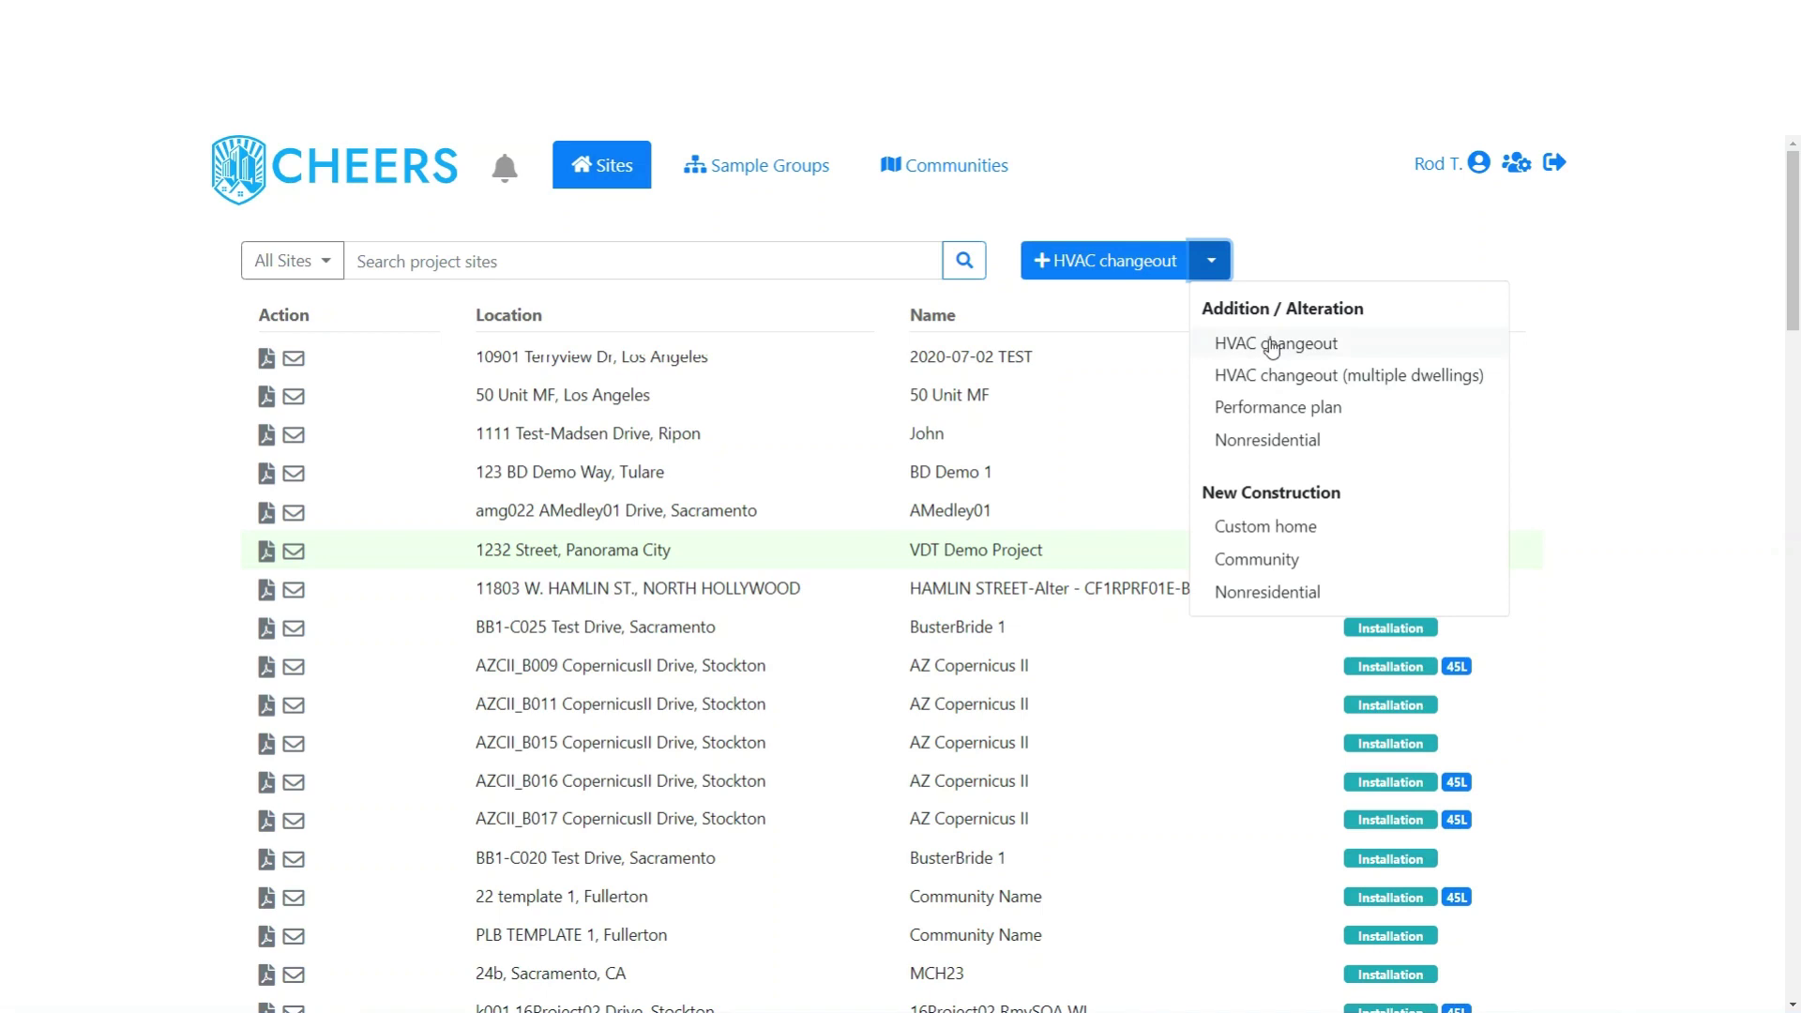
Step: Create a new HVAC changeout project for an addition or alteration and name it Demo
{"action": "left_click", "coordinate": [1271, 345]}
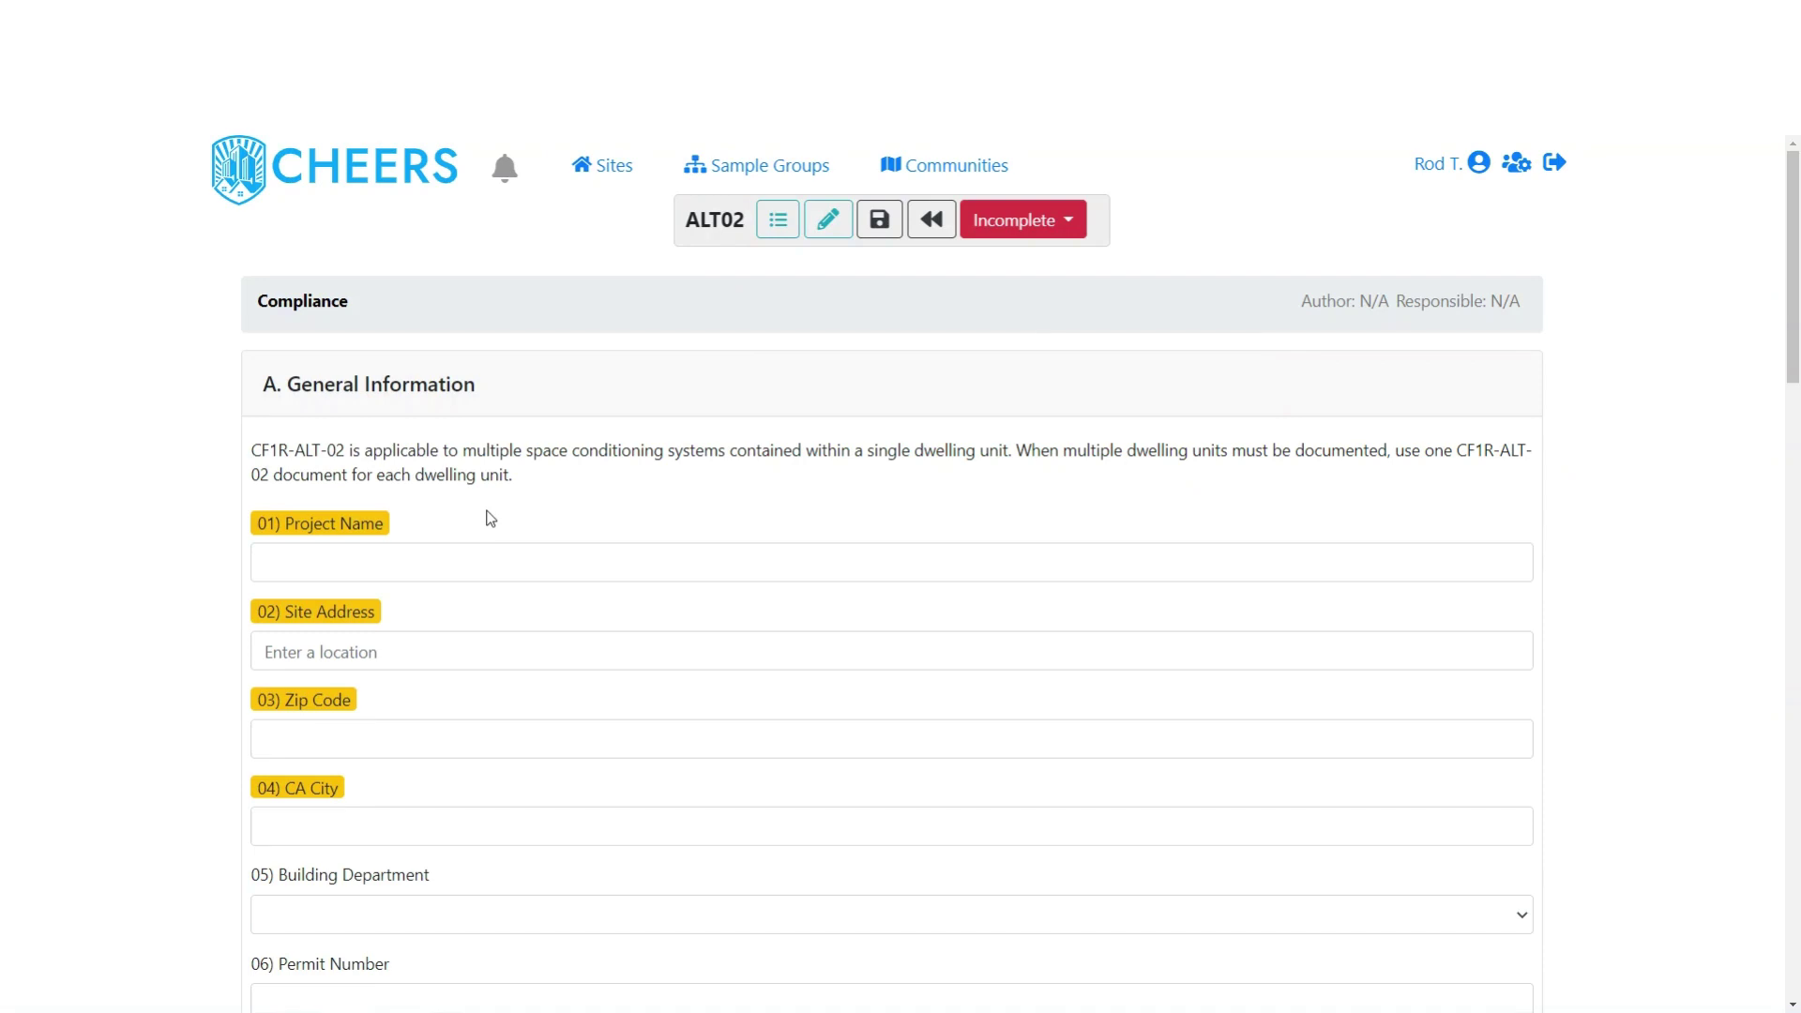
{"action": "scroll", "coordinate": [490, 519], "scroll_direction": "down", "scroll_amount": 1}
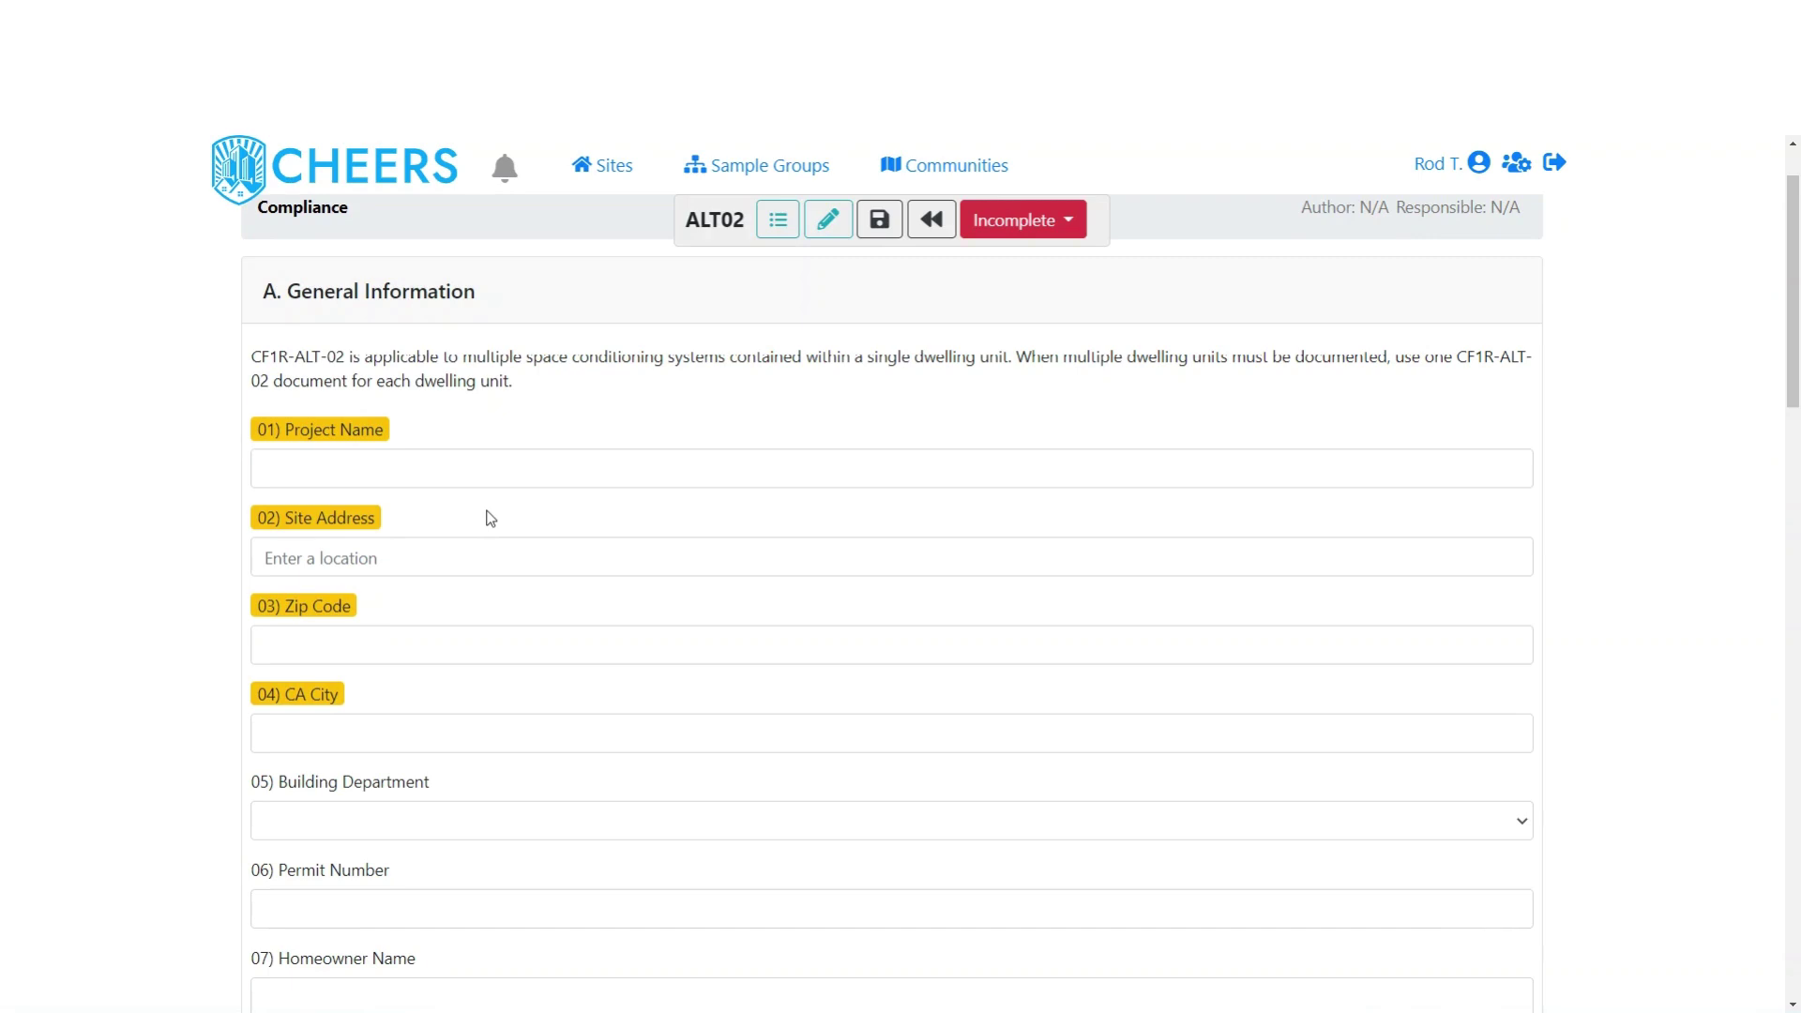
{"action": "left_click", "coordinate": [448, 466]}
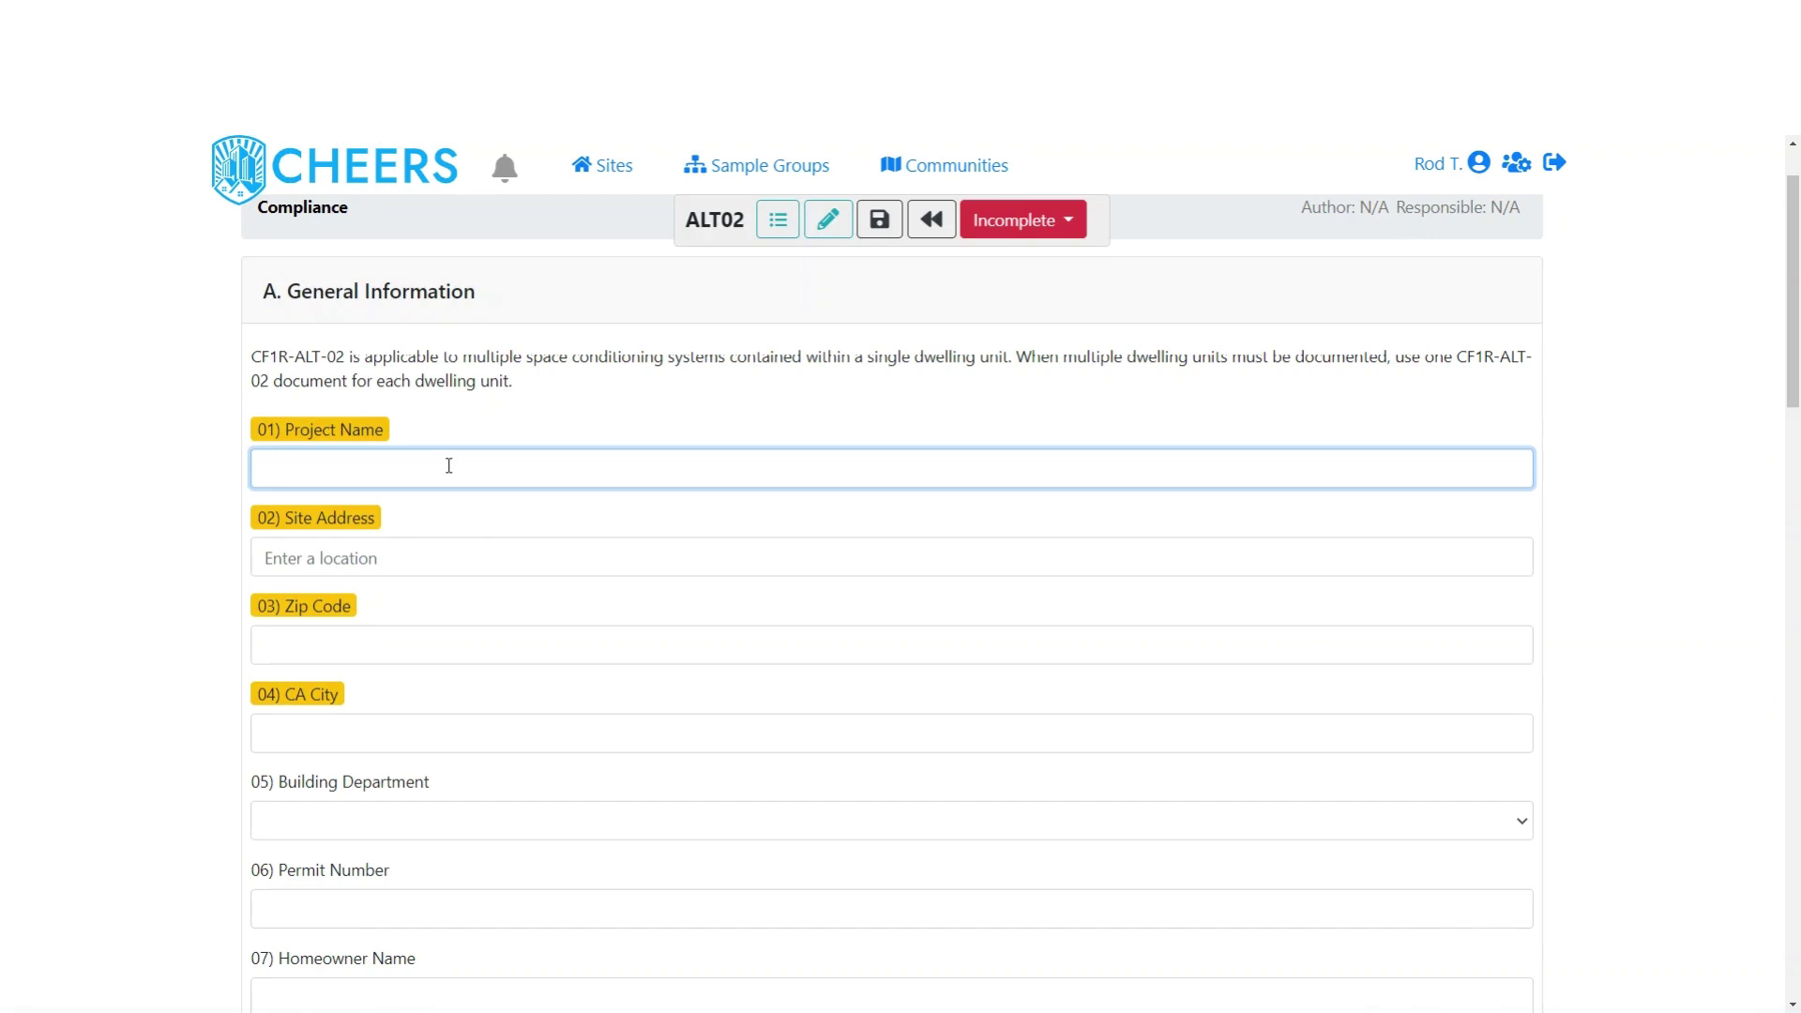
{"action": "type", "text": "Demo"}
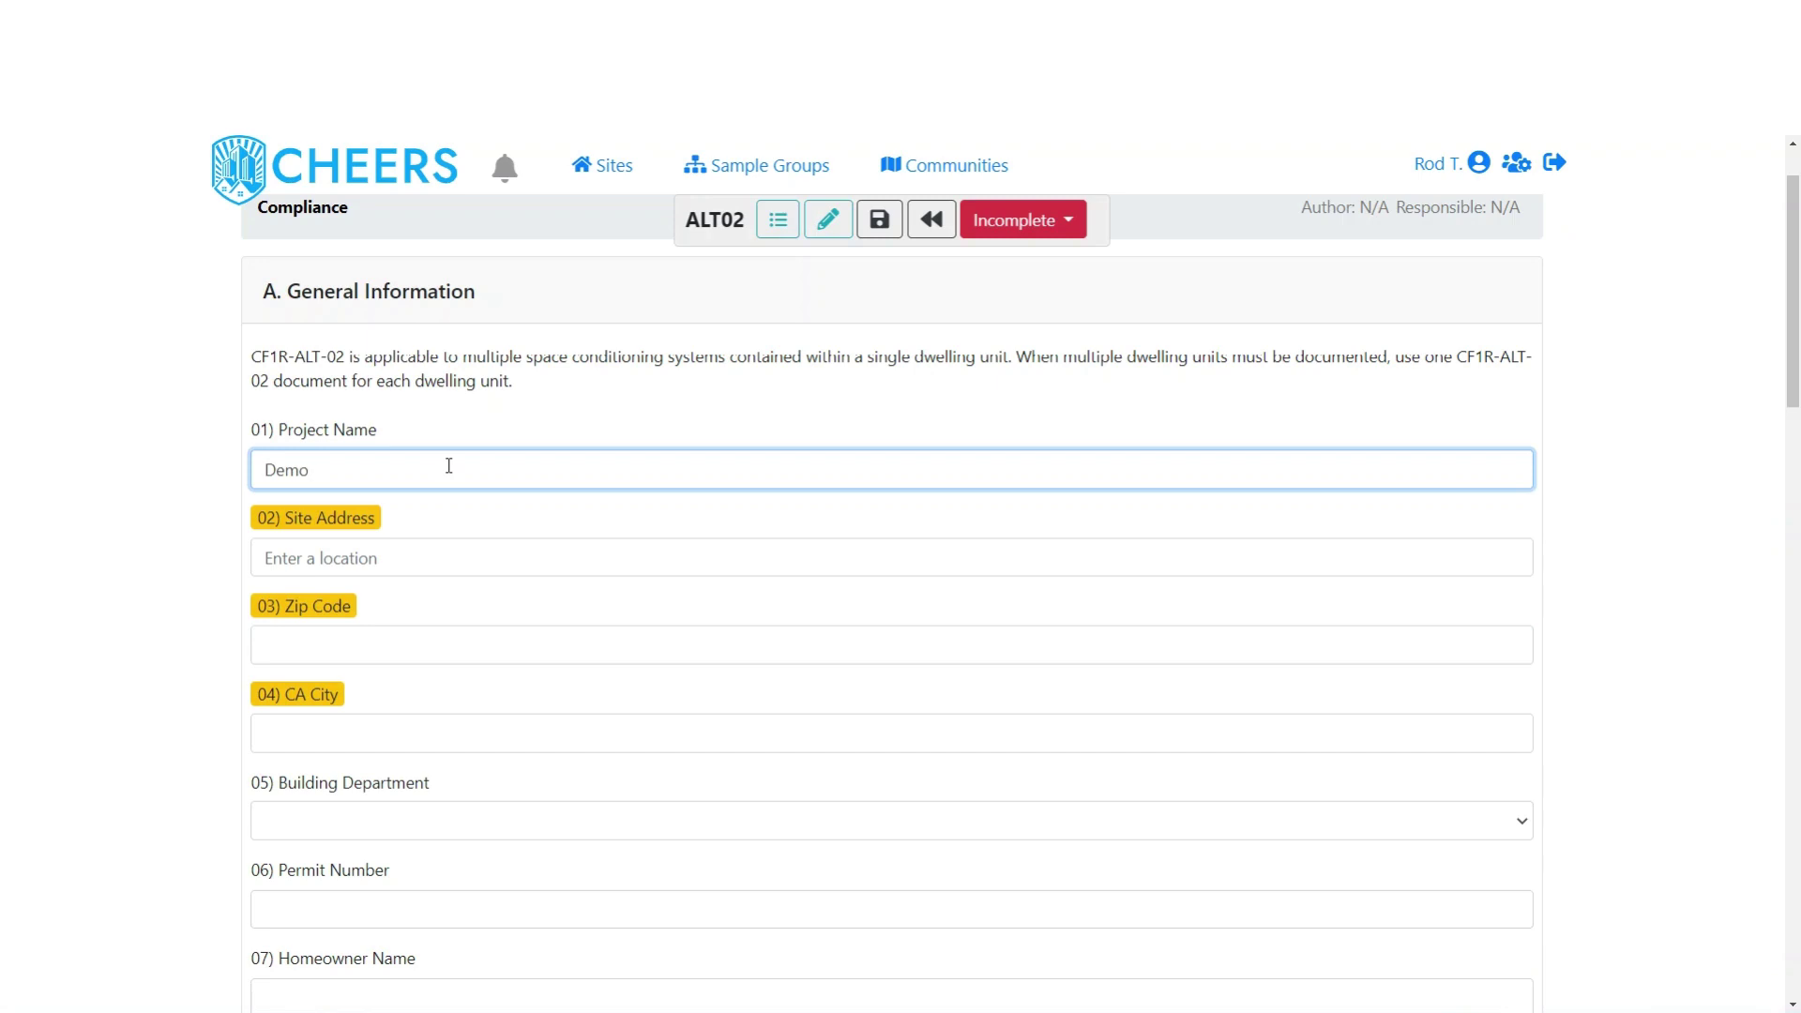
Step: Fill in the project's street address without using a suggested location, and enter the site's zip code
{"action": "left_click", "coordinate": [414, 563]}
{"action": "type", "text": "123 Tes"}
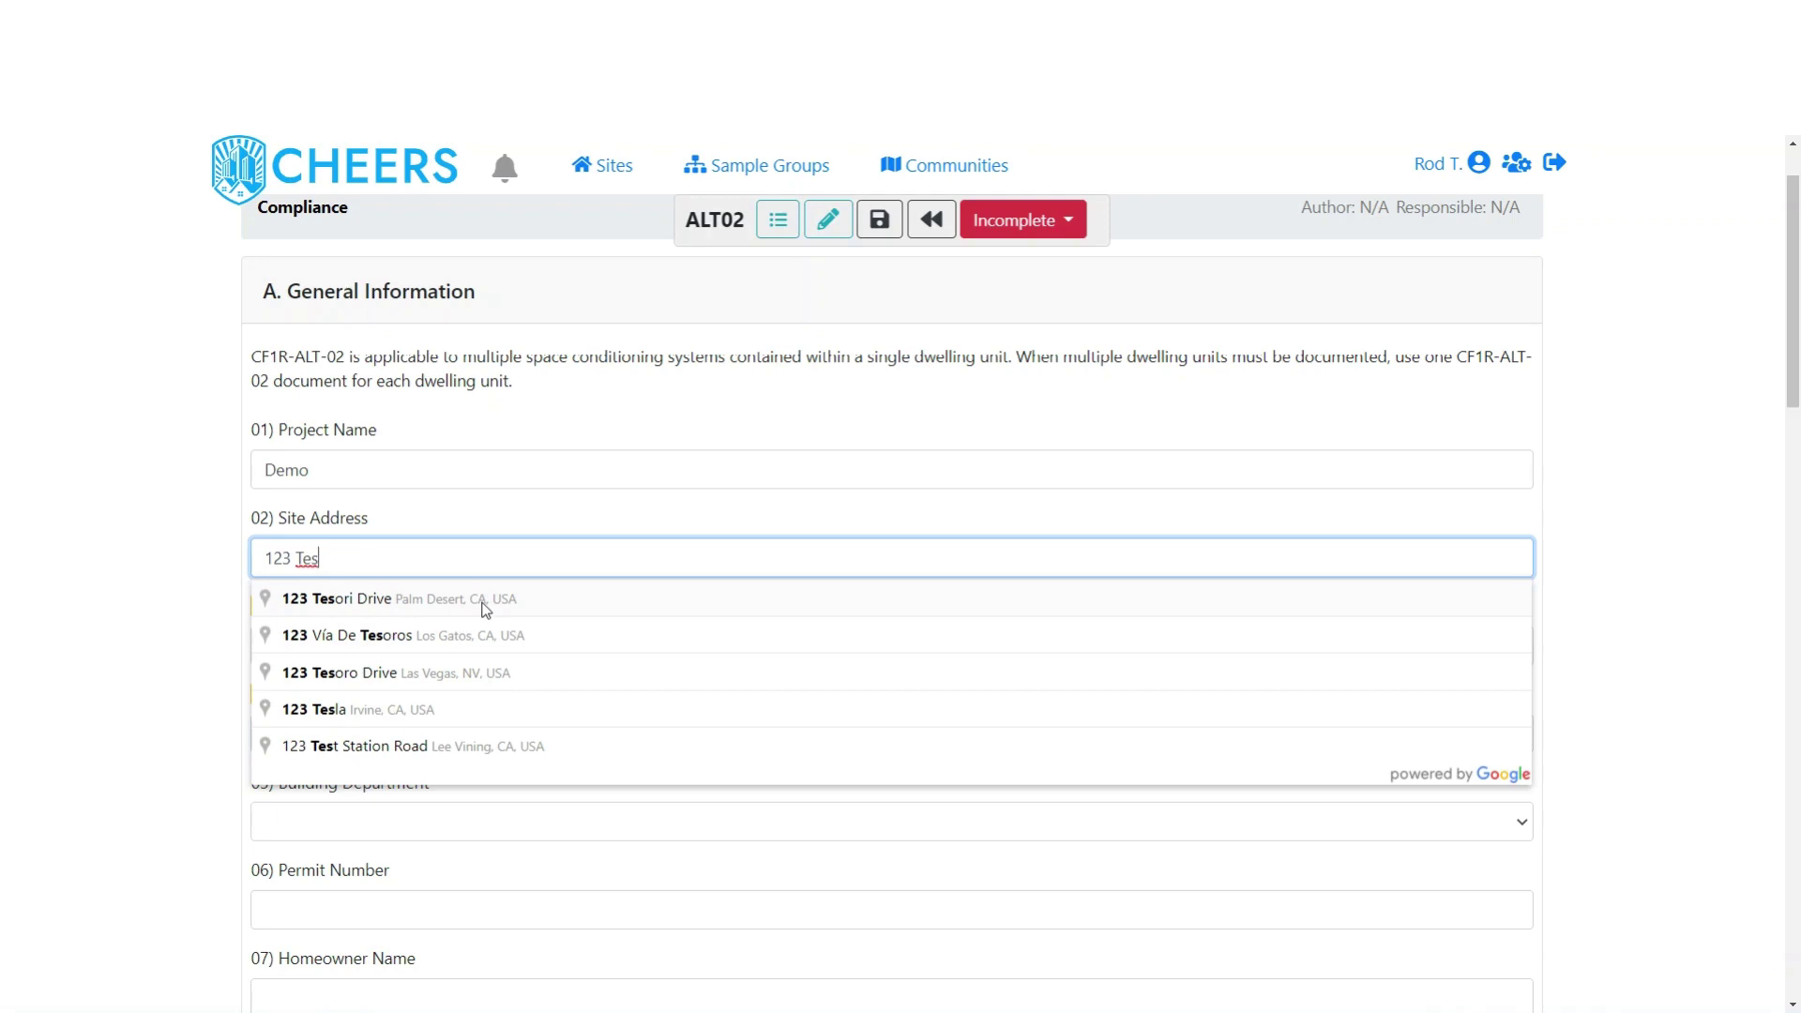
{"action": "type", "text": "t"}
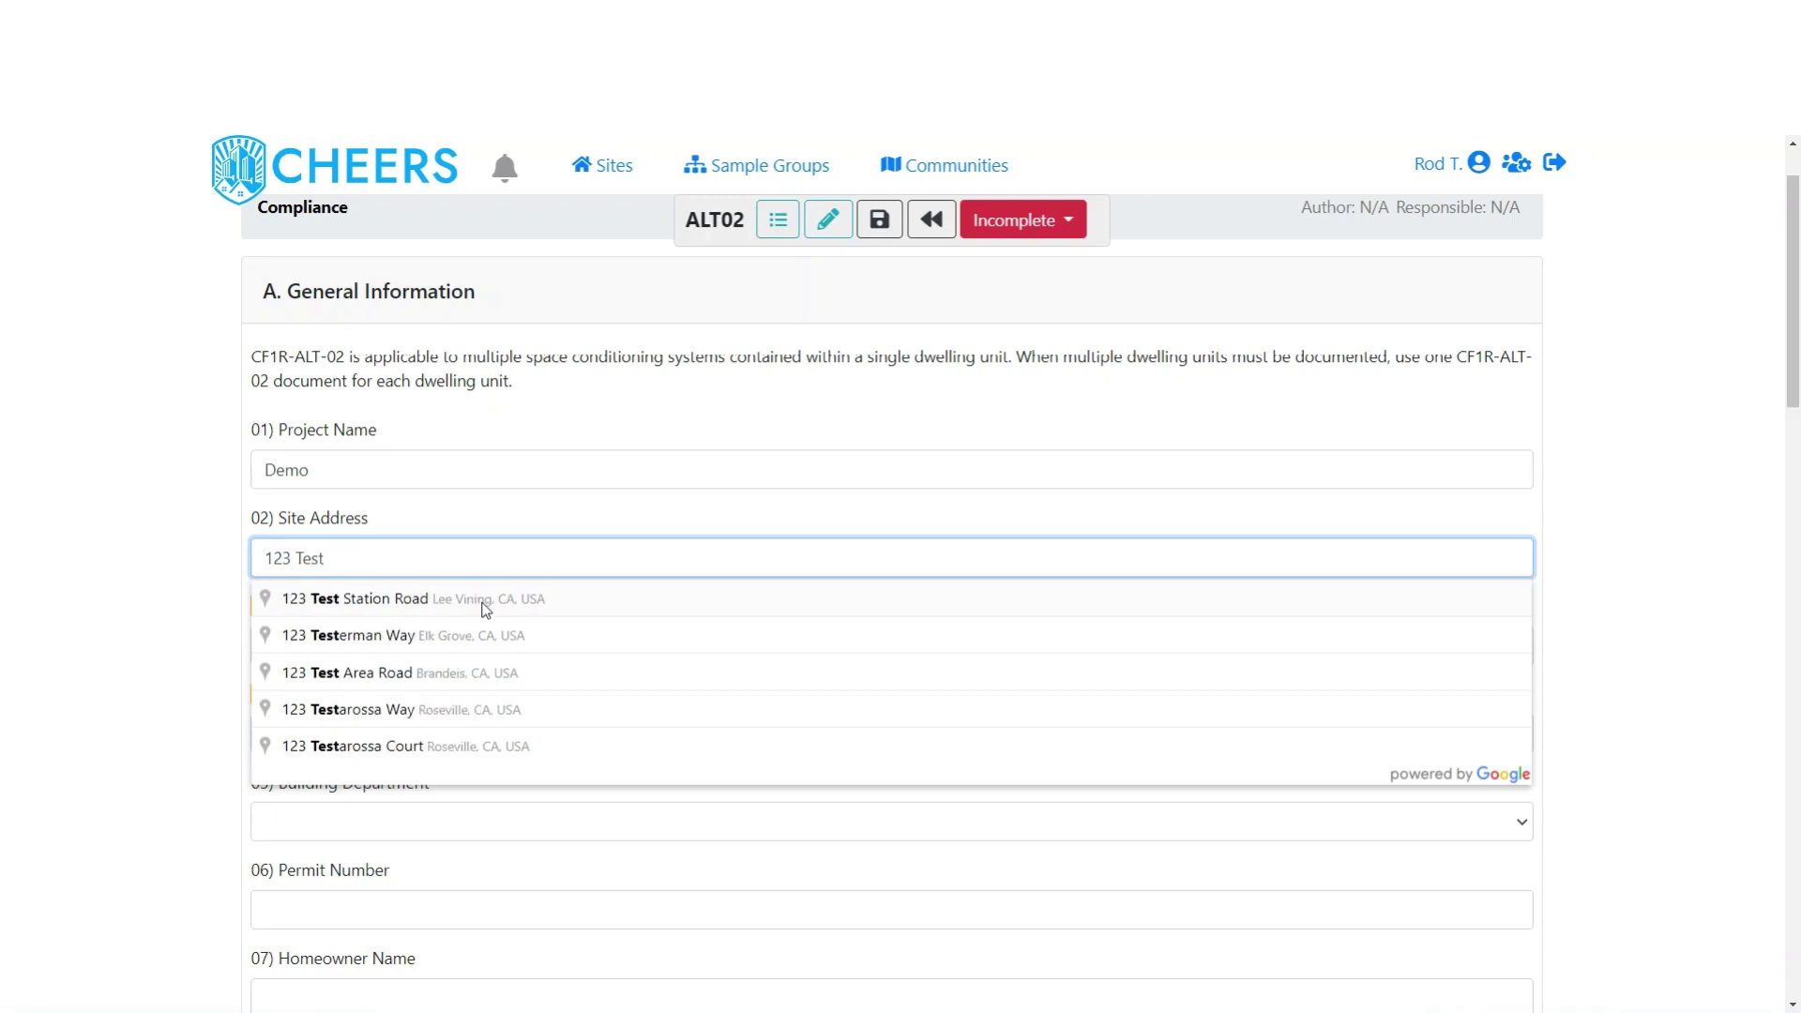
{"action": "type", "text": " Way"}
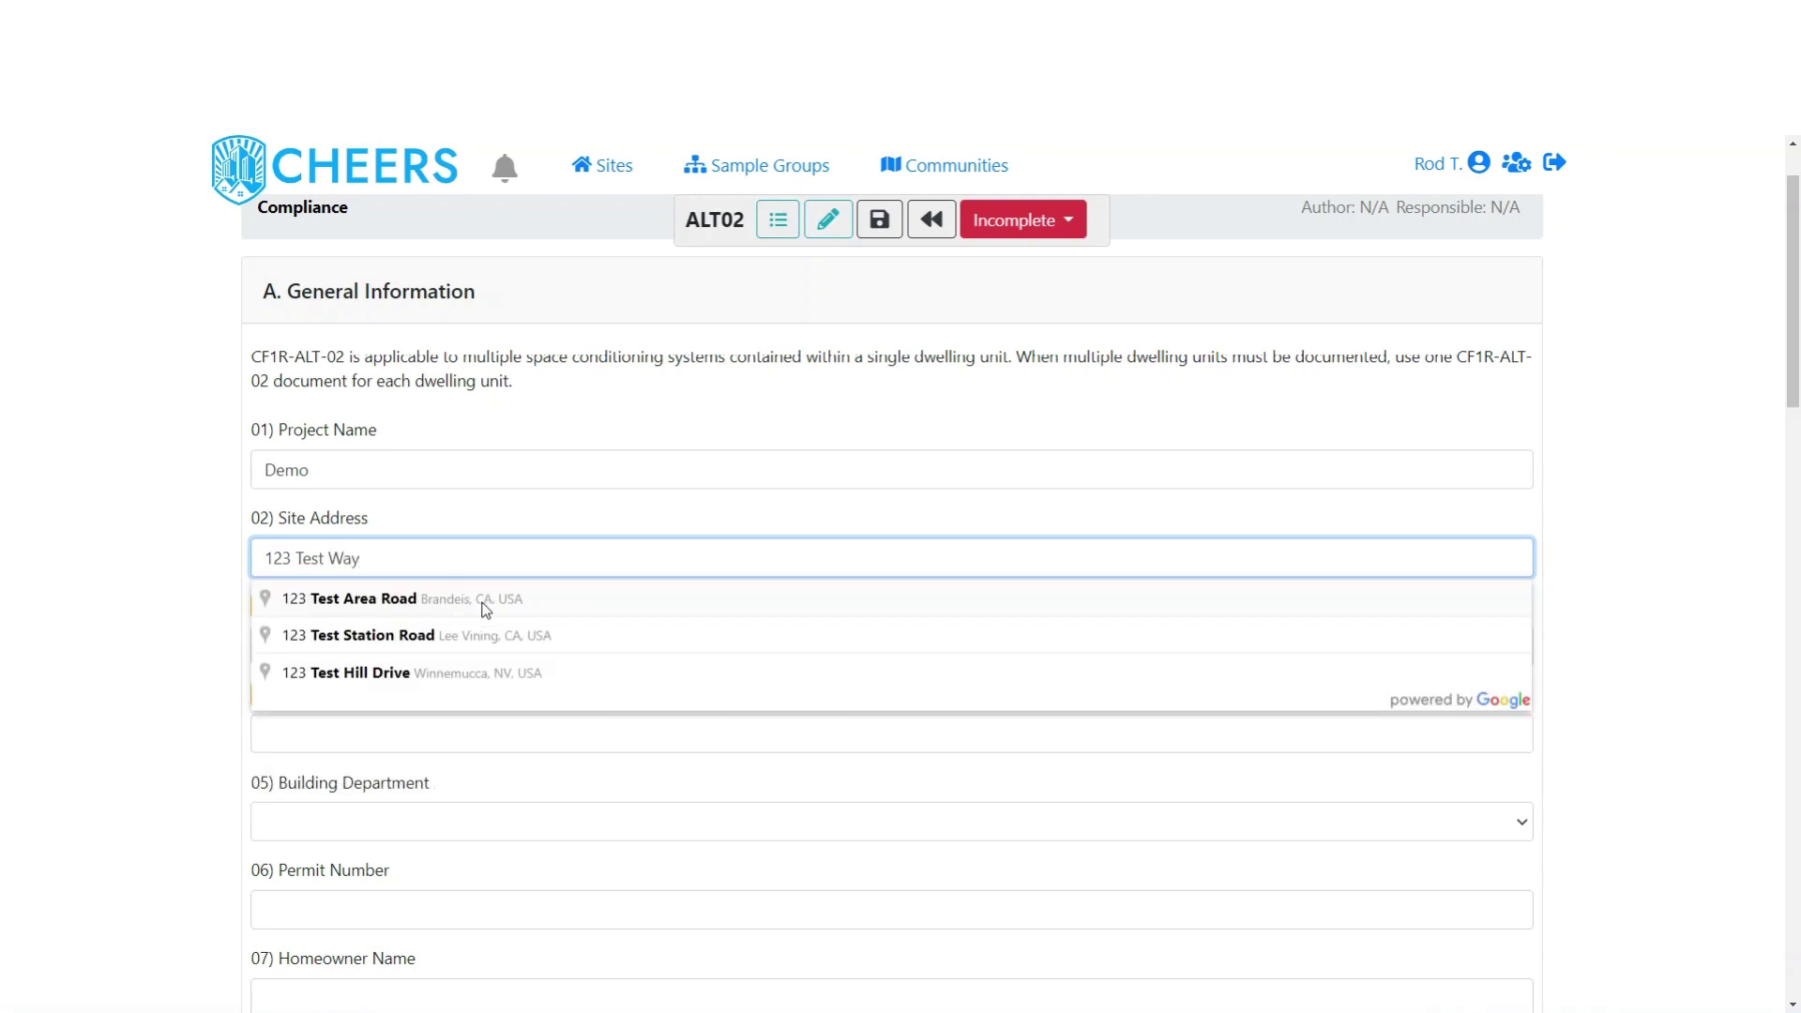
{"action": "left_click", "coordinate": [198, 578]}
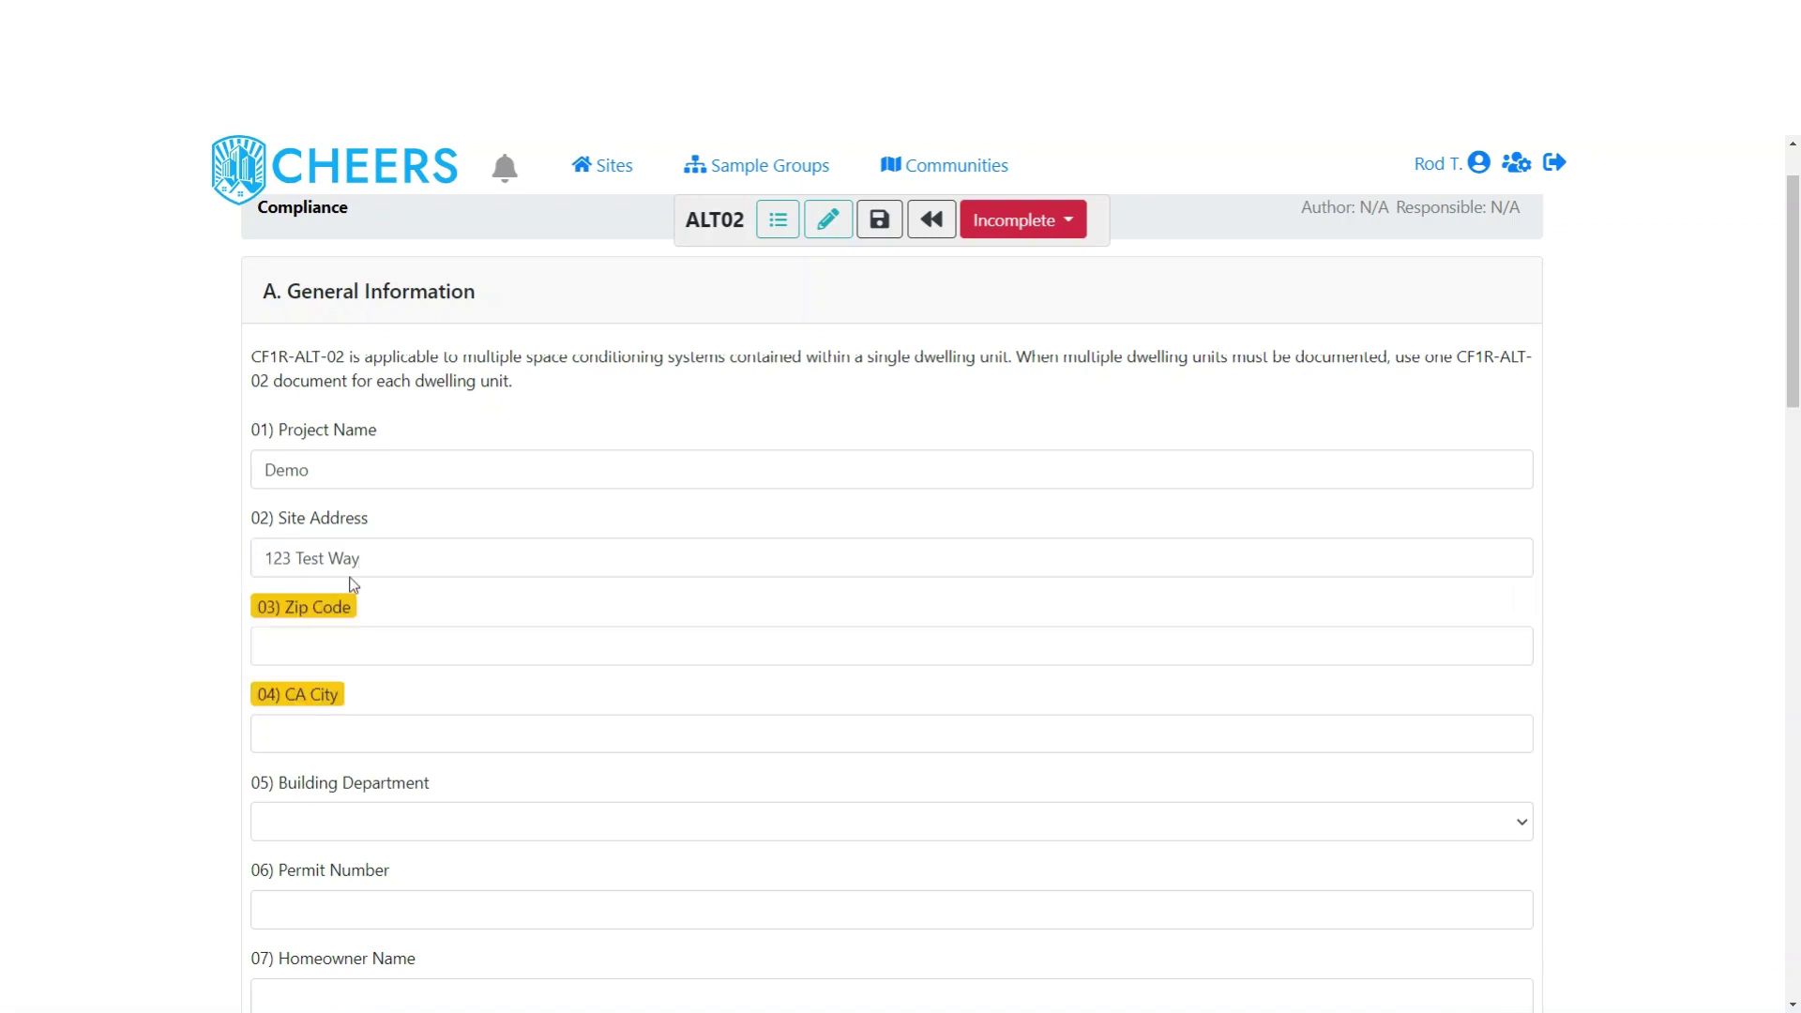
{"action": "left_click", "coordinate": [338, 644]}
{"action": "type", "text": "95811"}
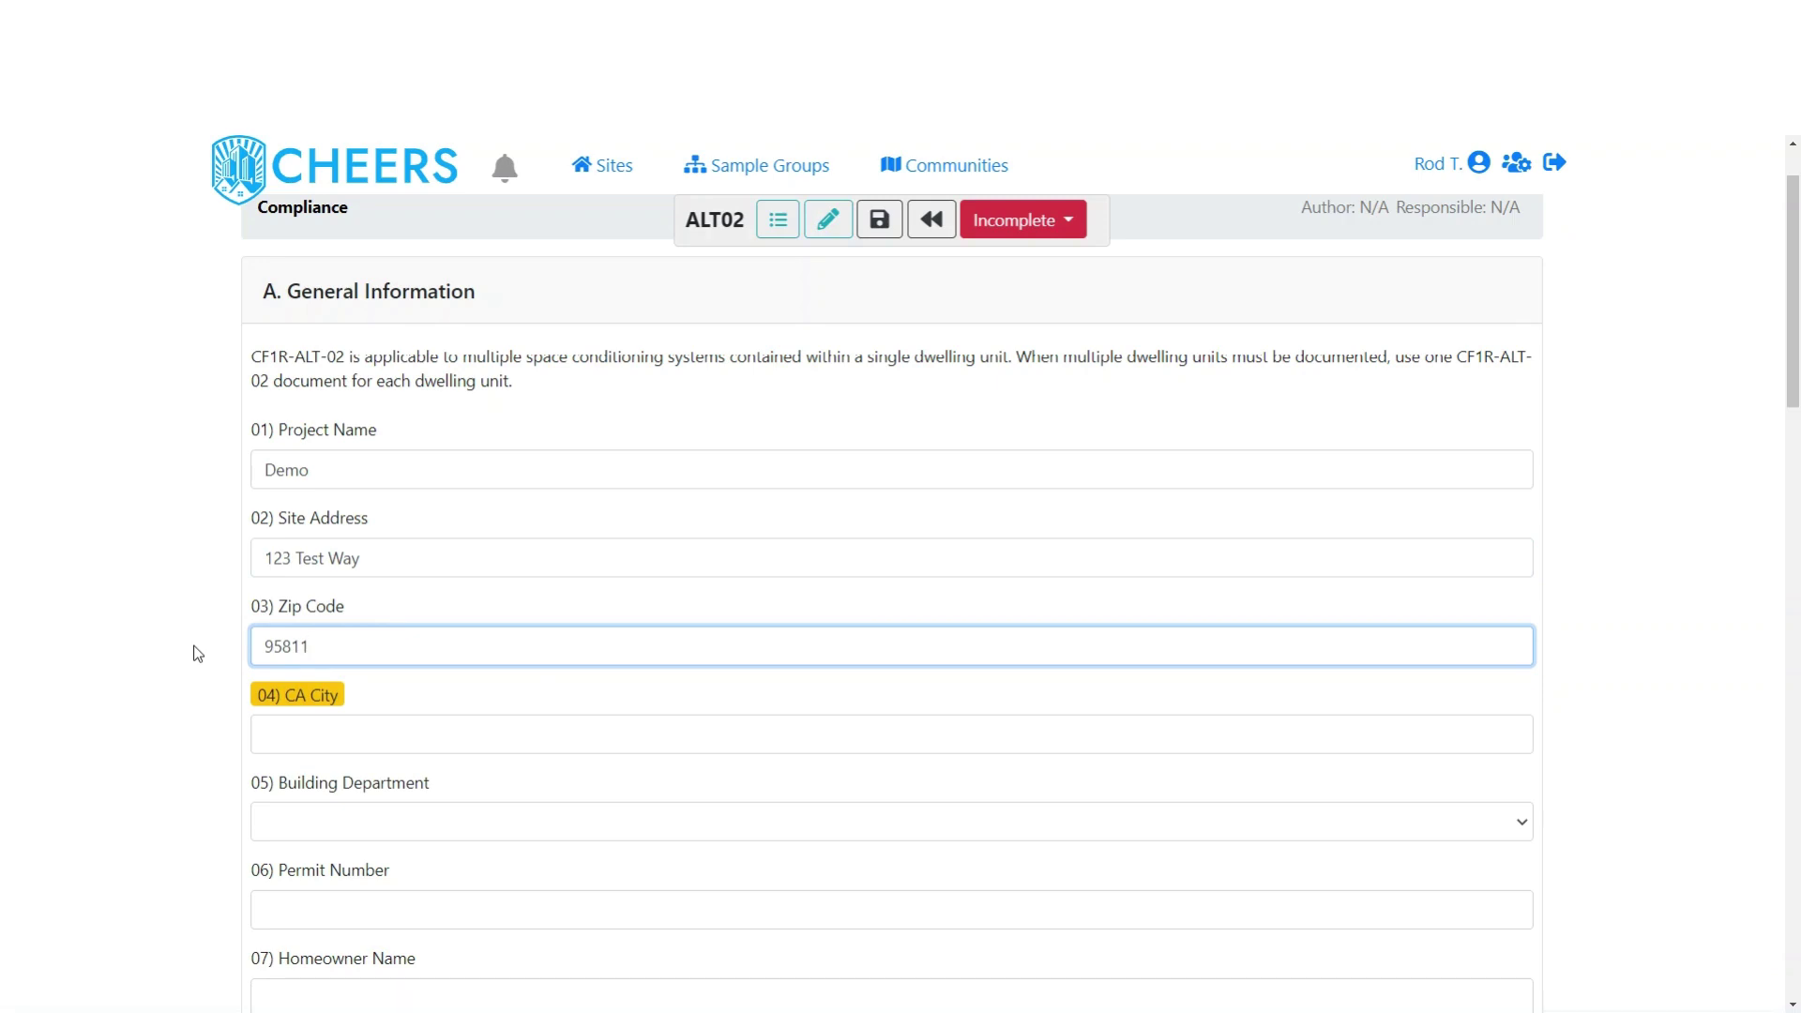
{"action": "key", "text": "Tab"}
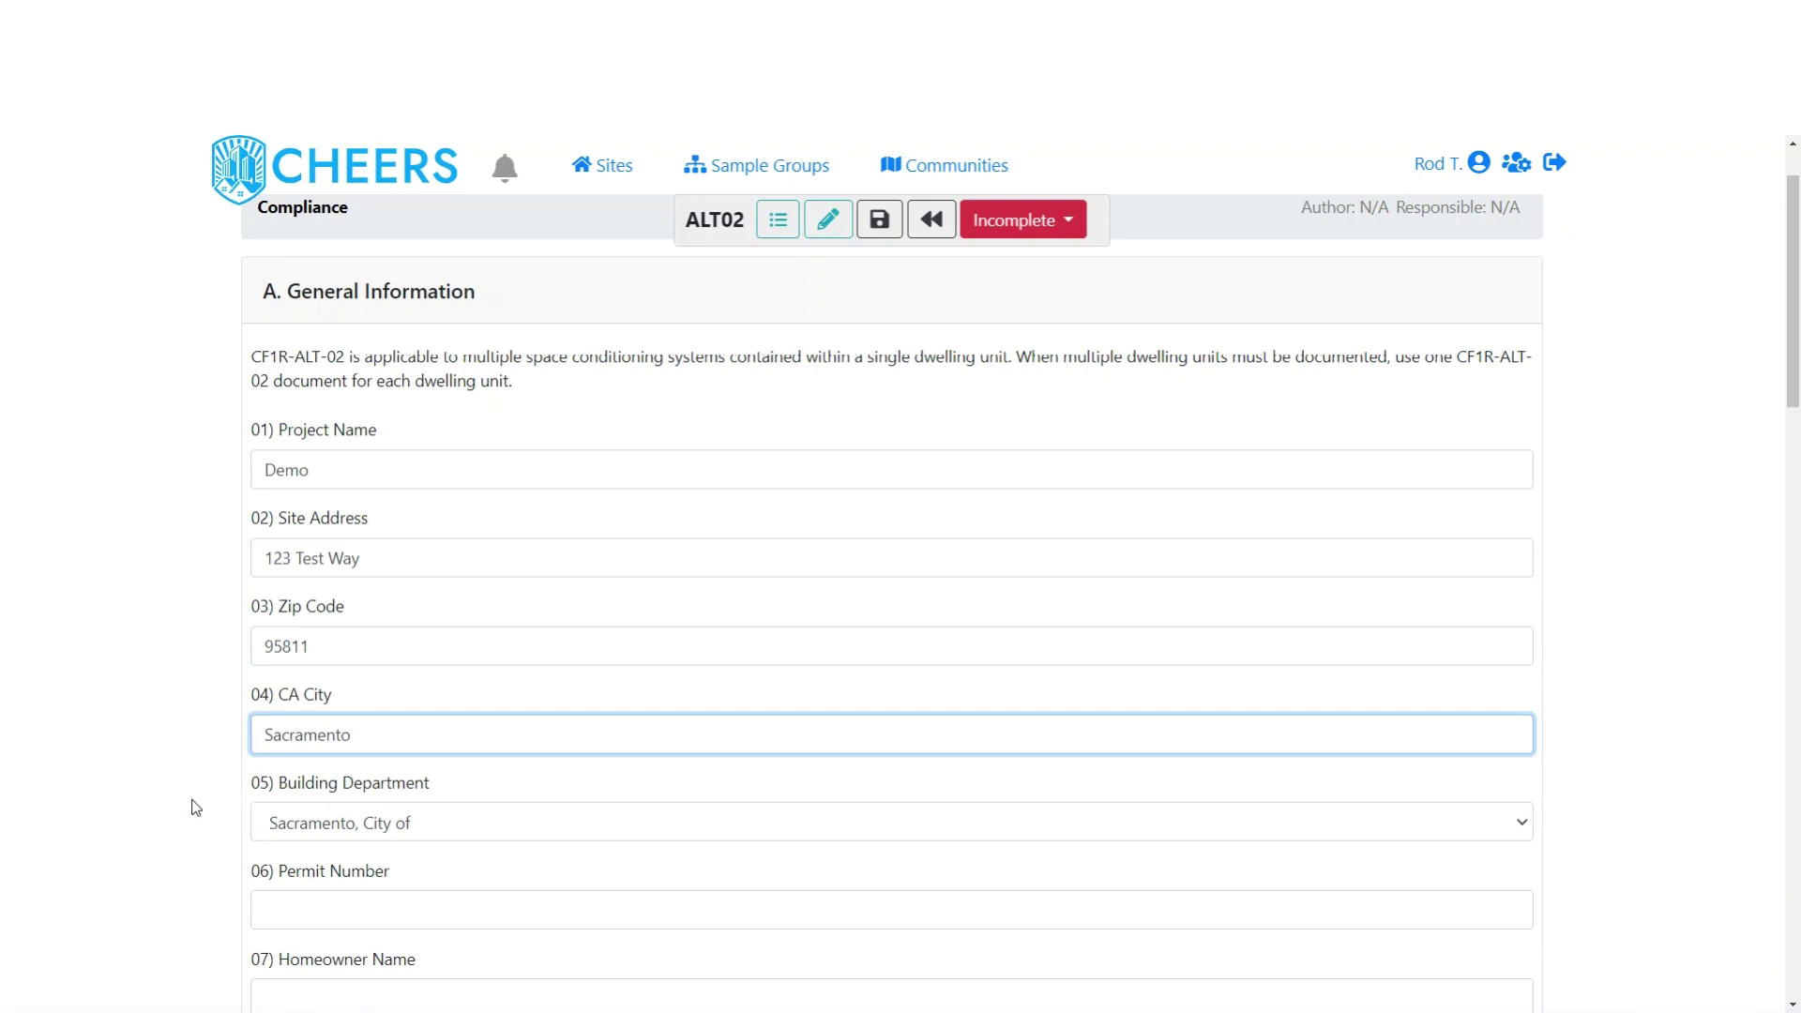
Step: Review the remaining General Information fields, including the available building type options and the dwelling unit name
{"action": "scroll", "coordinate": [196, 806], "scroll_direction": "down", "scroll_amount": 4}
{"action": "scroll", "coordinate": [196, 807], "scroll_direction": "down", "scroll_amount": 1}
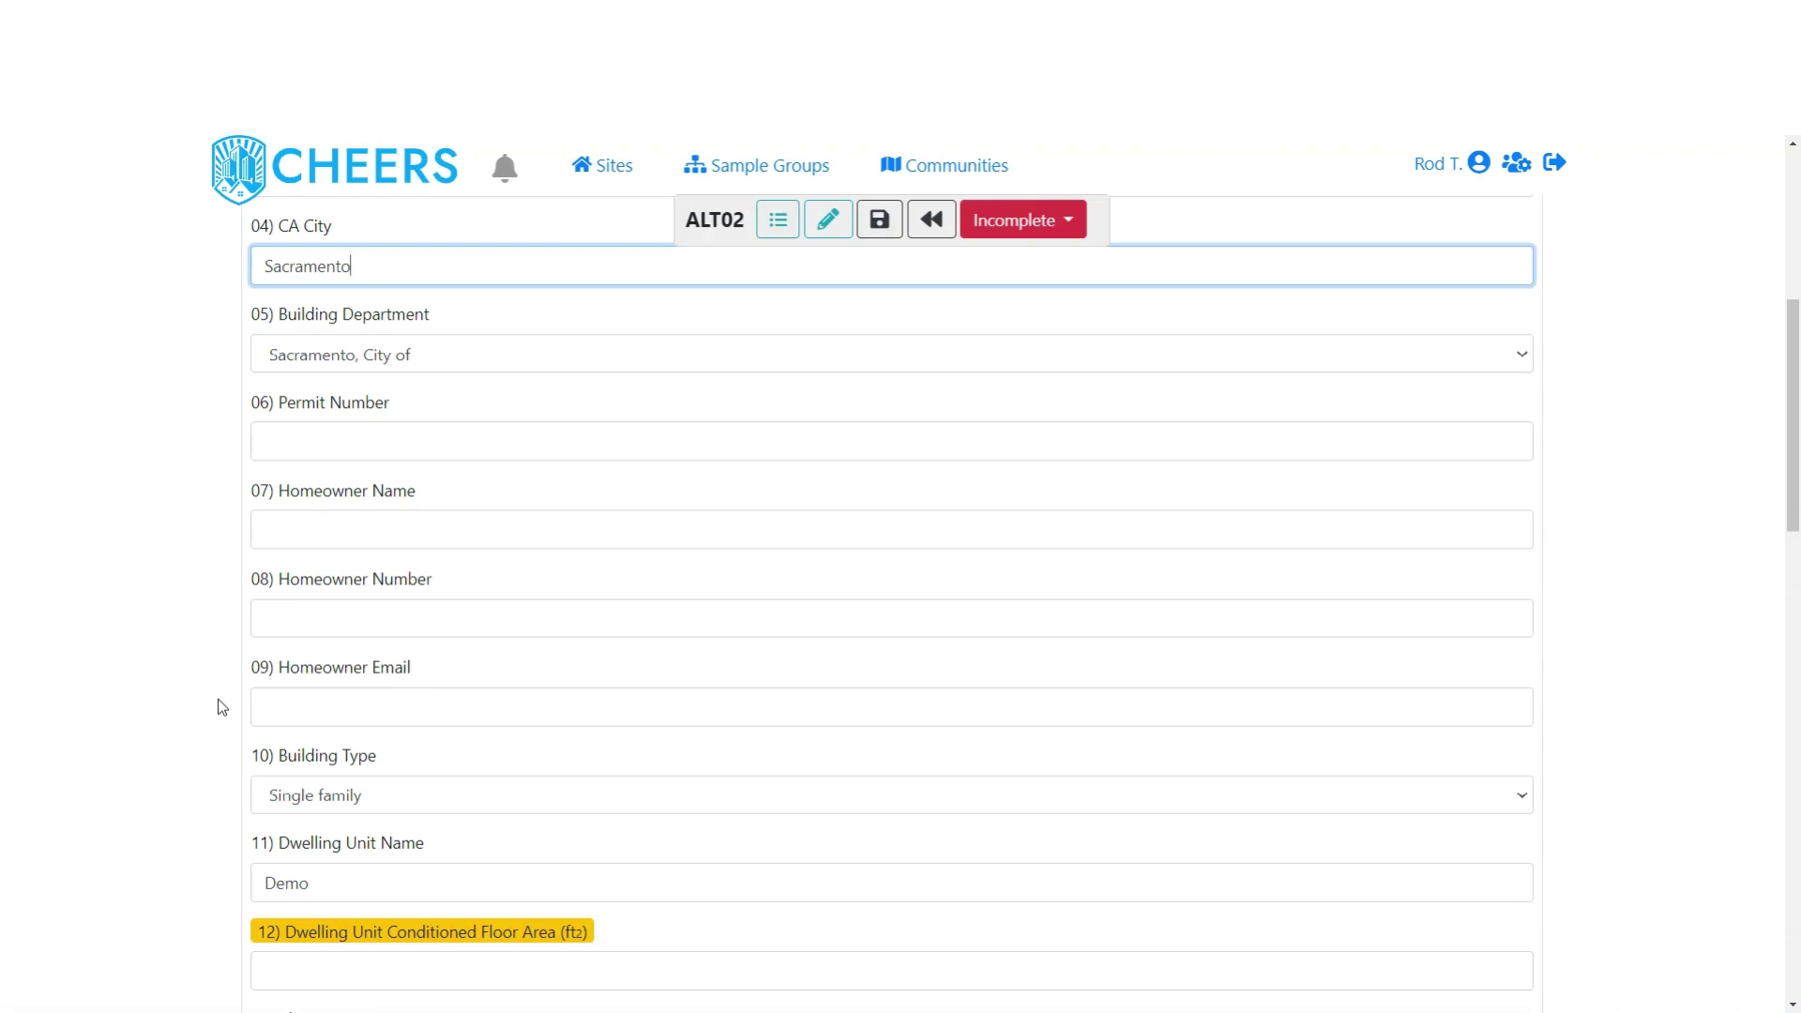
{"action": "scroll", "coordinate": [221, 707], "scroll_direction": "down", "scroll_amount": 3}
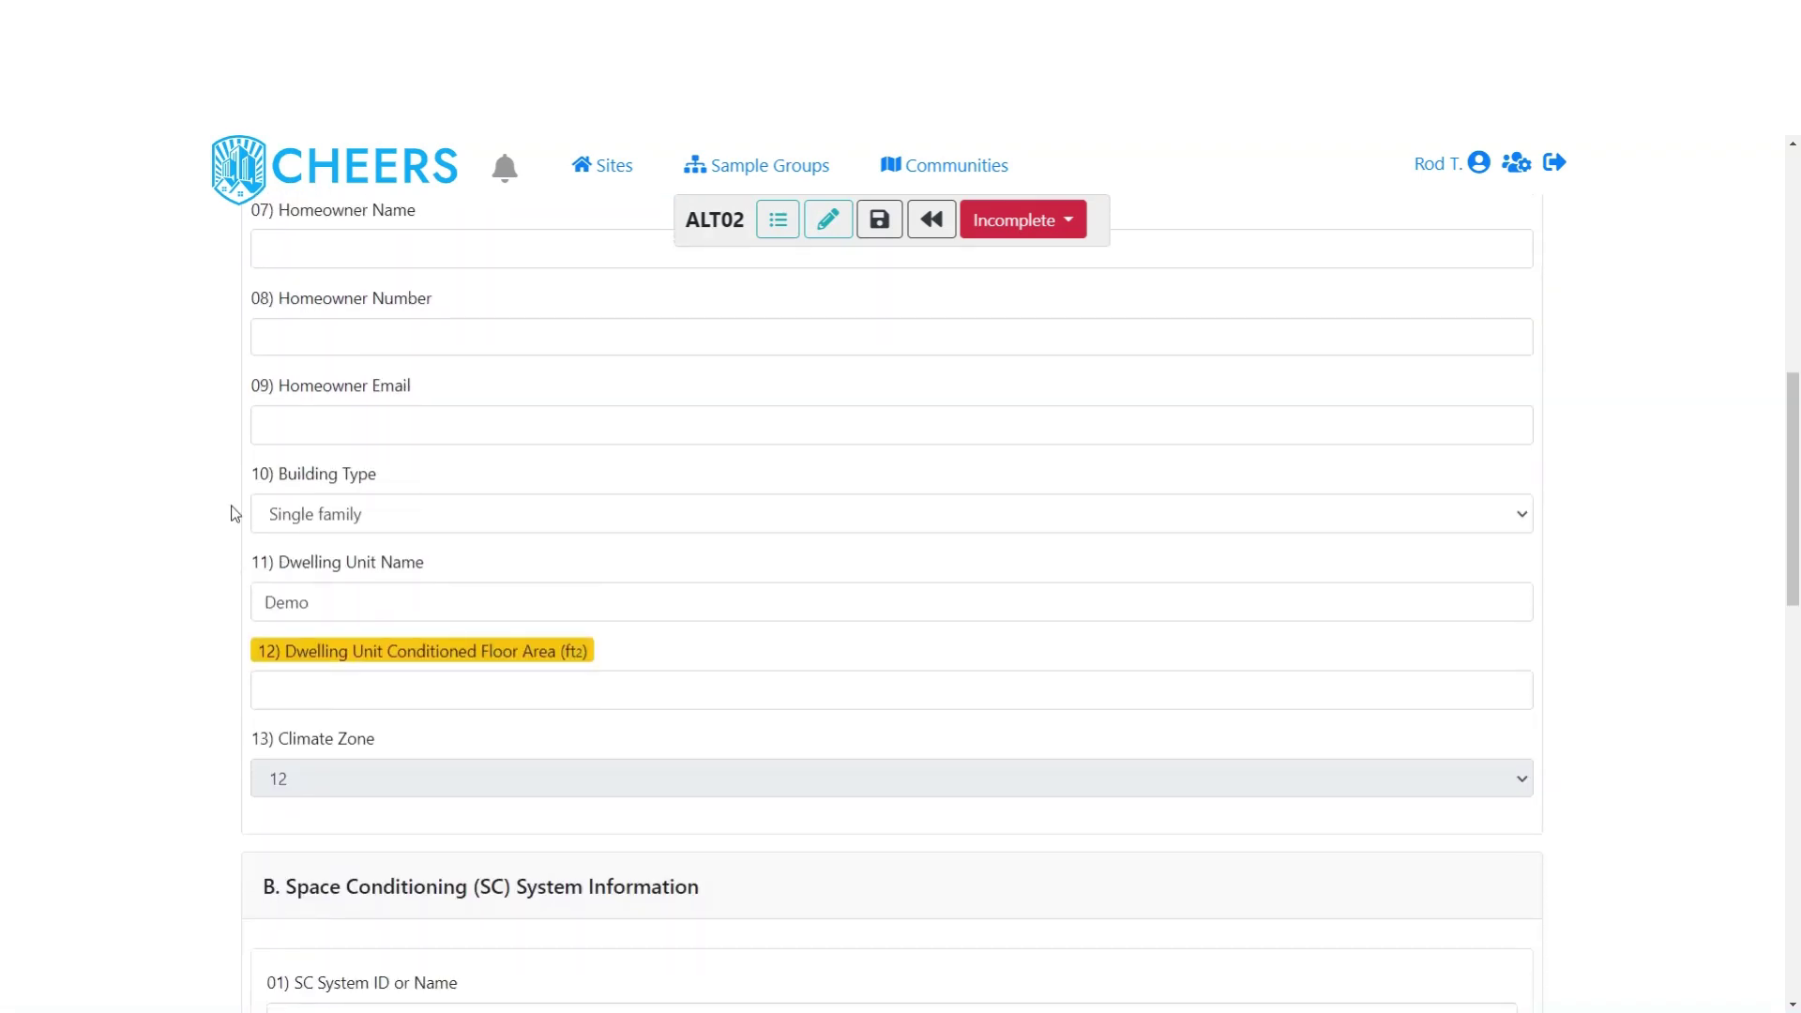
{"action": "left_click", "coordinate": [378, 519]}
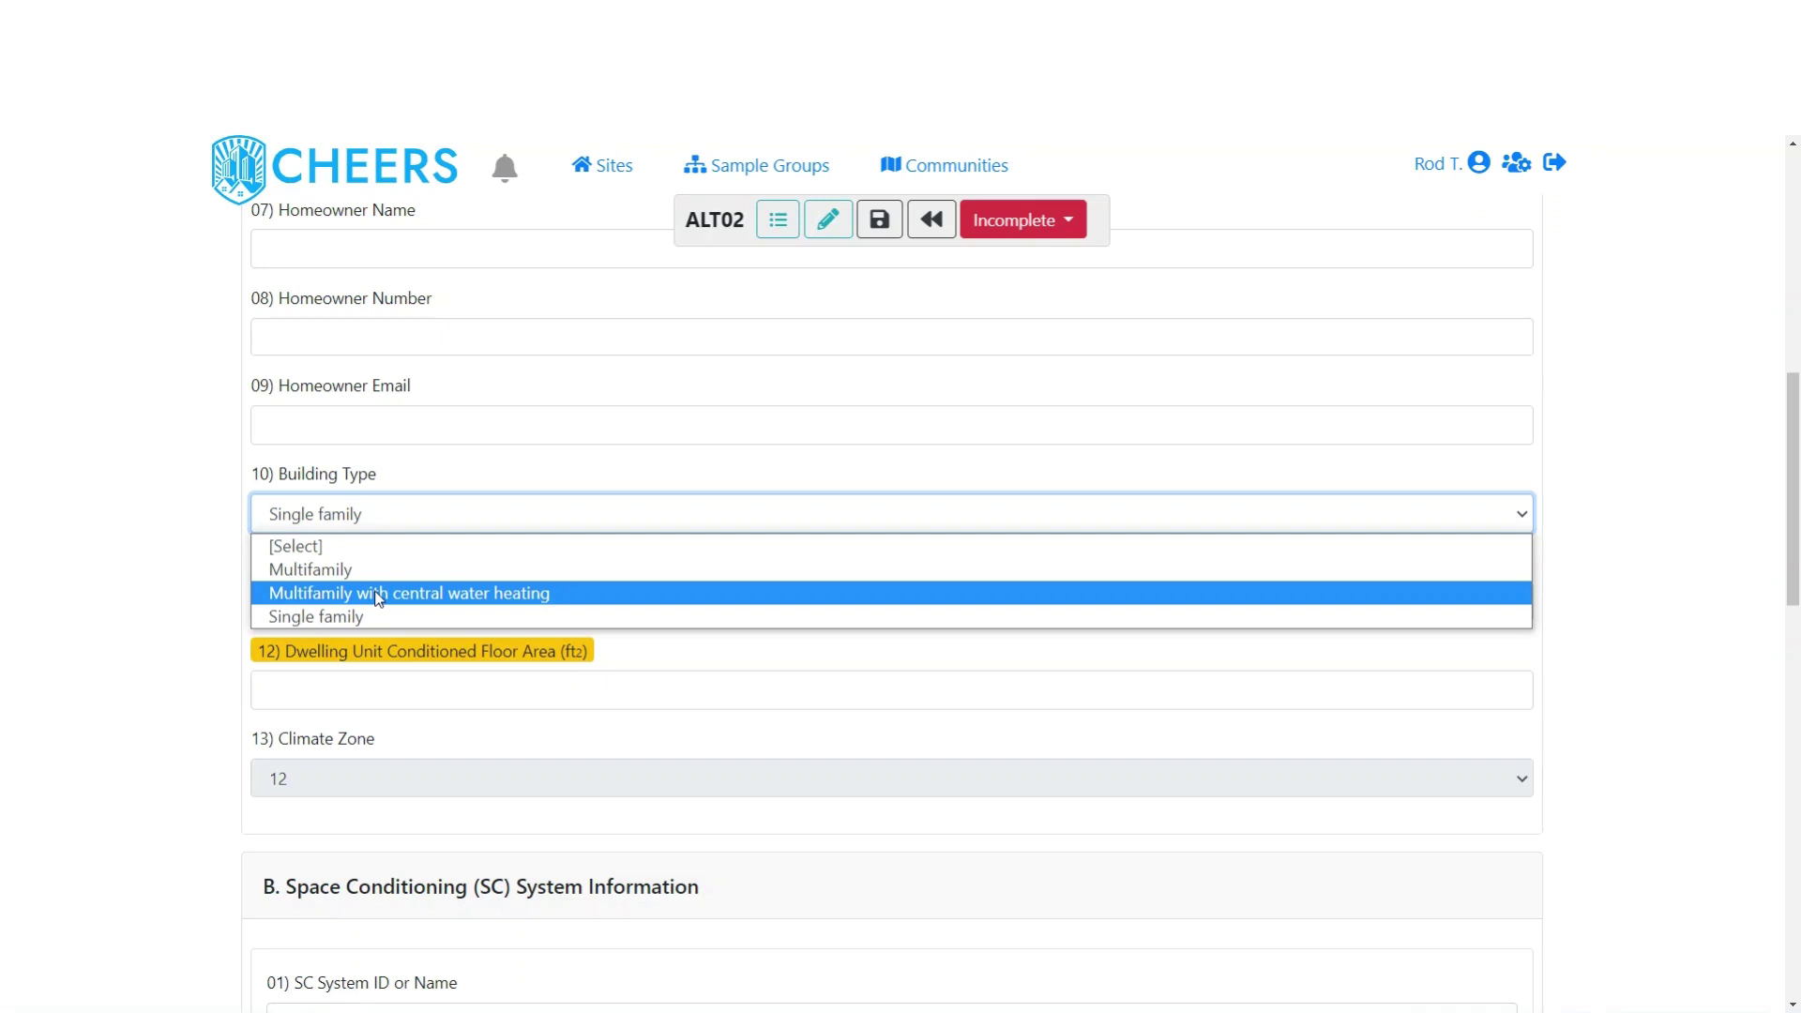
{"action": "left_click", "coordinate": [187, 598]}
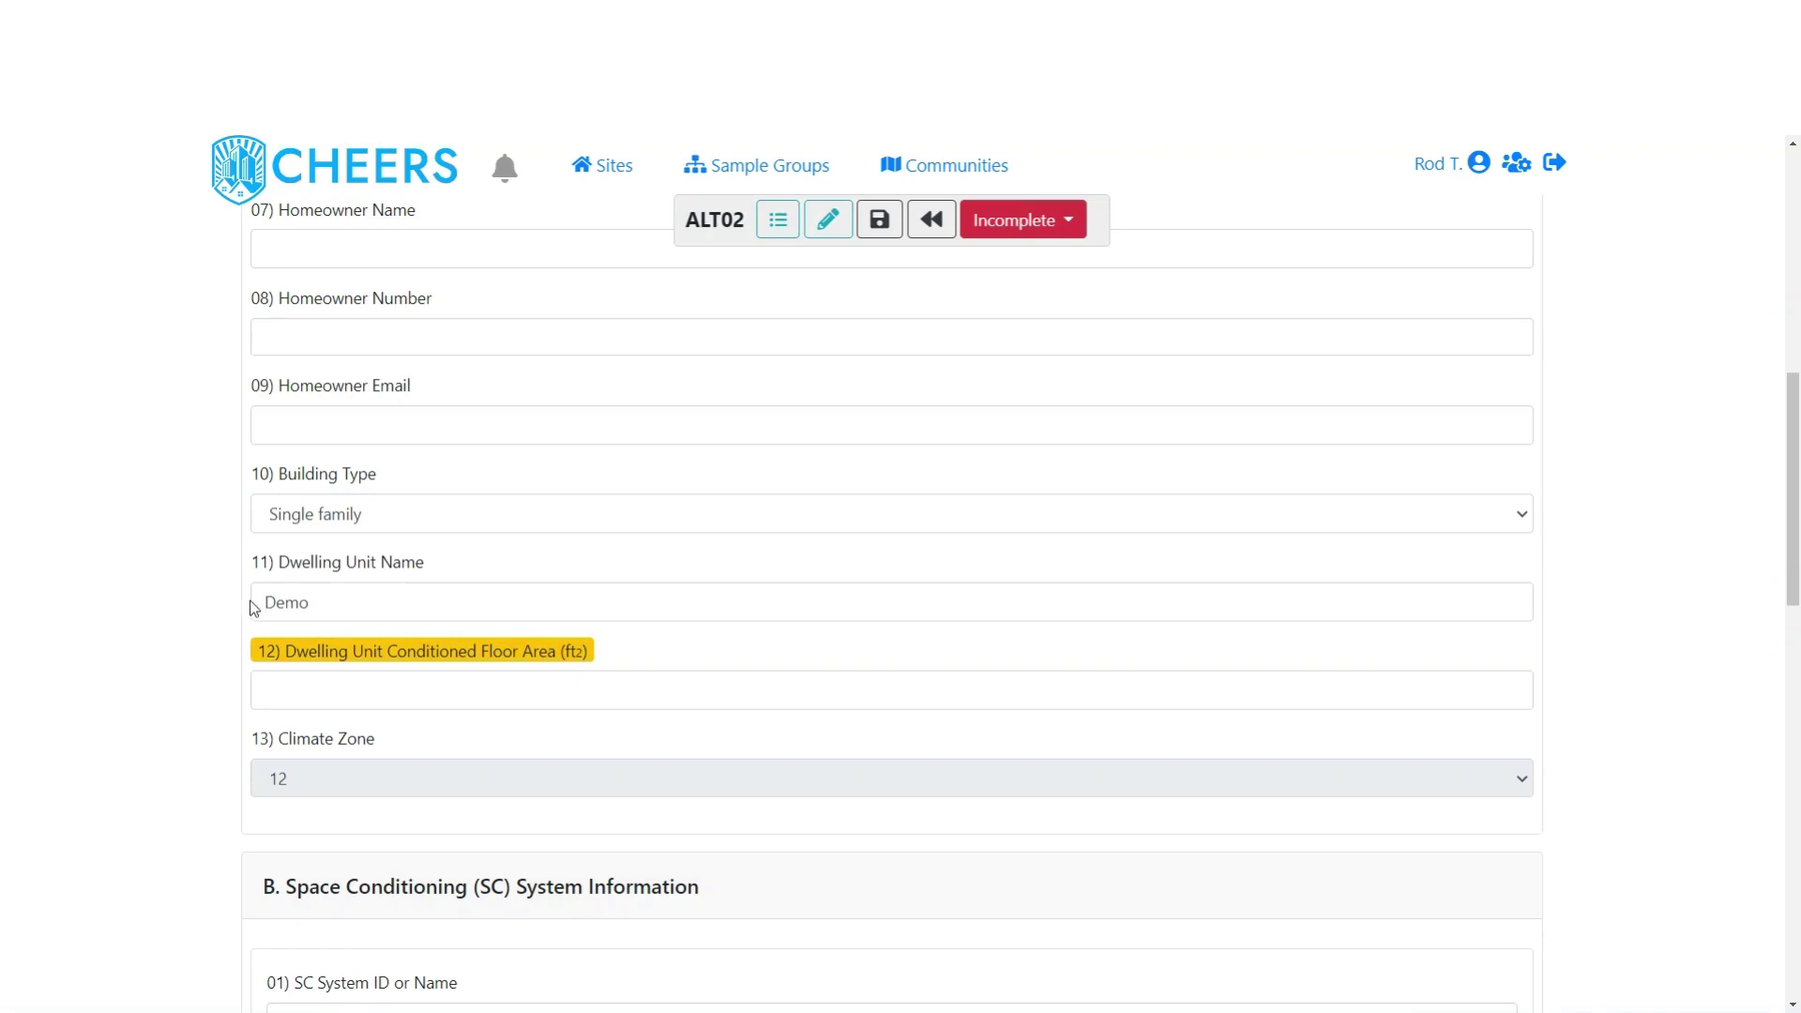
{"action": "scroll", "coordinate": [218, 603], "scroll_direction": "up", "scroll_amount": 5}
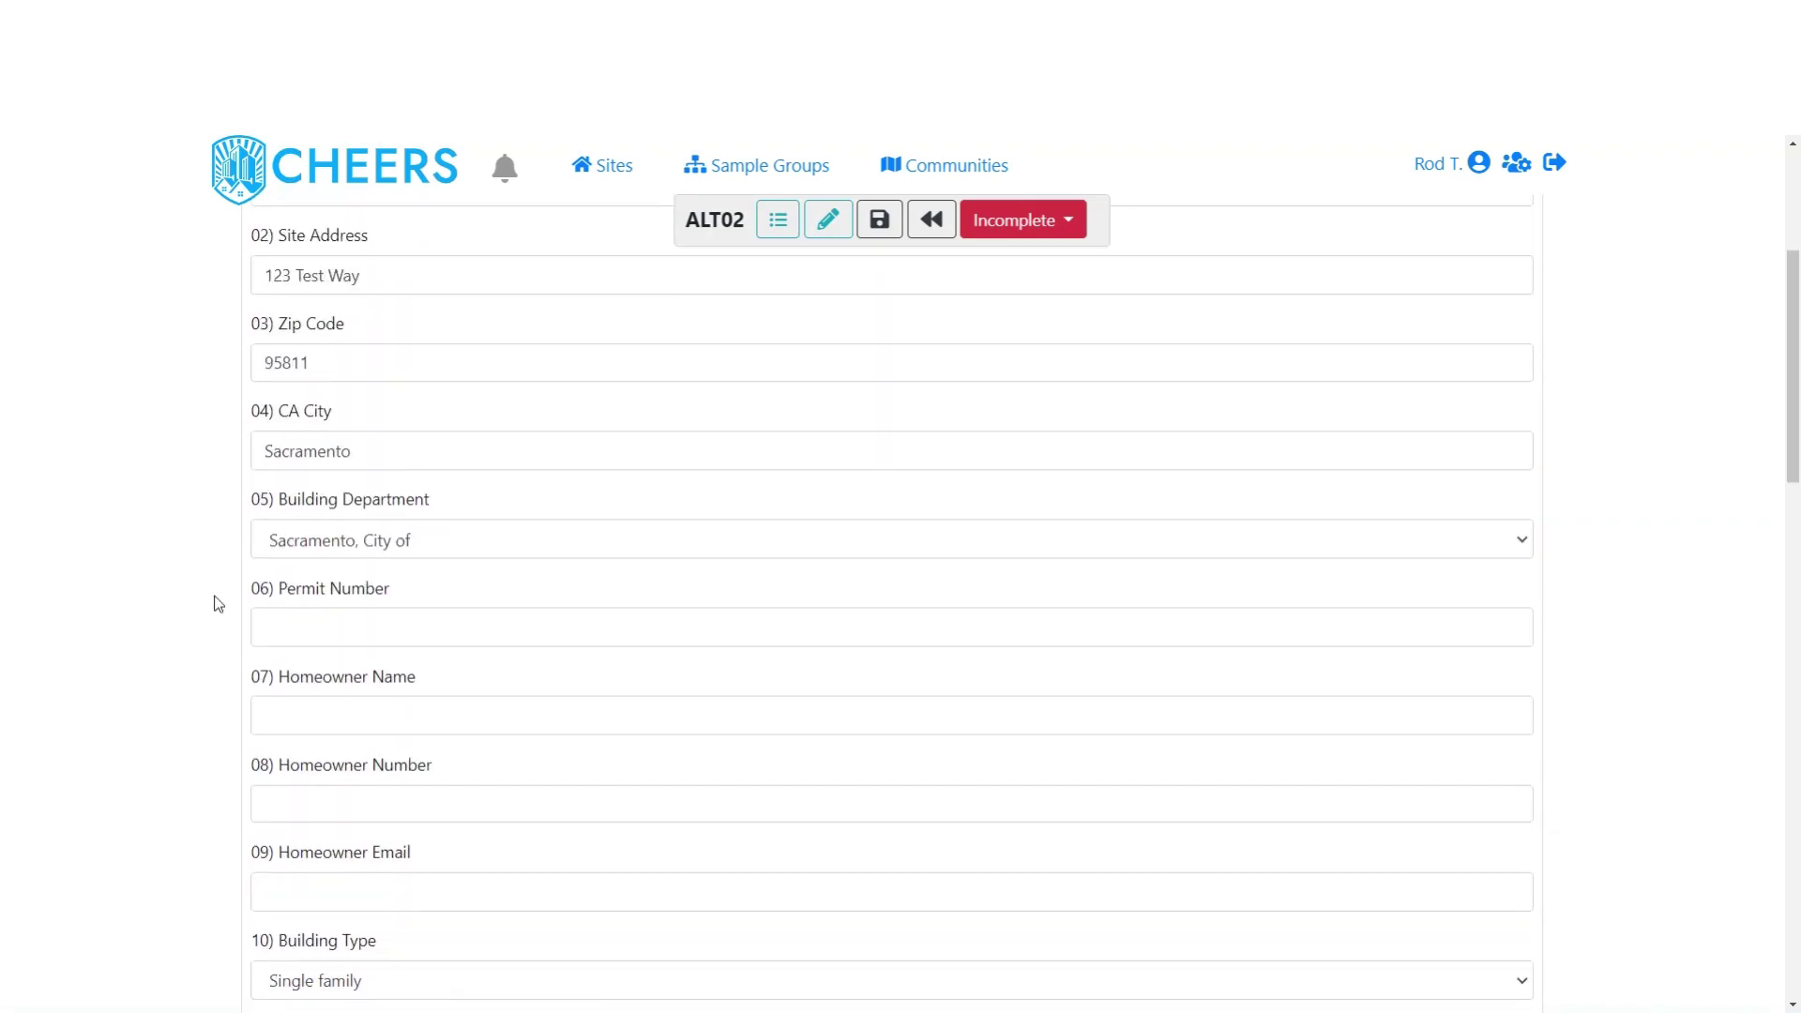
{"action": "scroll", "coordinate": [218, 603], "scroll_direction": "up", "scroll_amount": 2}
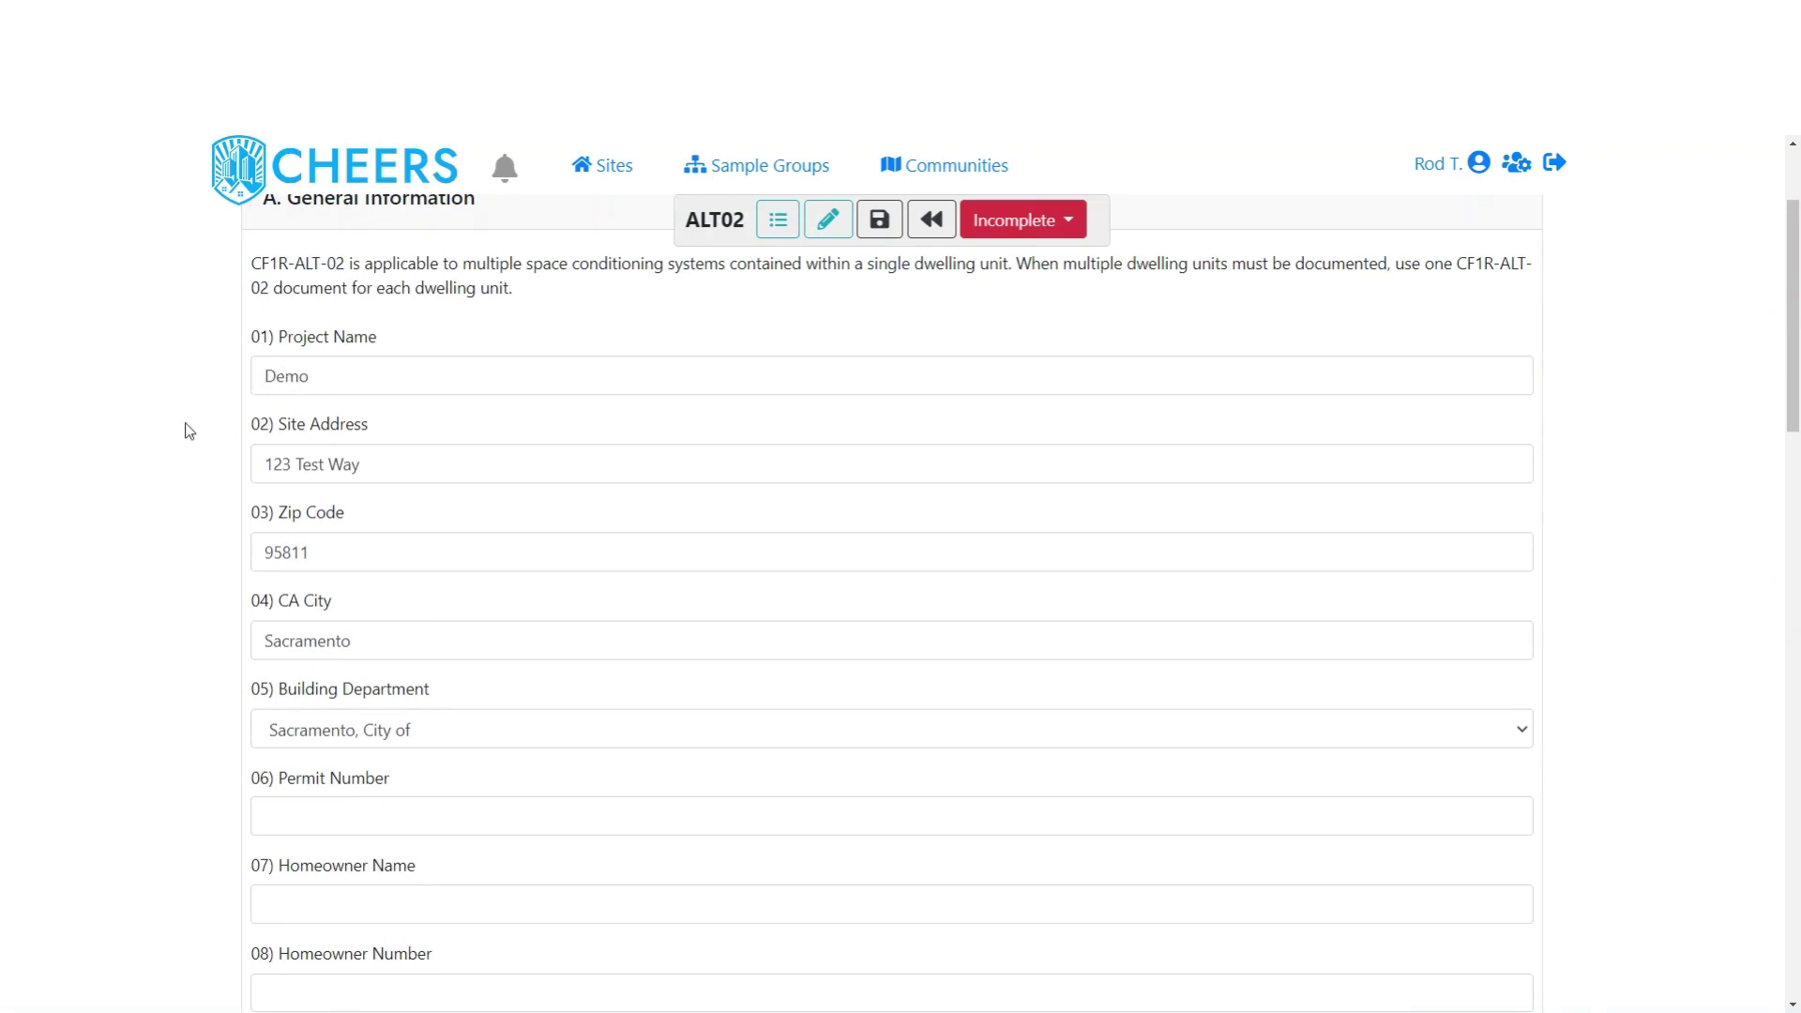
{"action": "scroll", "coordinate": [189, 431], "scroll_direction": "down", "scroll_amount": 7}
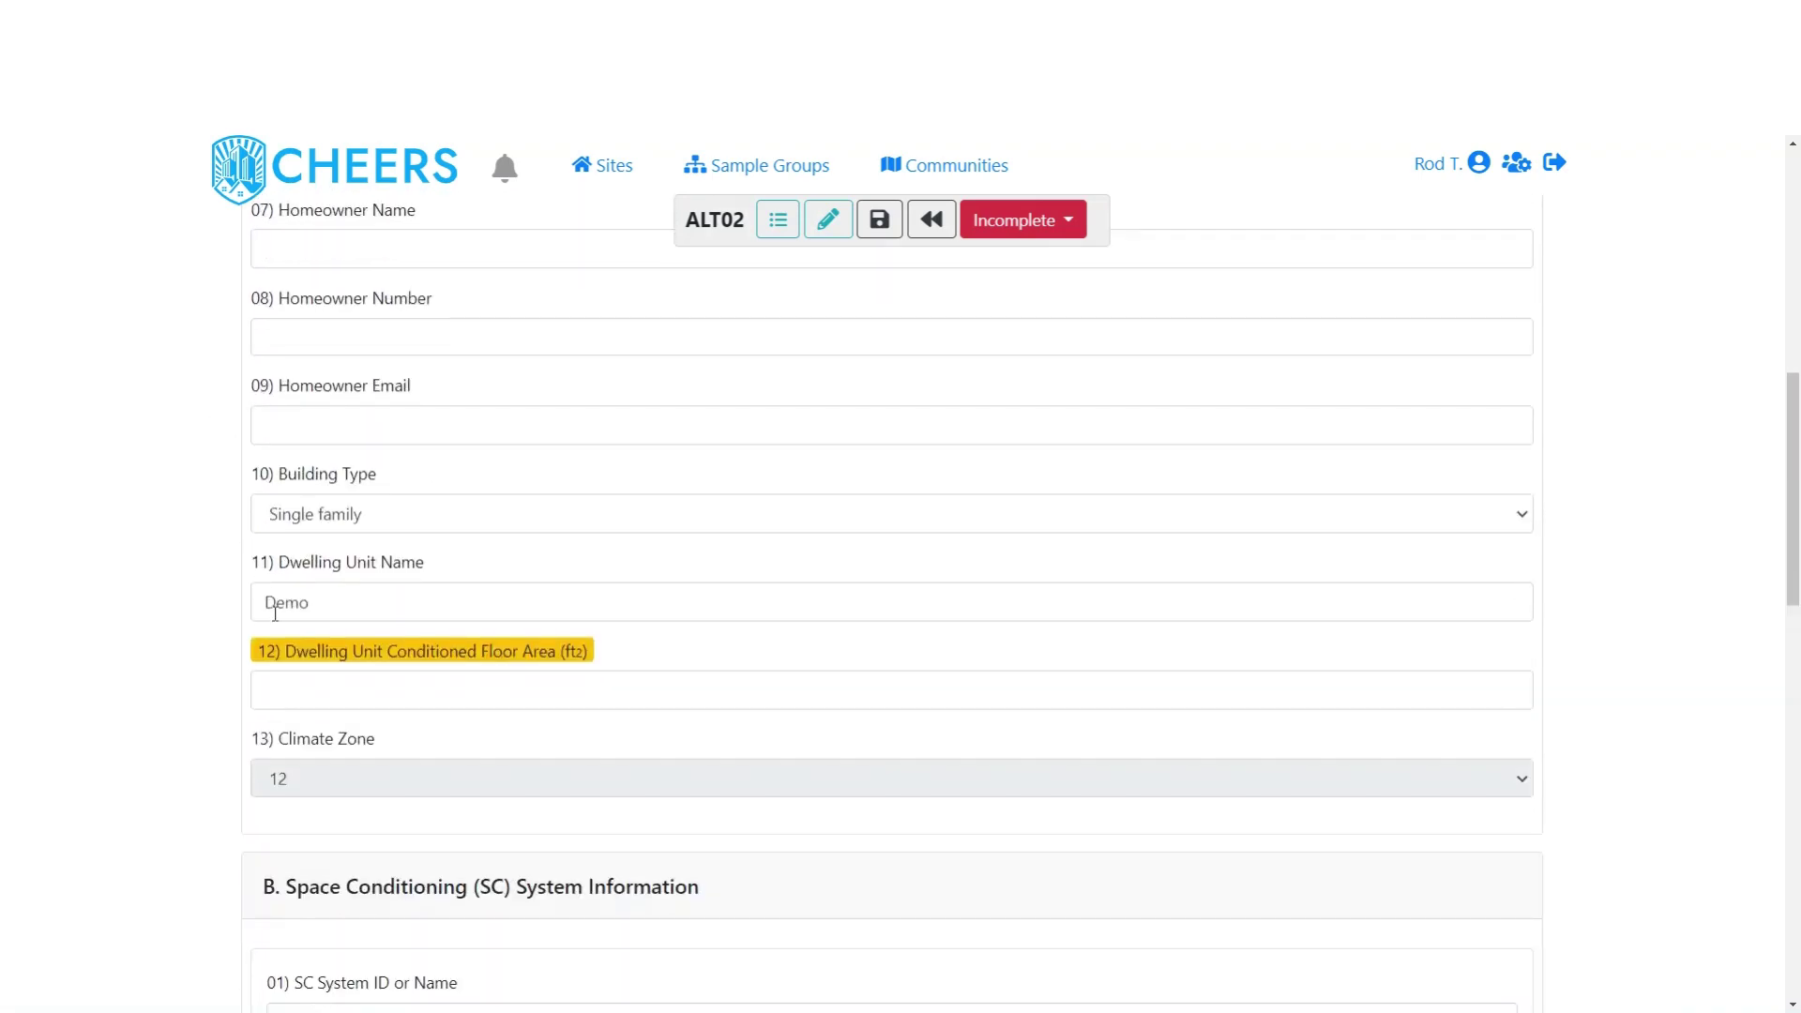
Step: Set the dwelling unit's conditioned floor area to 2100 ft²
{"action": "left_click", "coordinate": [324, 603]}
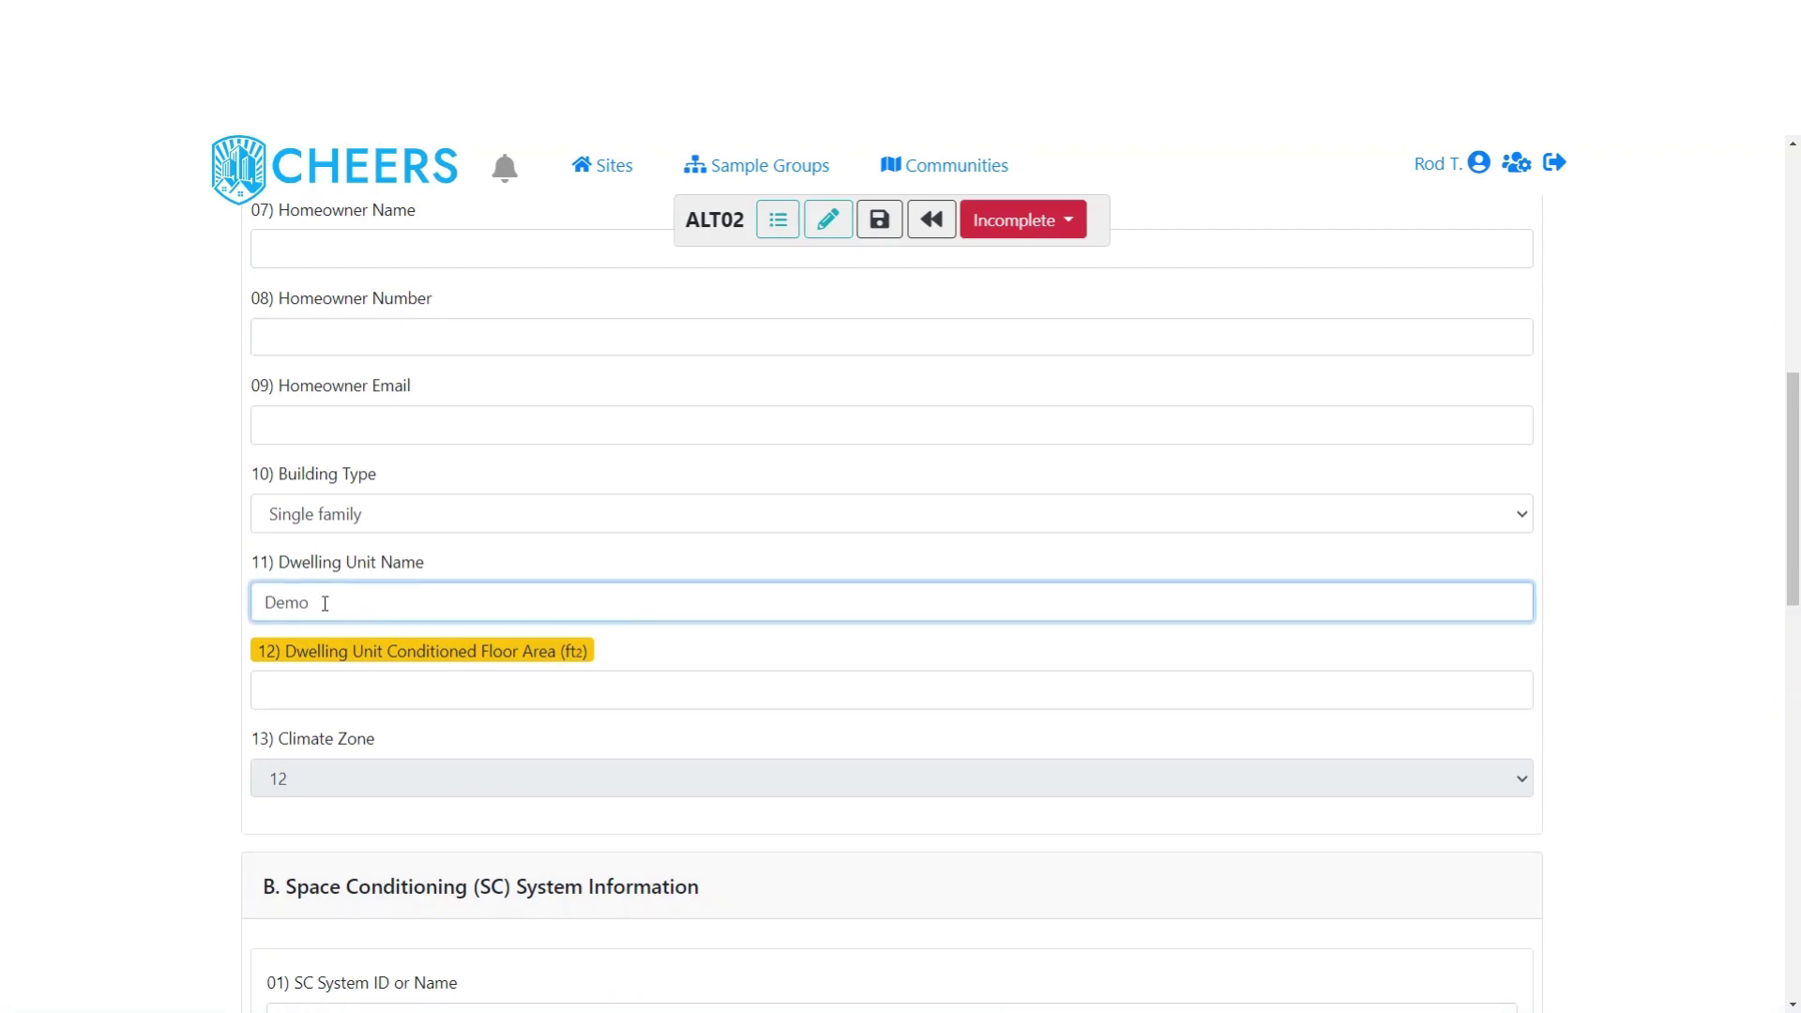
{"action": "left_click", "coordinate": [321, 692]}
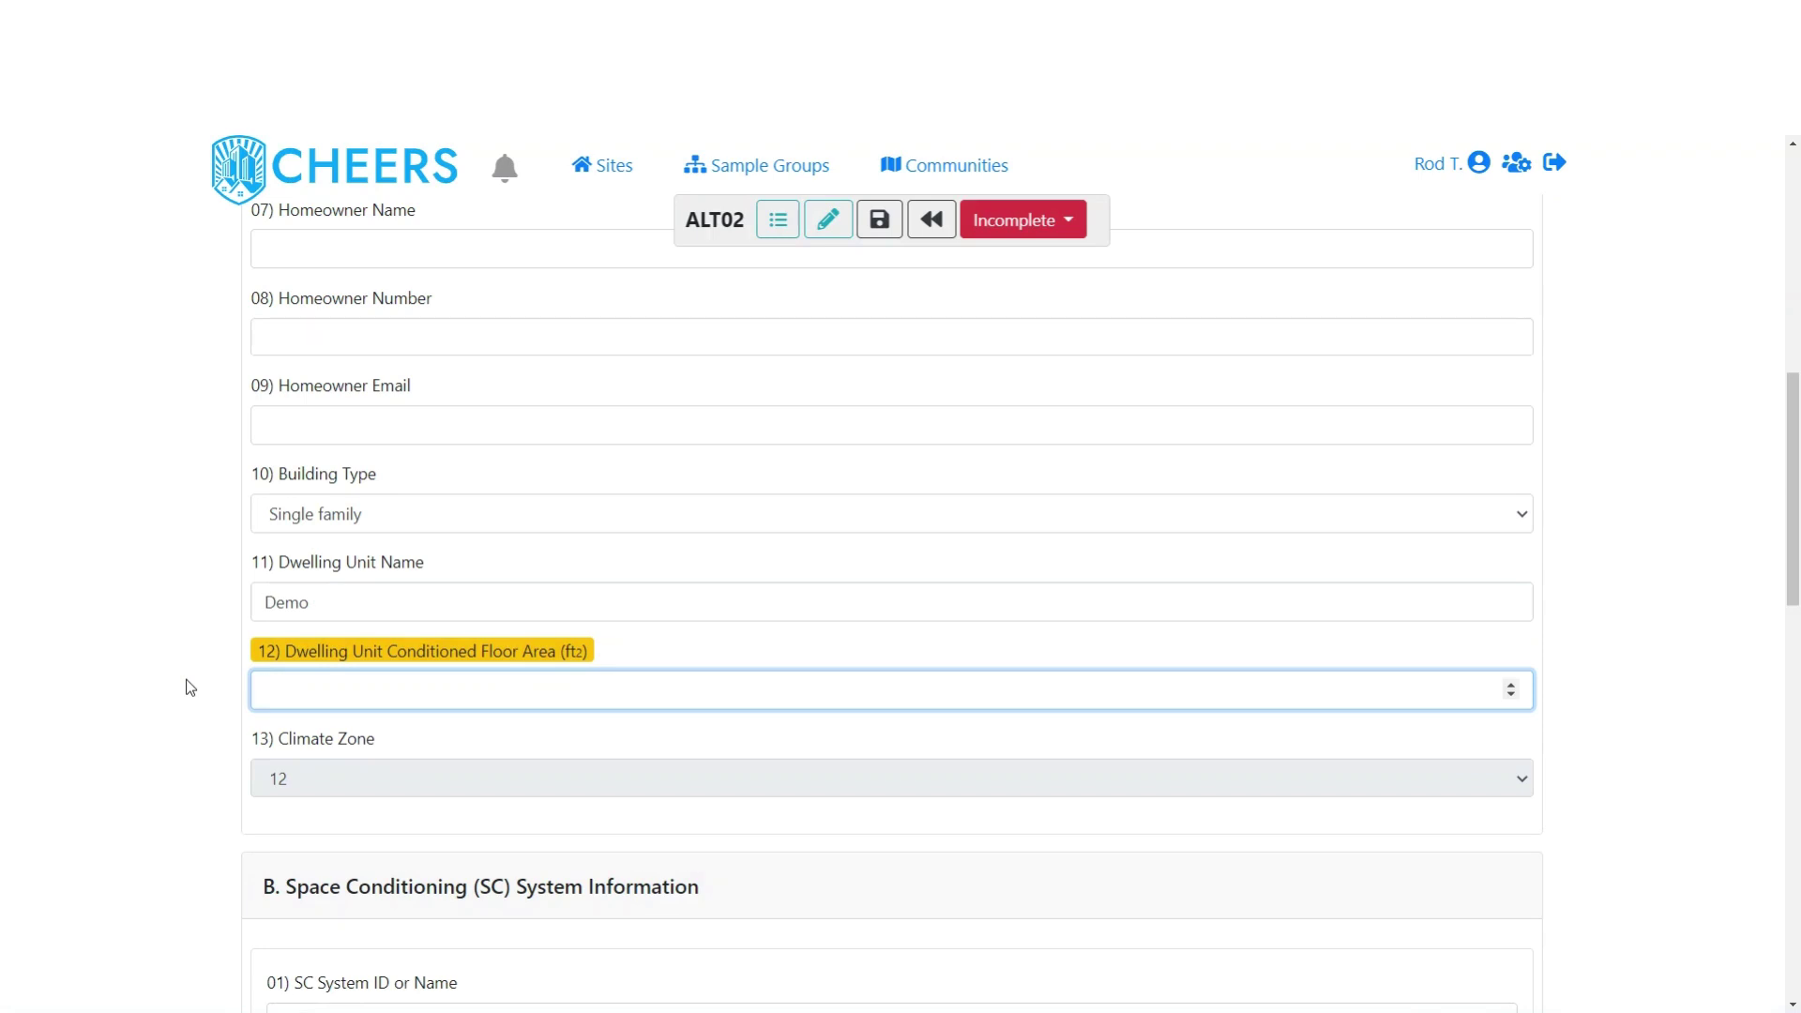
{"action": "type", "text": "2100"}
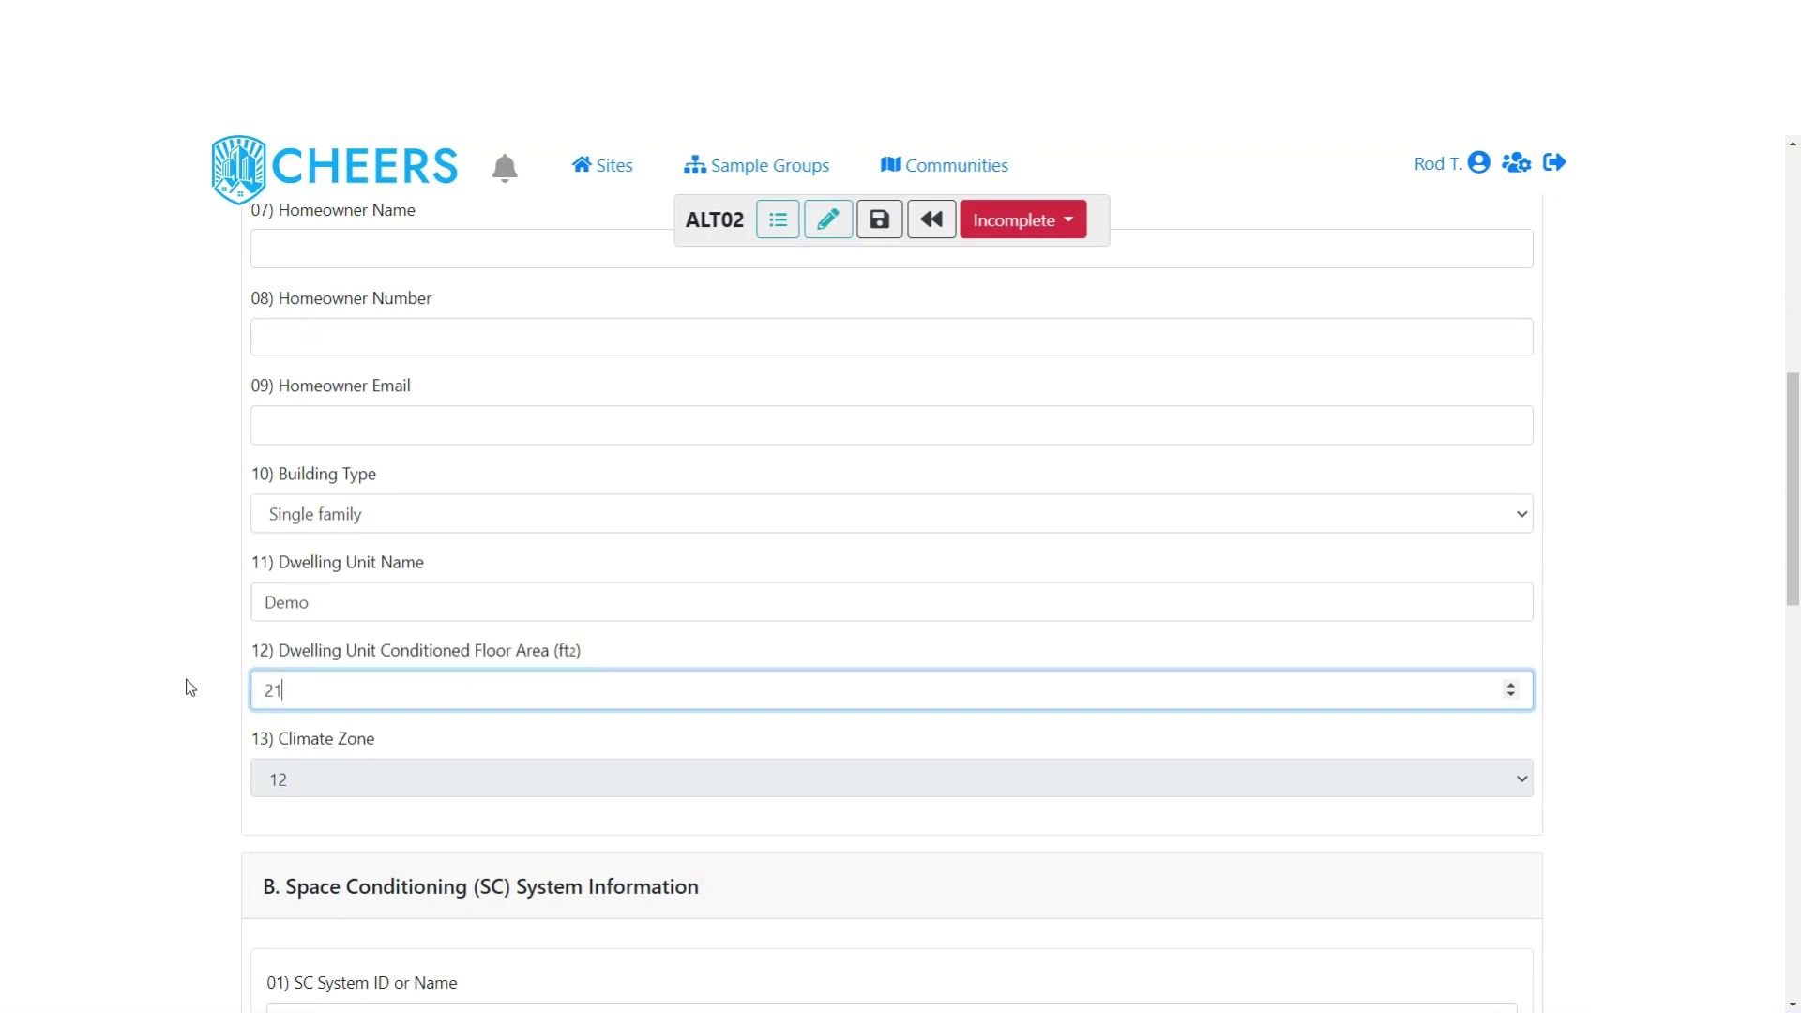
{"action": "left_click", "coordinate": [191, 687]}
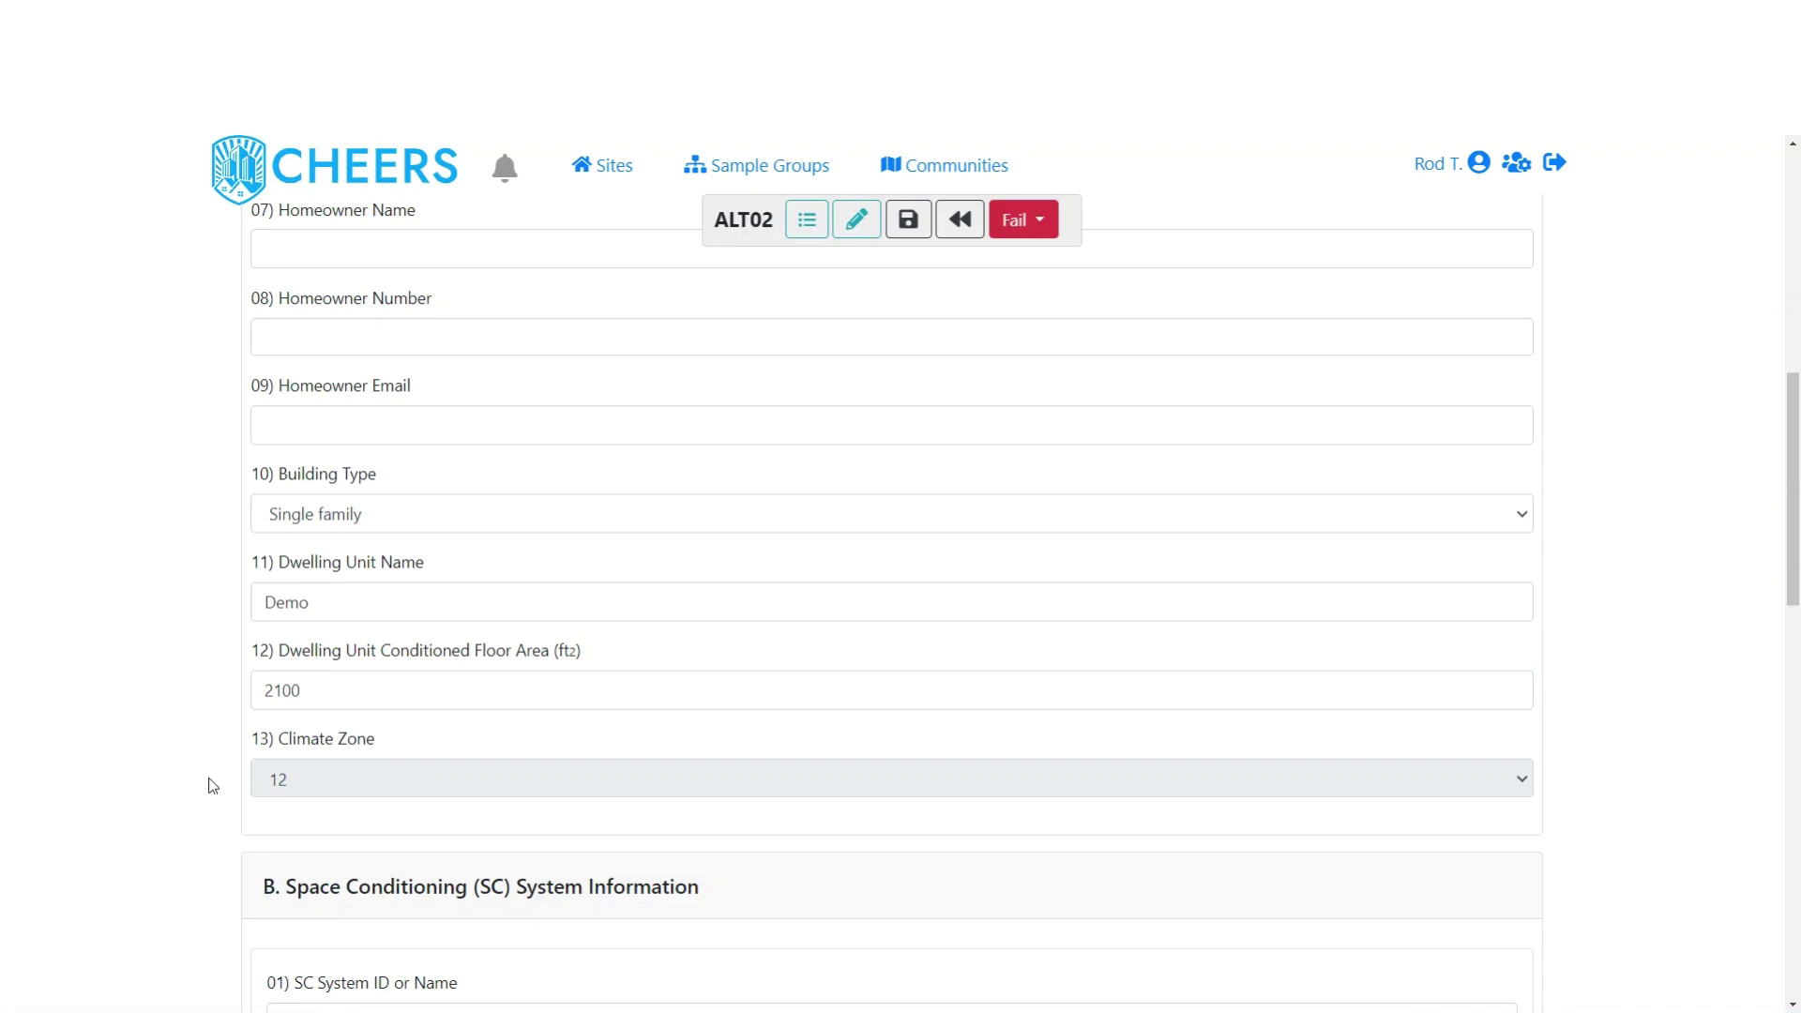
Step: Examine the Space Conditioning System Information questions, compare the served floor area with the dwelling's, and check sections C to F
{"action": "scroll", "coordinate": [213, 787], "scroll_direction": "down", "scroll_amount": 6}
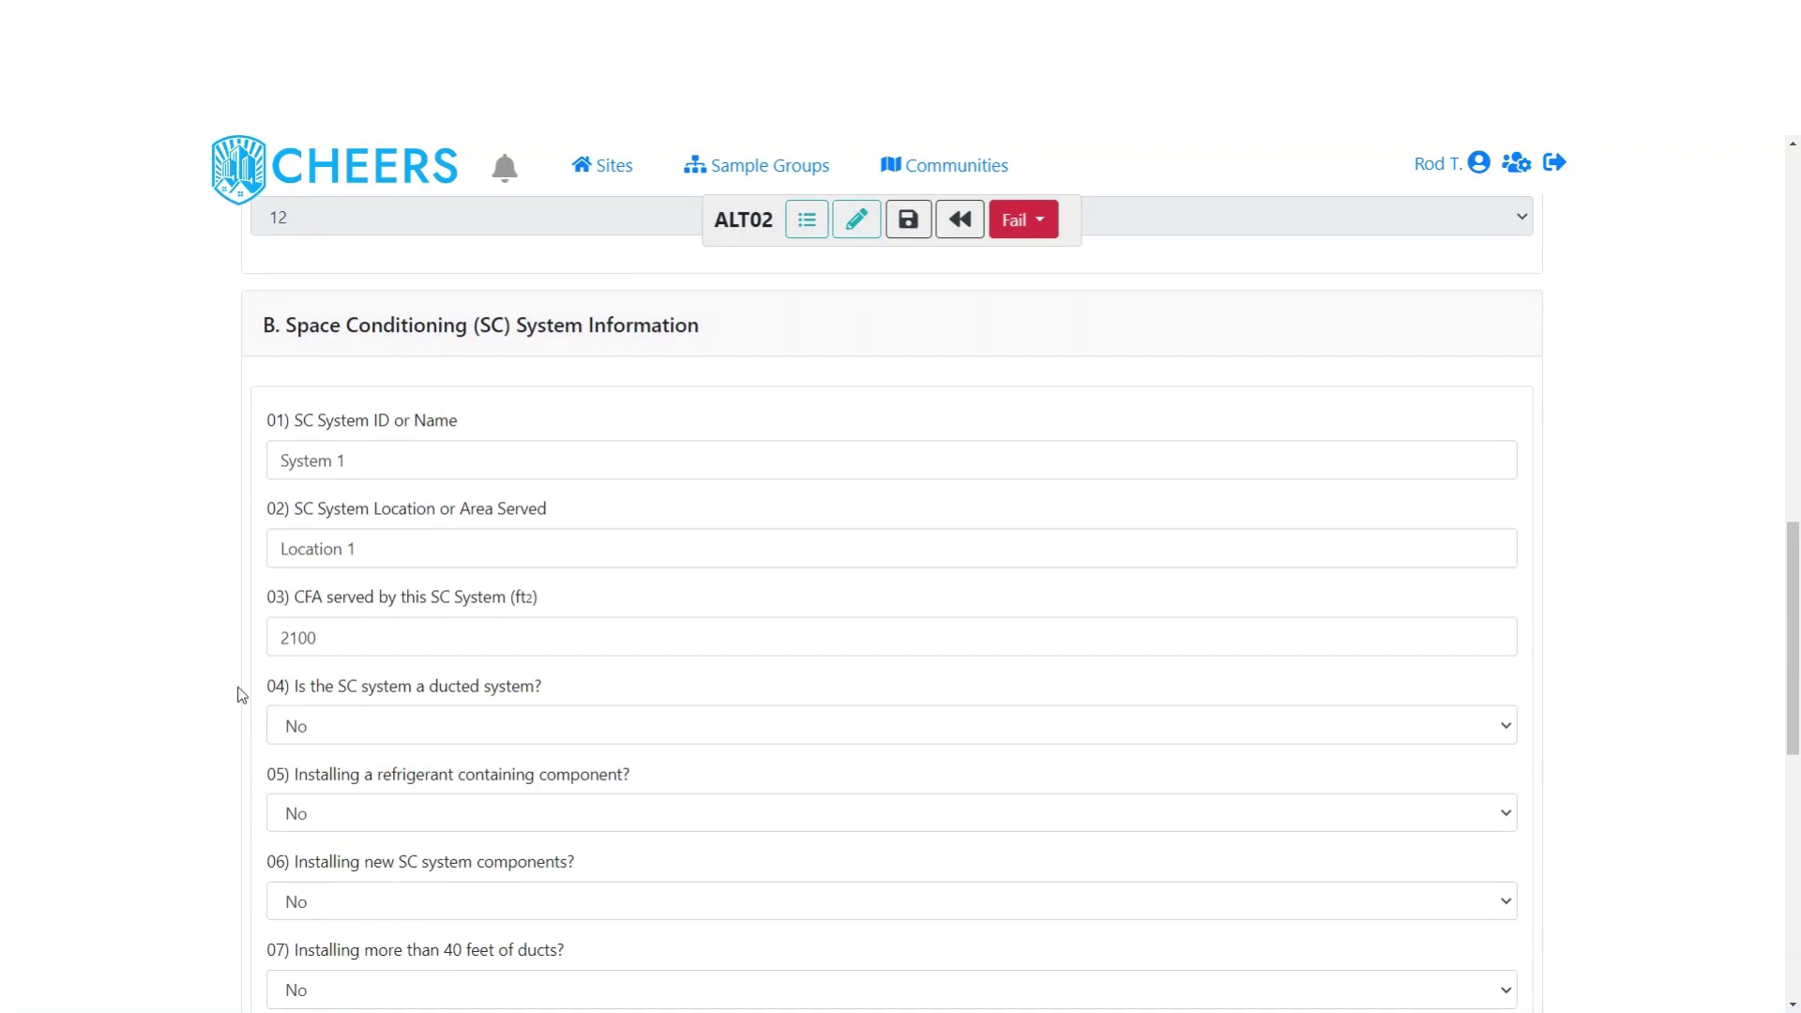
{"action": "double_click", "coordinate": [480, 325]}
{"action": "scroll", "coordinate": [231, 644], "scroll_direction": "up", "scroll_amount": 2}
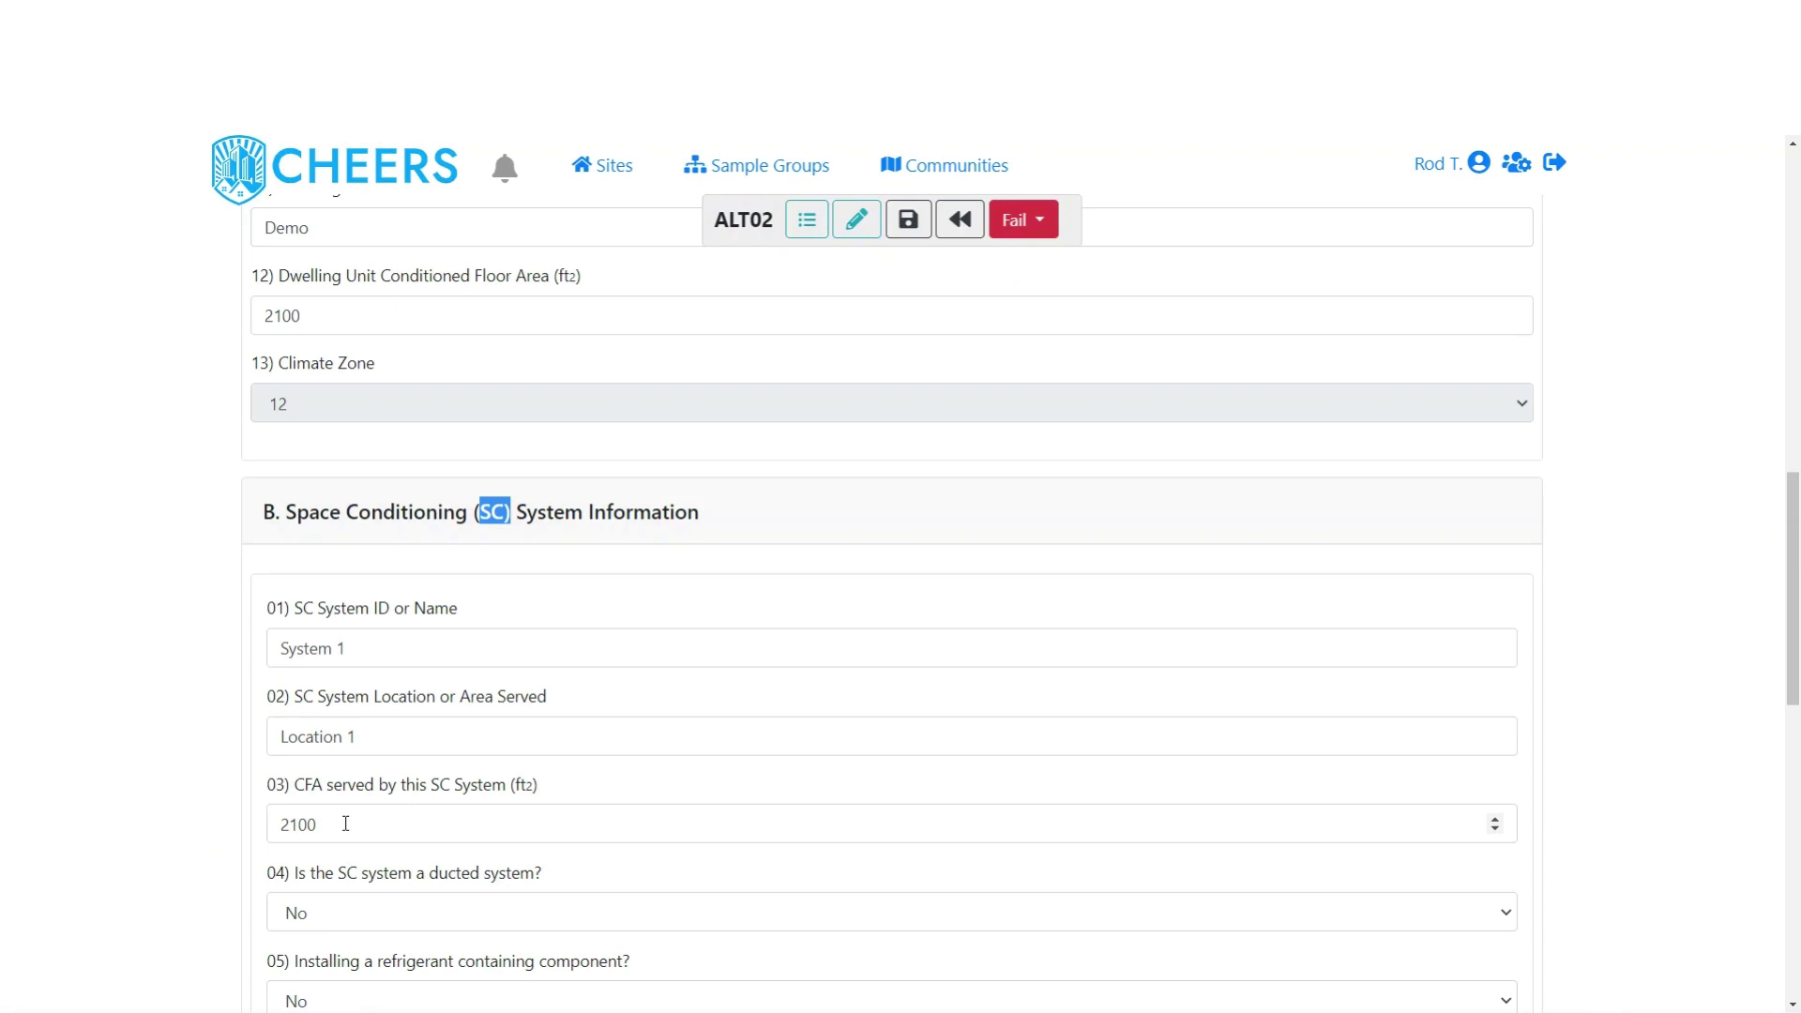
{"action": "left_click_drag", "start_coordinate": [318, 315], "coordinate": [268, 317]}
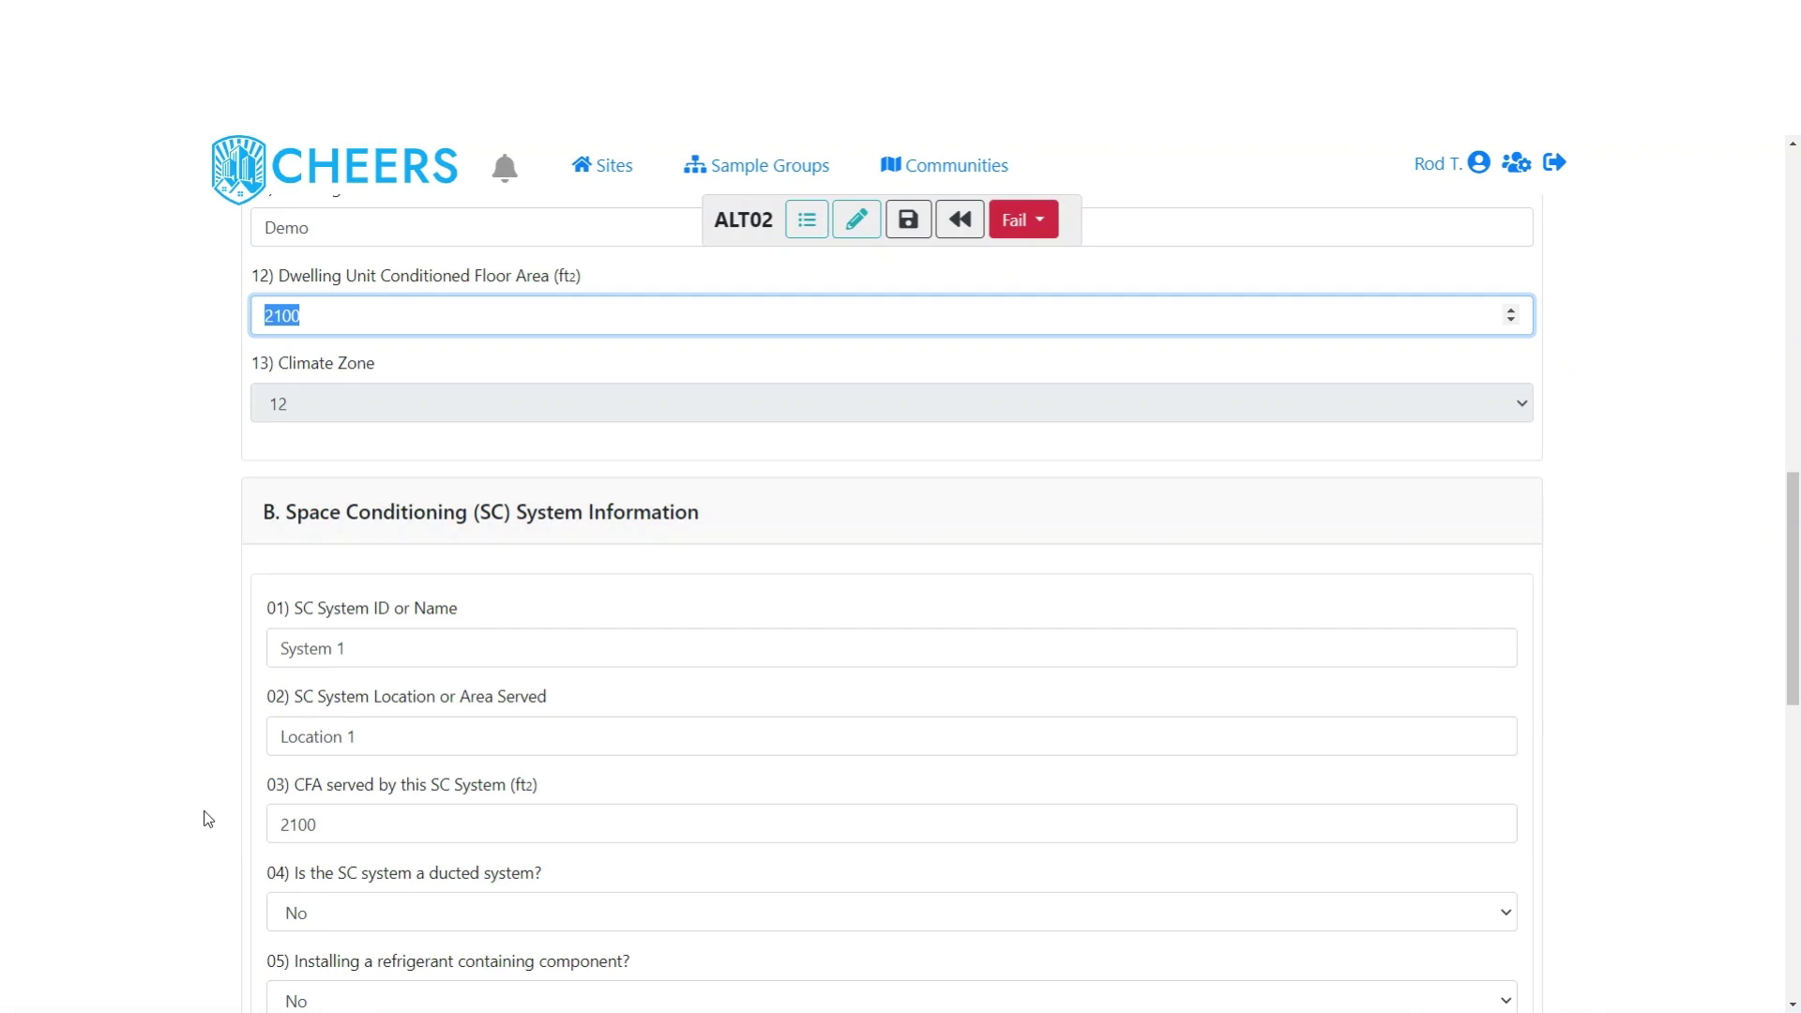
{"action": "scroll", "coordinate": [208, 819], "scroll_direction": "down", "scroll_amount": 5}
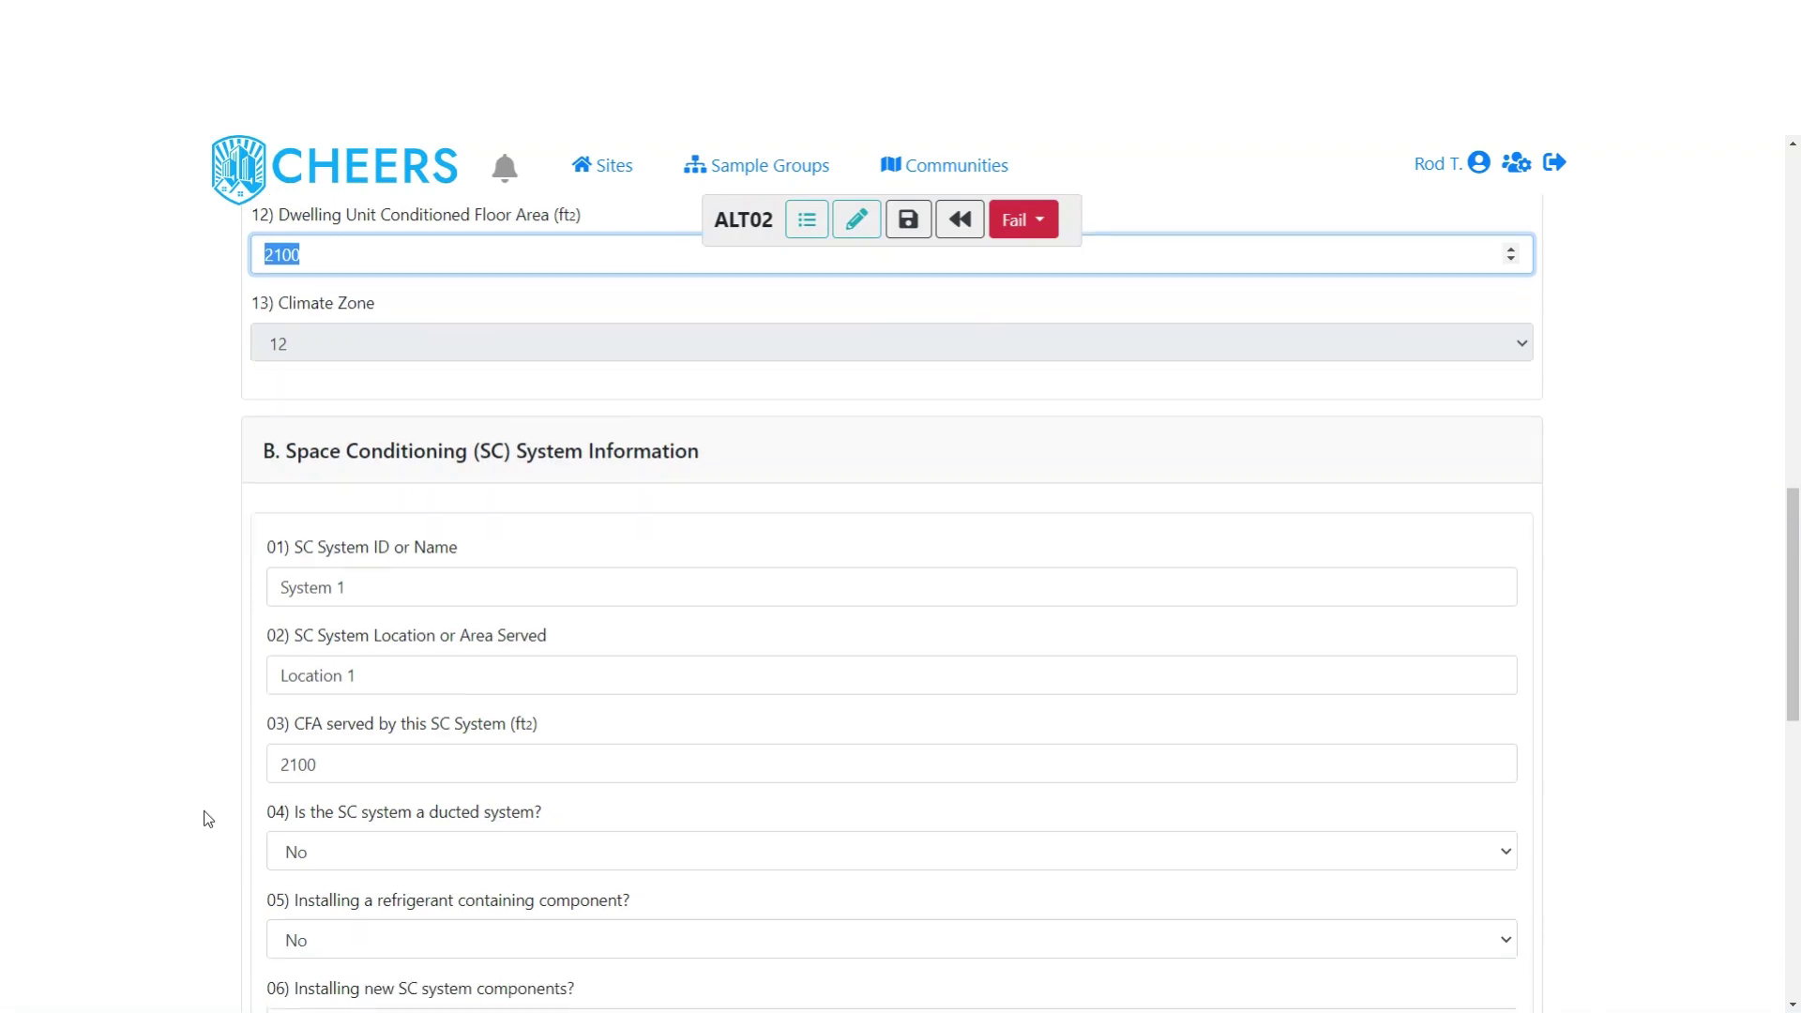
{"action": "scroll", "coordinate": [208, 819], "scroll_direction": "down", "scroll_amount": 1}
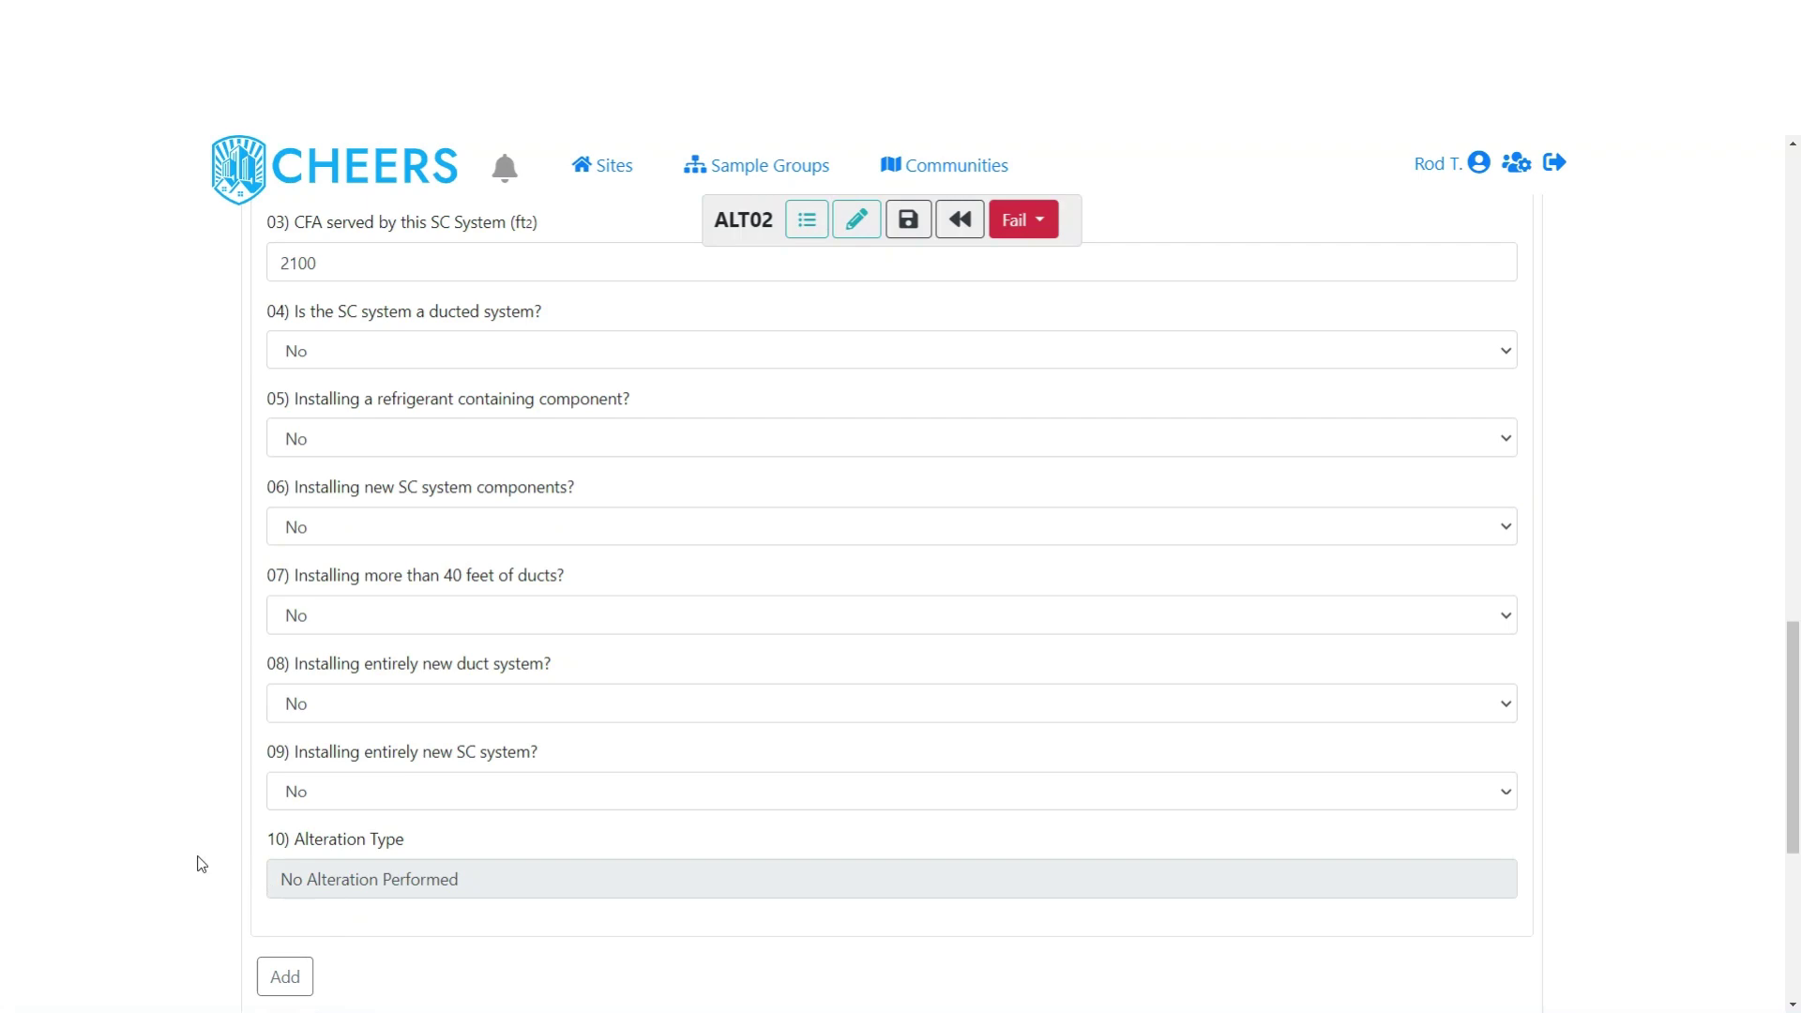
{"action": "scroll", "coordinate": [201, 863], "scroll_direction": "down", "scroll_amount": 6}
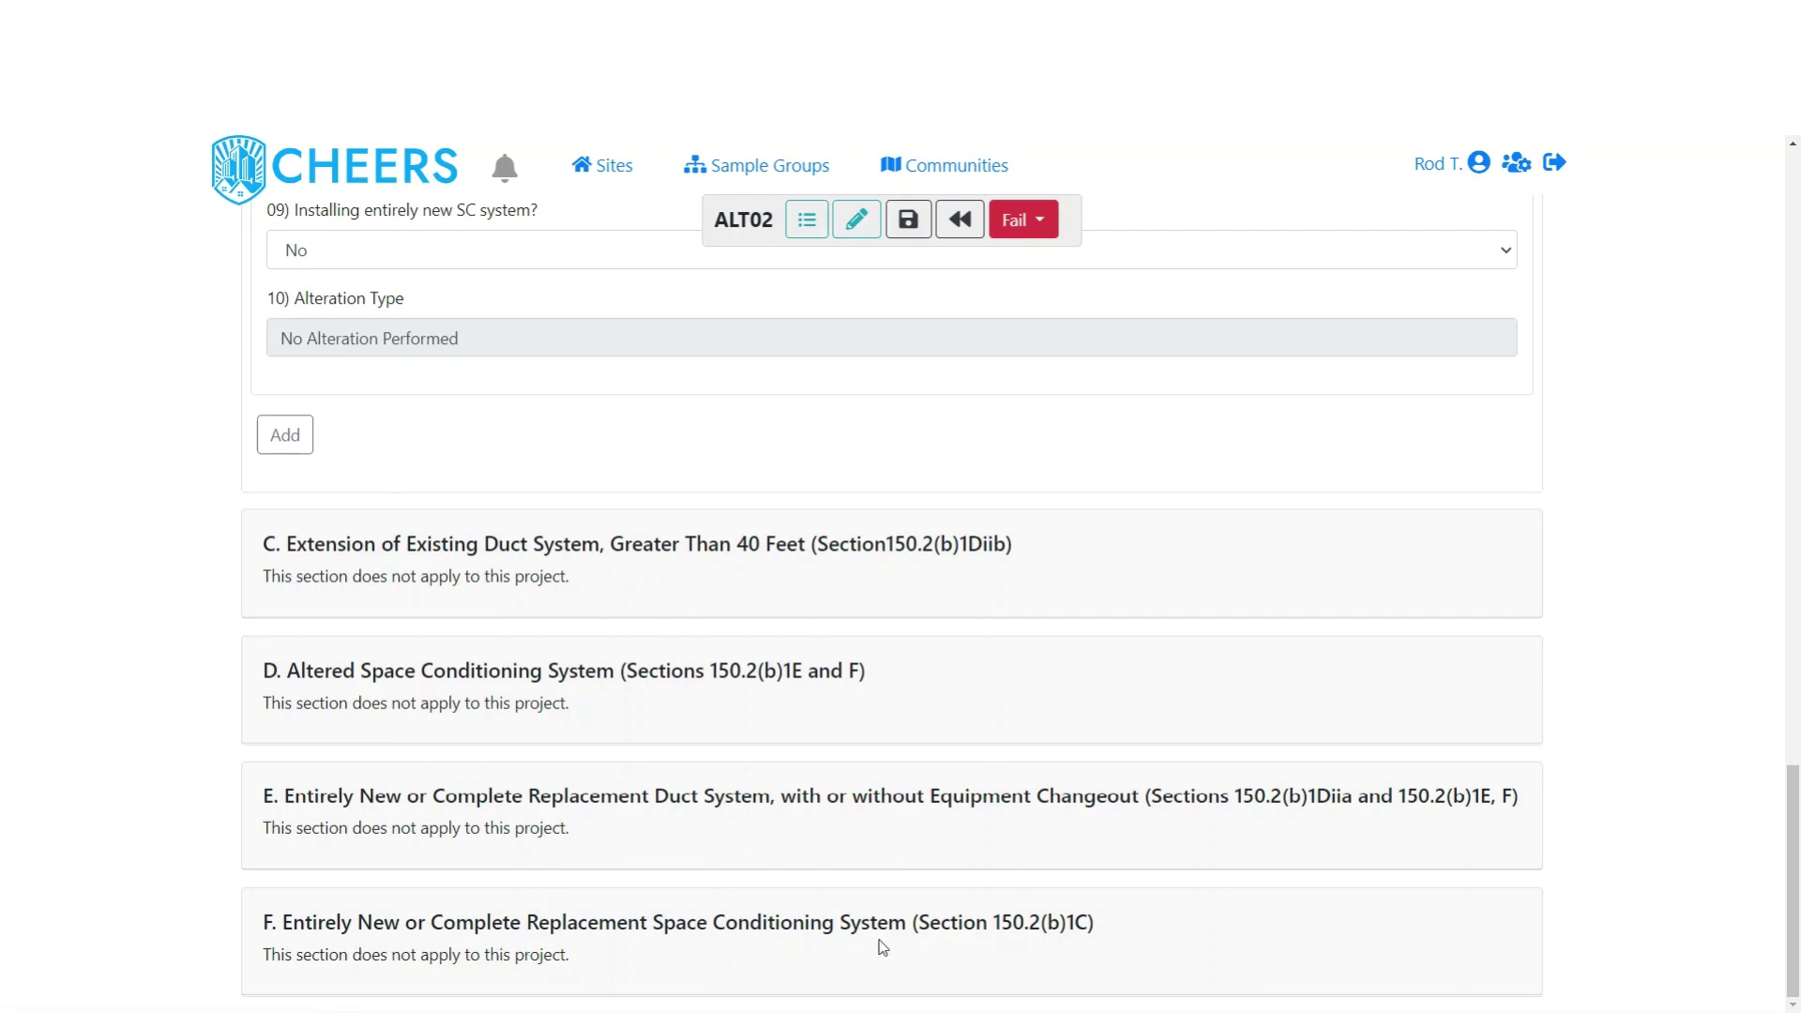
Step: Answer Yes for System 1 being a ducted system and for installing more than 40 feet of ducts
{"action": "scroll", "coordinate": [175, 708], "scroll_direction": "up", "scroll_amount": 1}
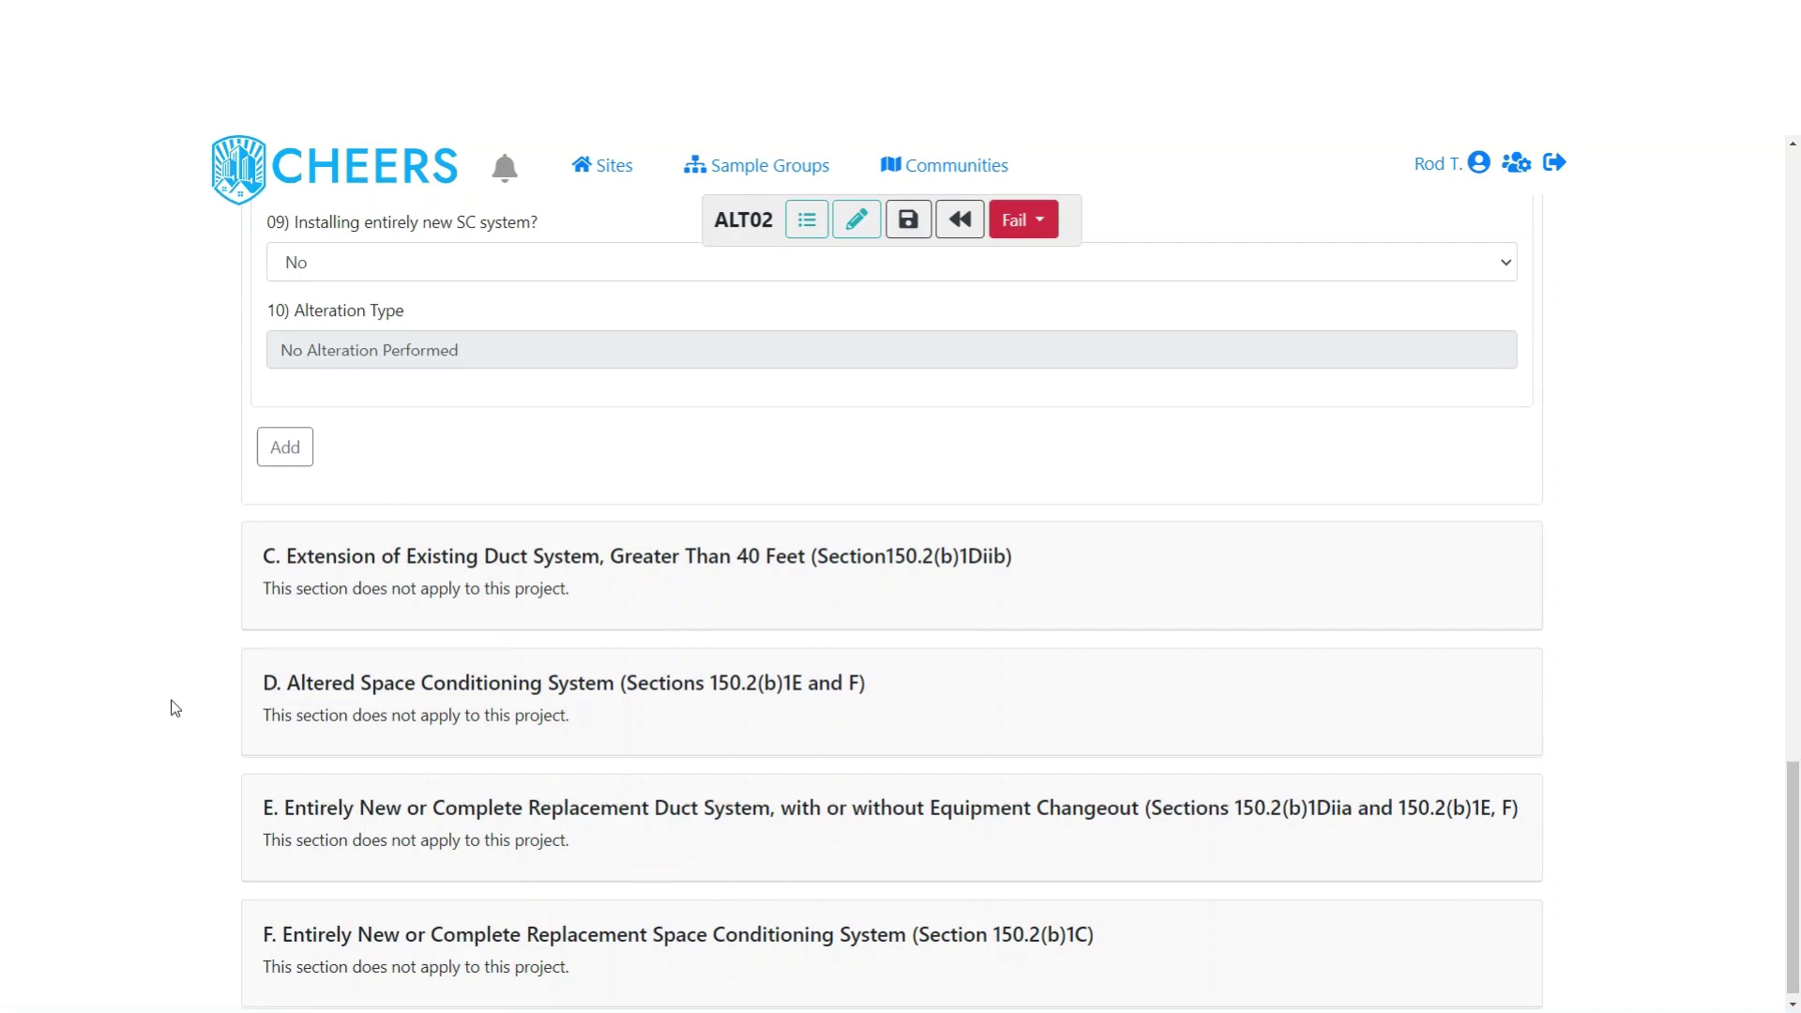
{"action": "scroll", "coordinate": [176, 708], "scroll_direction": "up", "scroll_amount": 5}
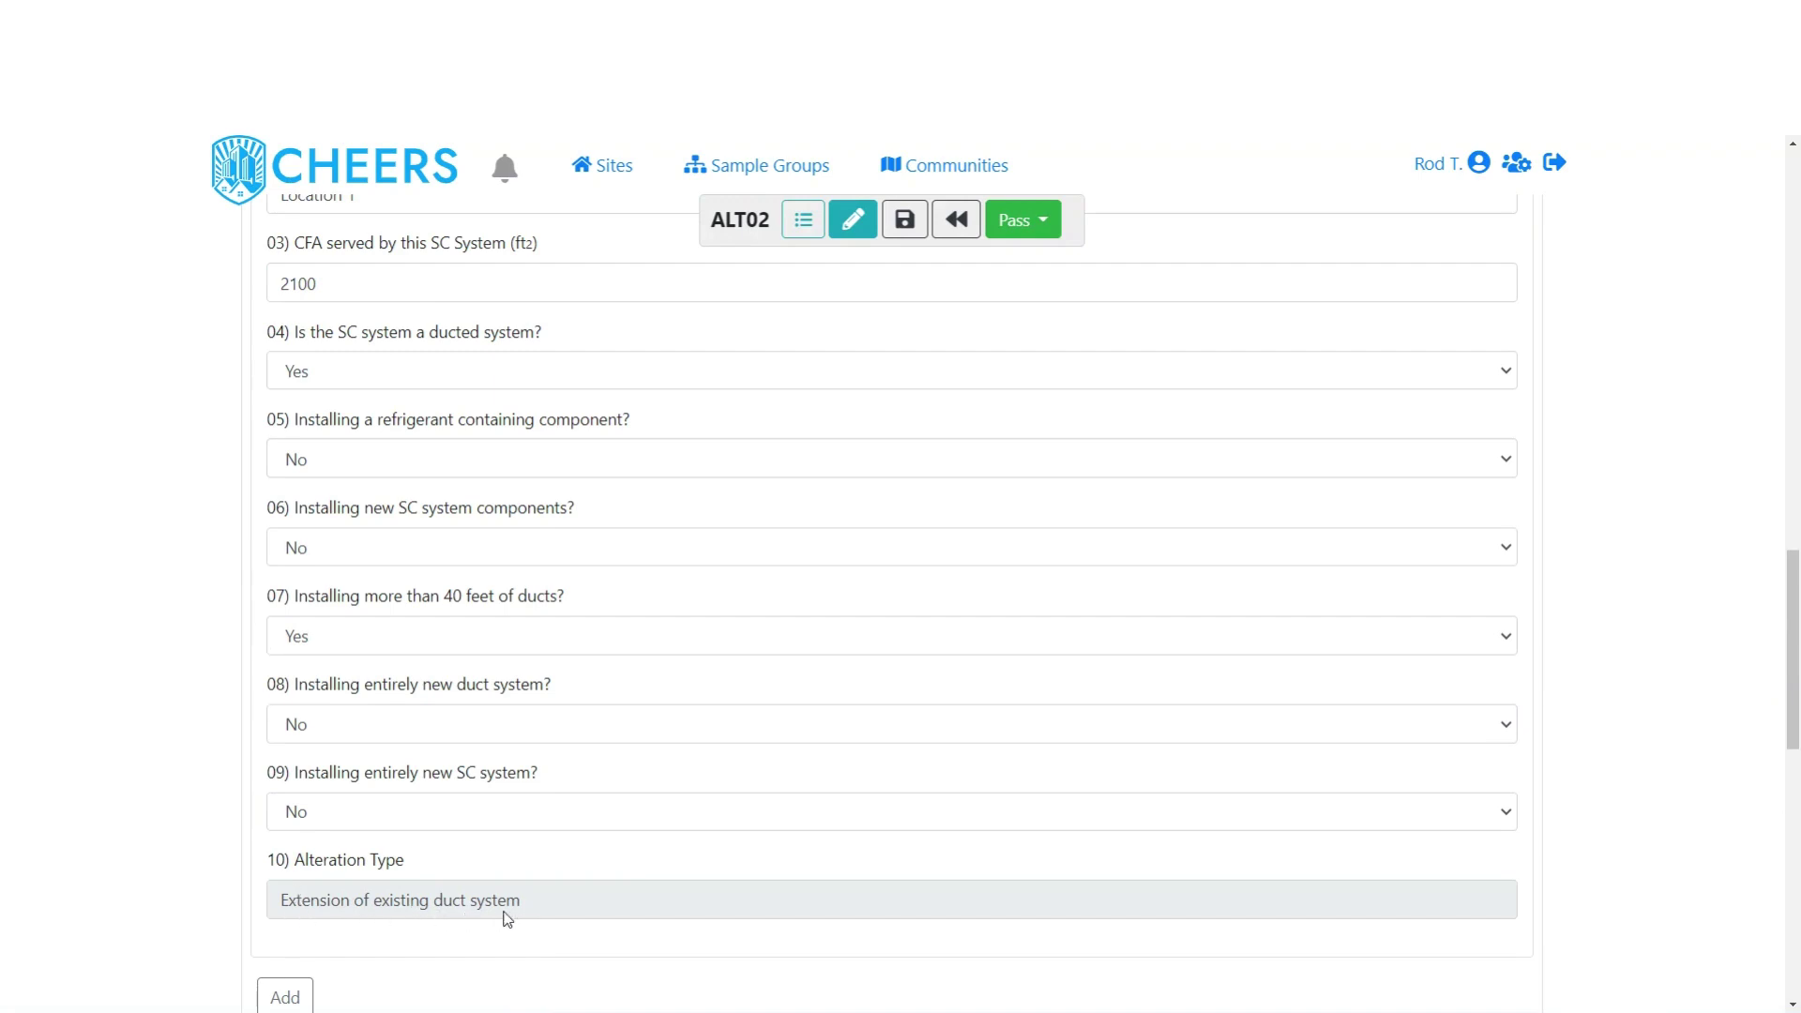
Step: Examine section C's required new duct R-value, insulation requirements by climate zone, required documentation and duct leakage test
{"action": "scroll", "coordinate": [190, 888], "scroll_direction": "down", "scroll_amount": 8}
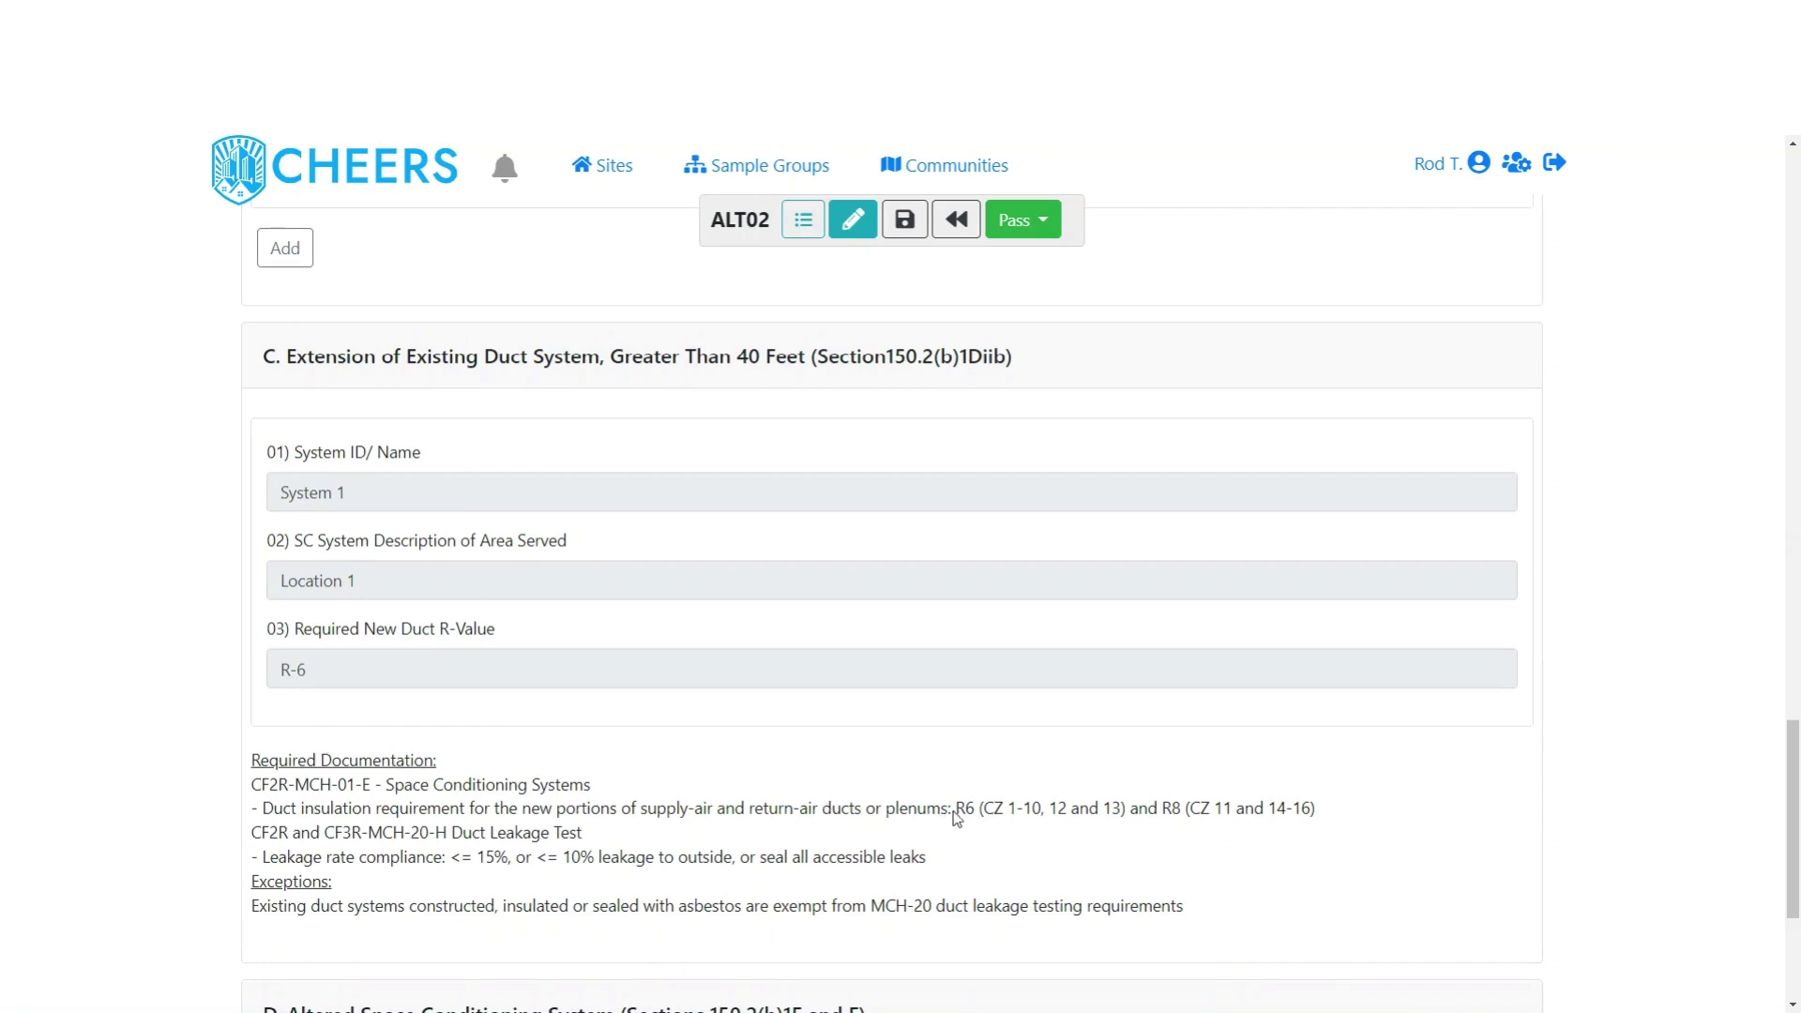
{"action": "left_click_drag", "start_coordinate": [957, 812], "coordinate": [1292, 816]}
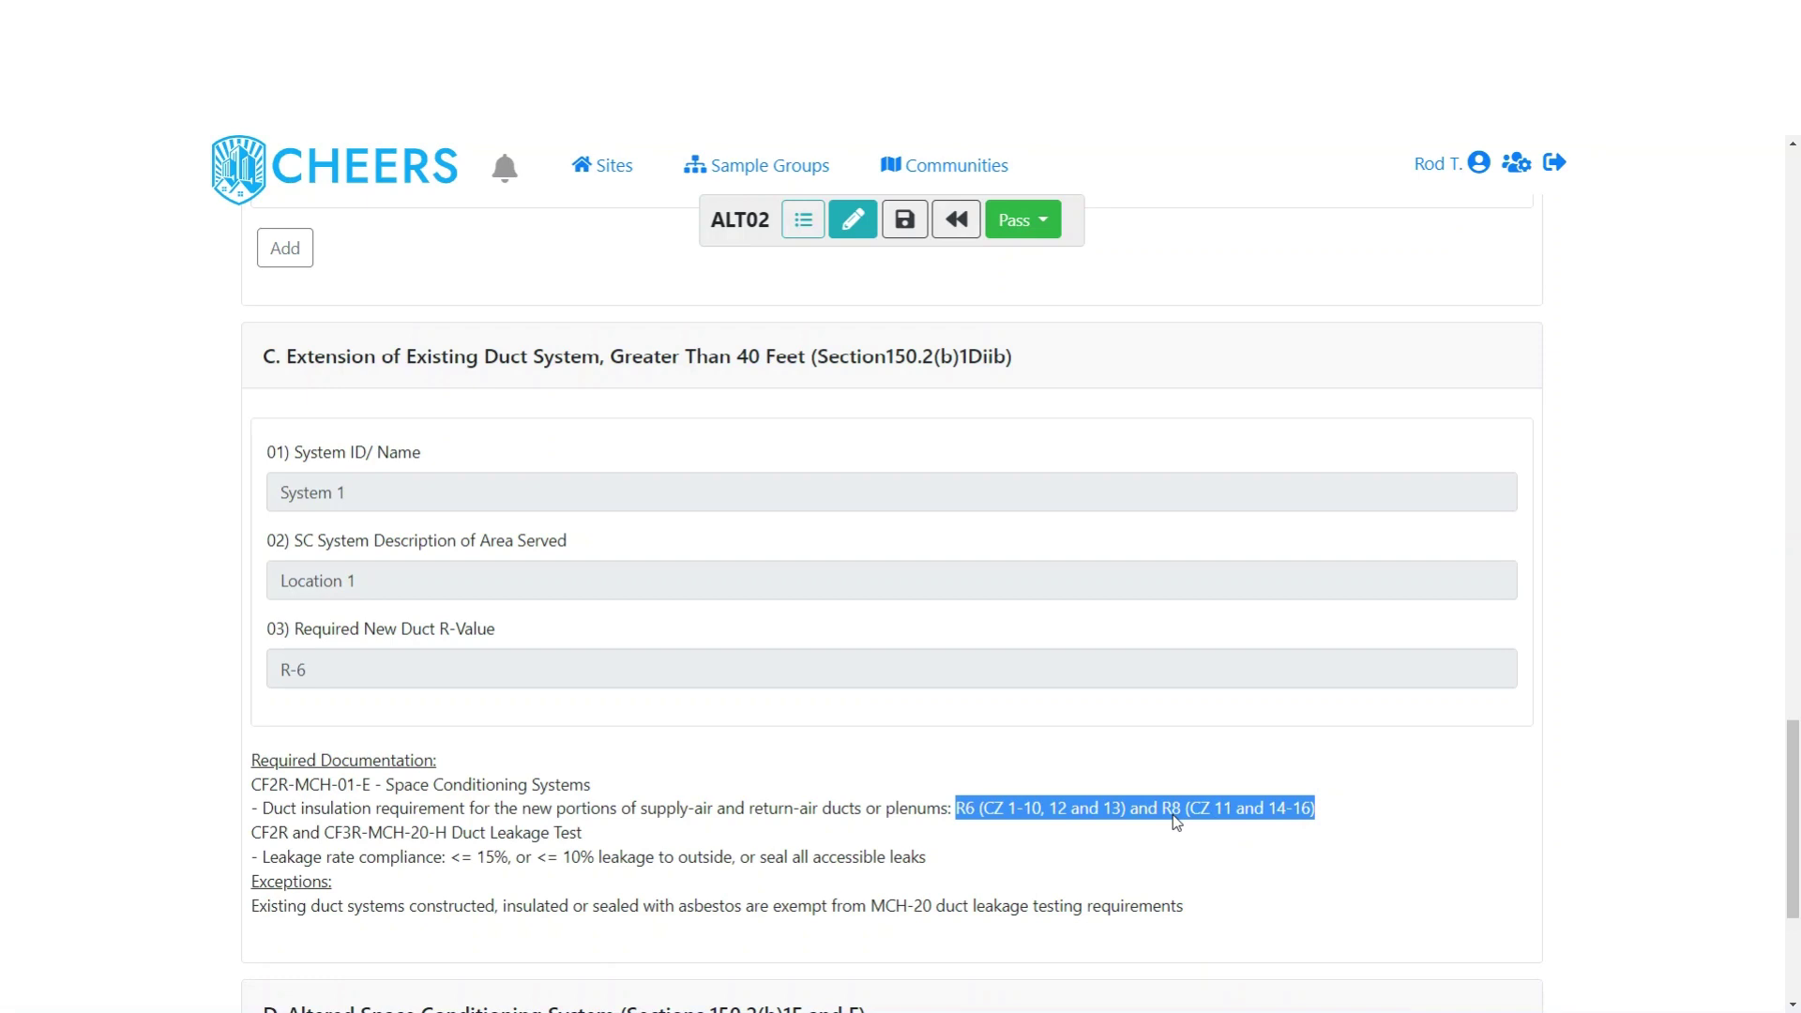
{"action": "left_click", "coordinate": [291, 684]}
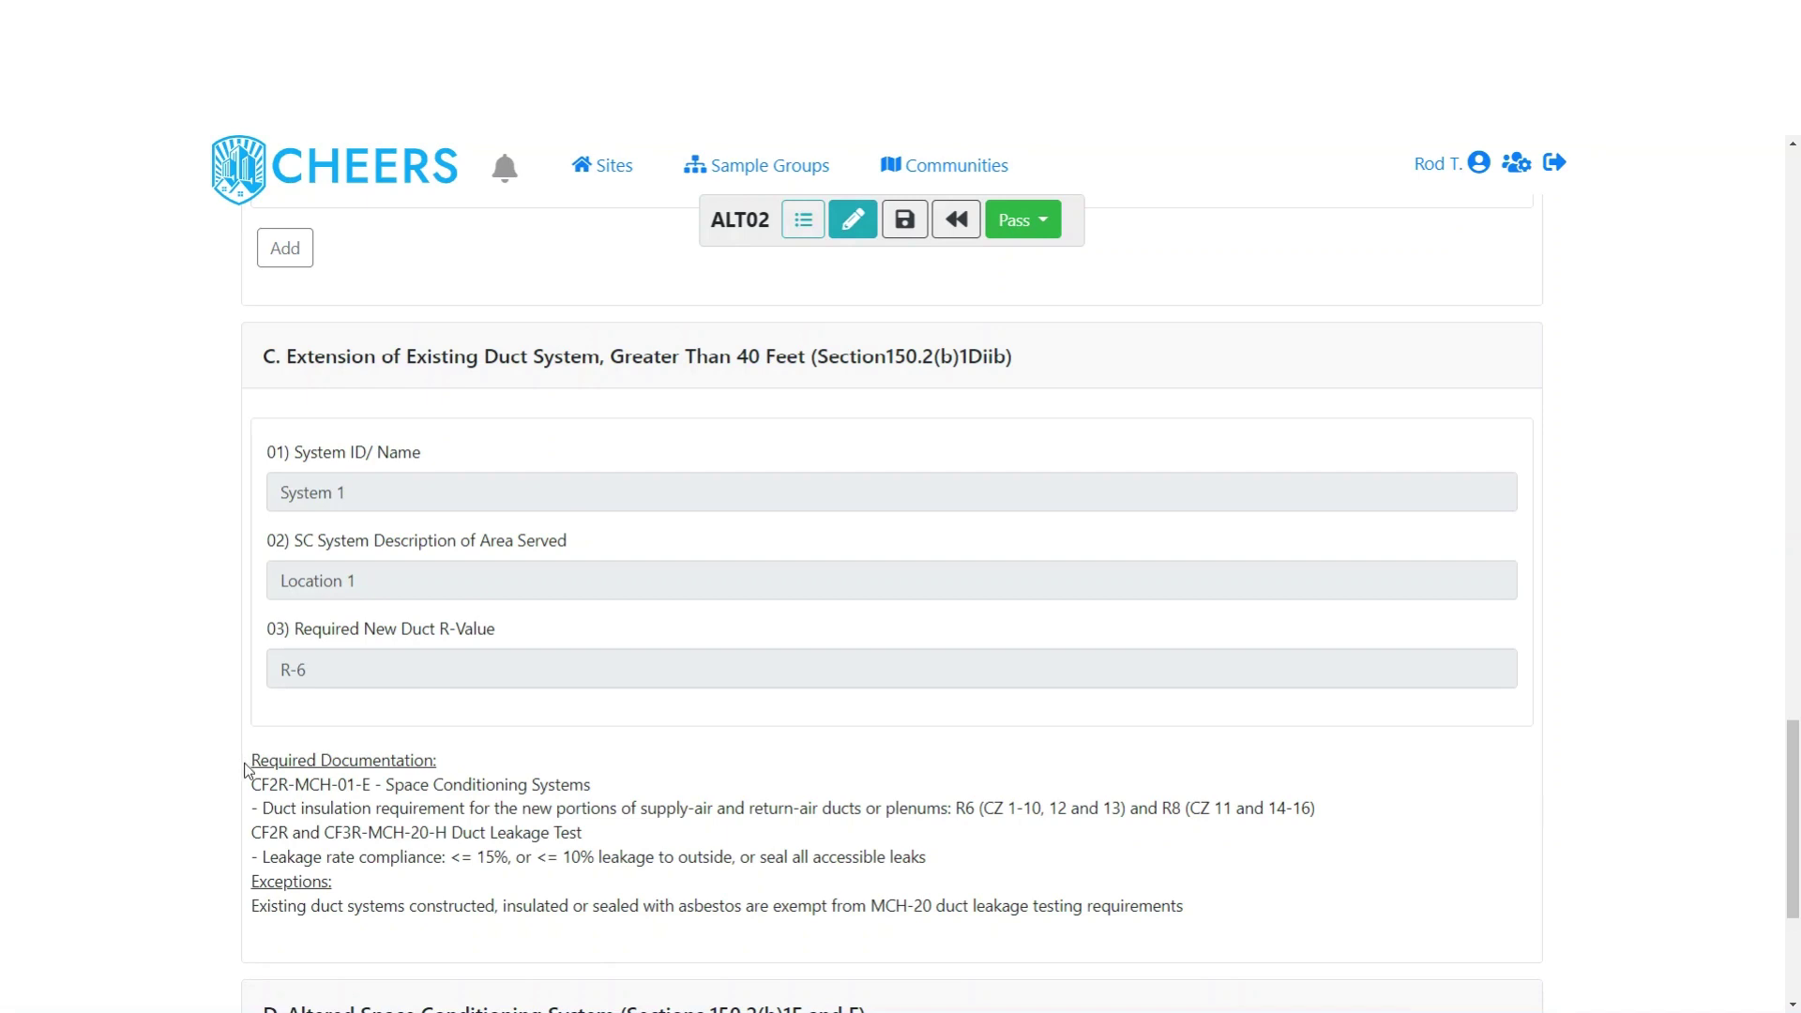
{"action": "left_click_drag", "start_coordinate": [254, 765], "coordinate": [435, 772]}
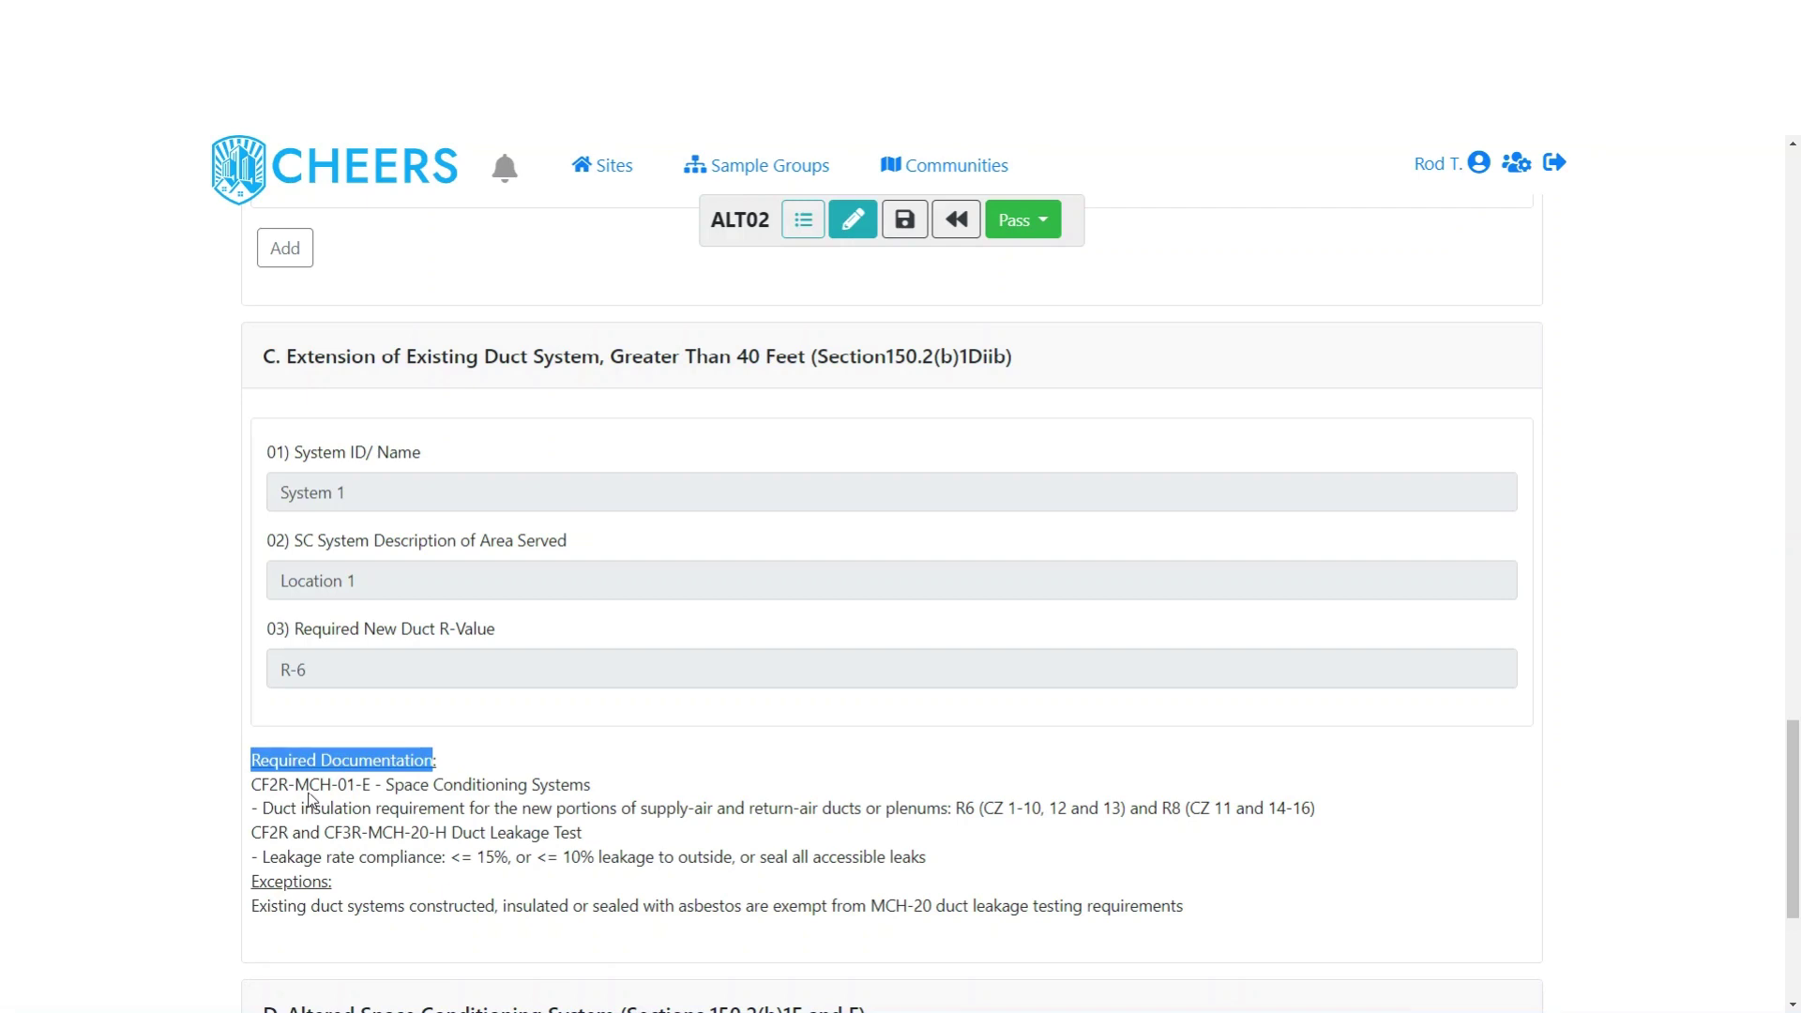
{"action": "left_click", "coordinate": [457, 838]}
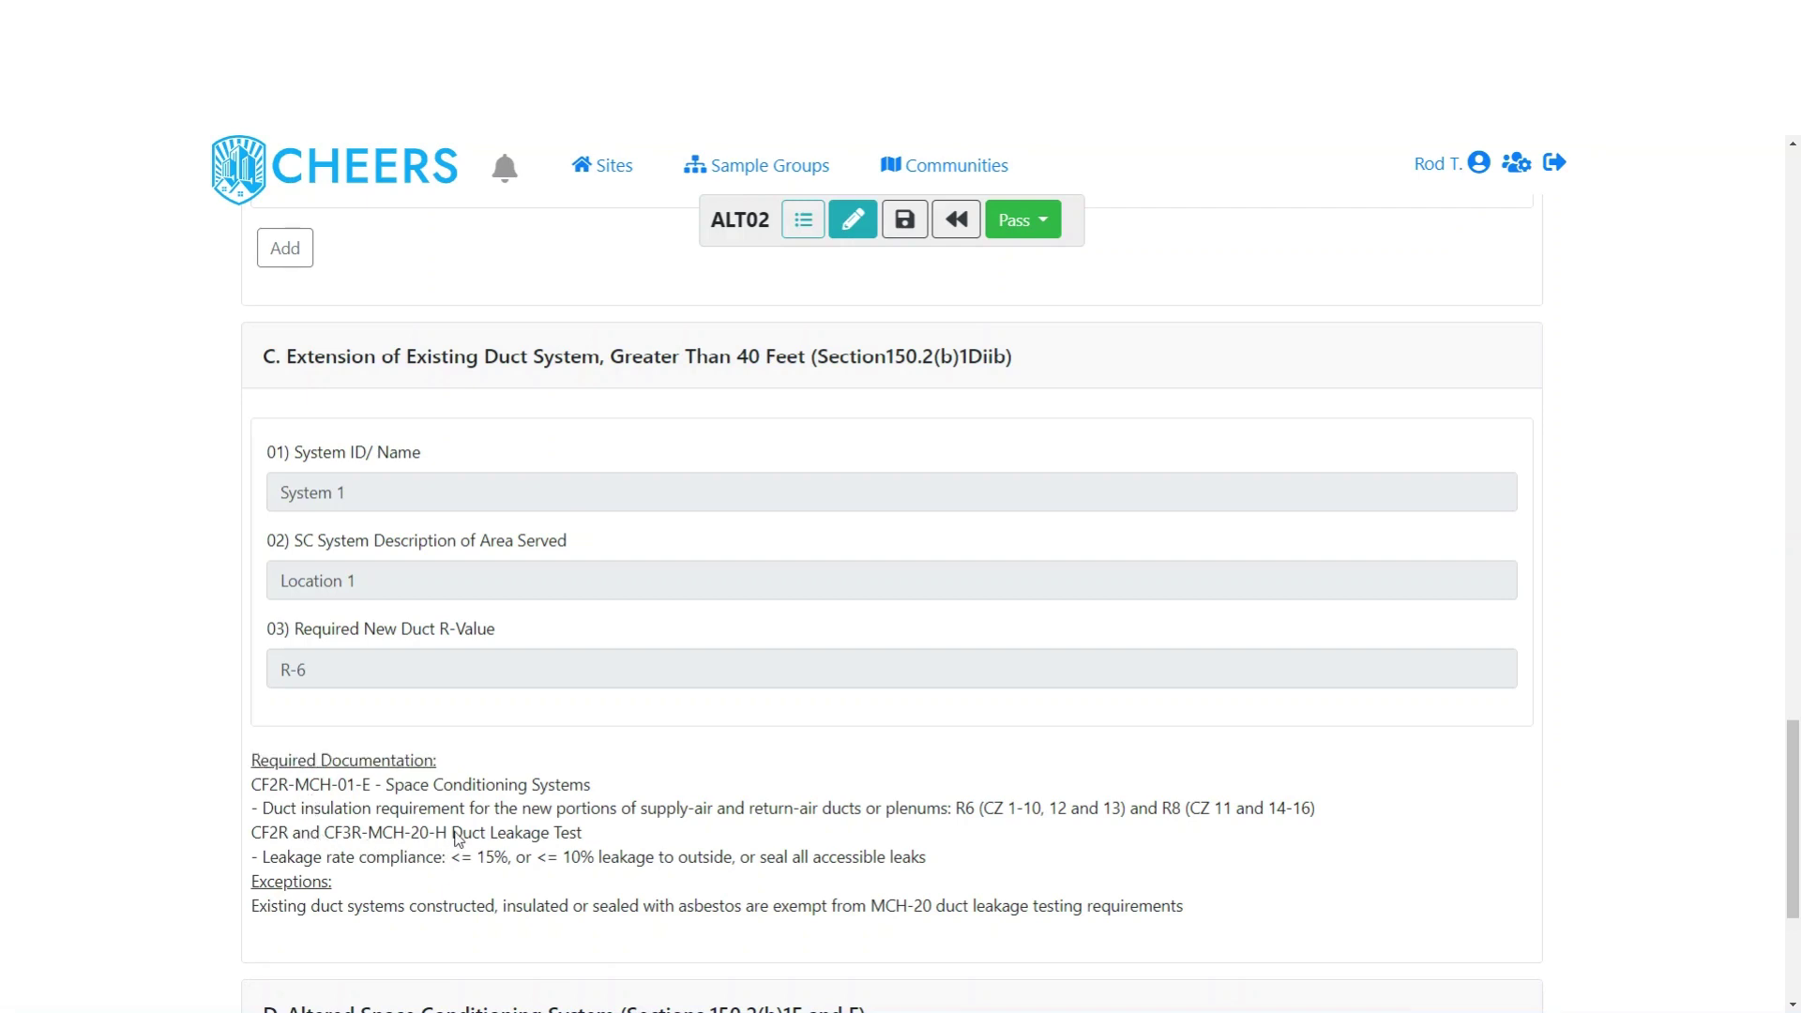
{"action": "left_click_drag", "start_coordinate": [457, 837], "coordinate": [584, 838]}
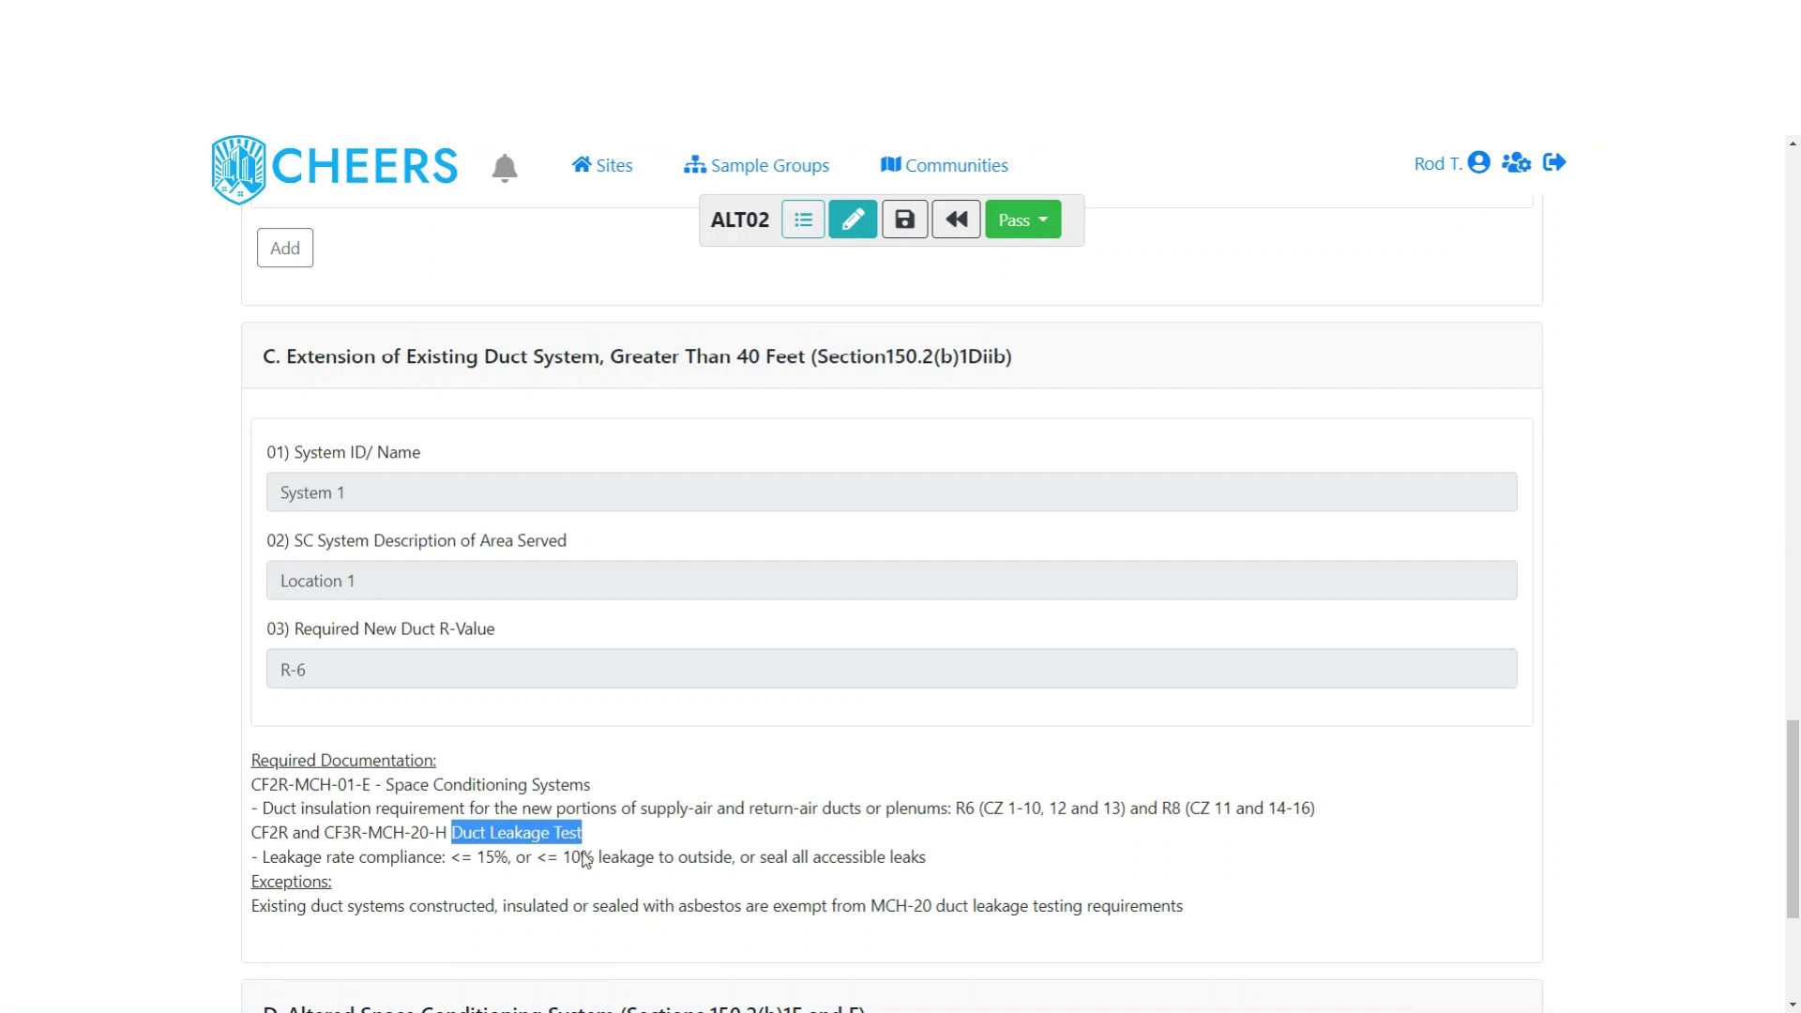
Step: Check section C's duct leakage rate limit and review System 1's answers in the Space Conditioning System Information questions
{"action": "left_click_drag", "start_coordinate": [476, 857], "coordinate": [507, 867]}
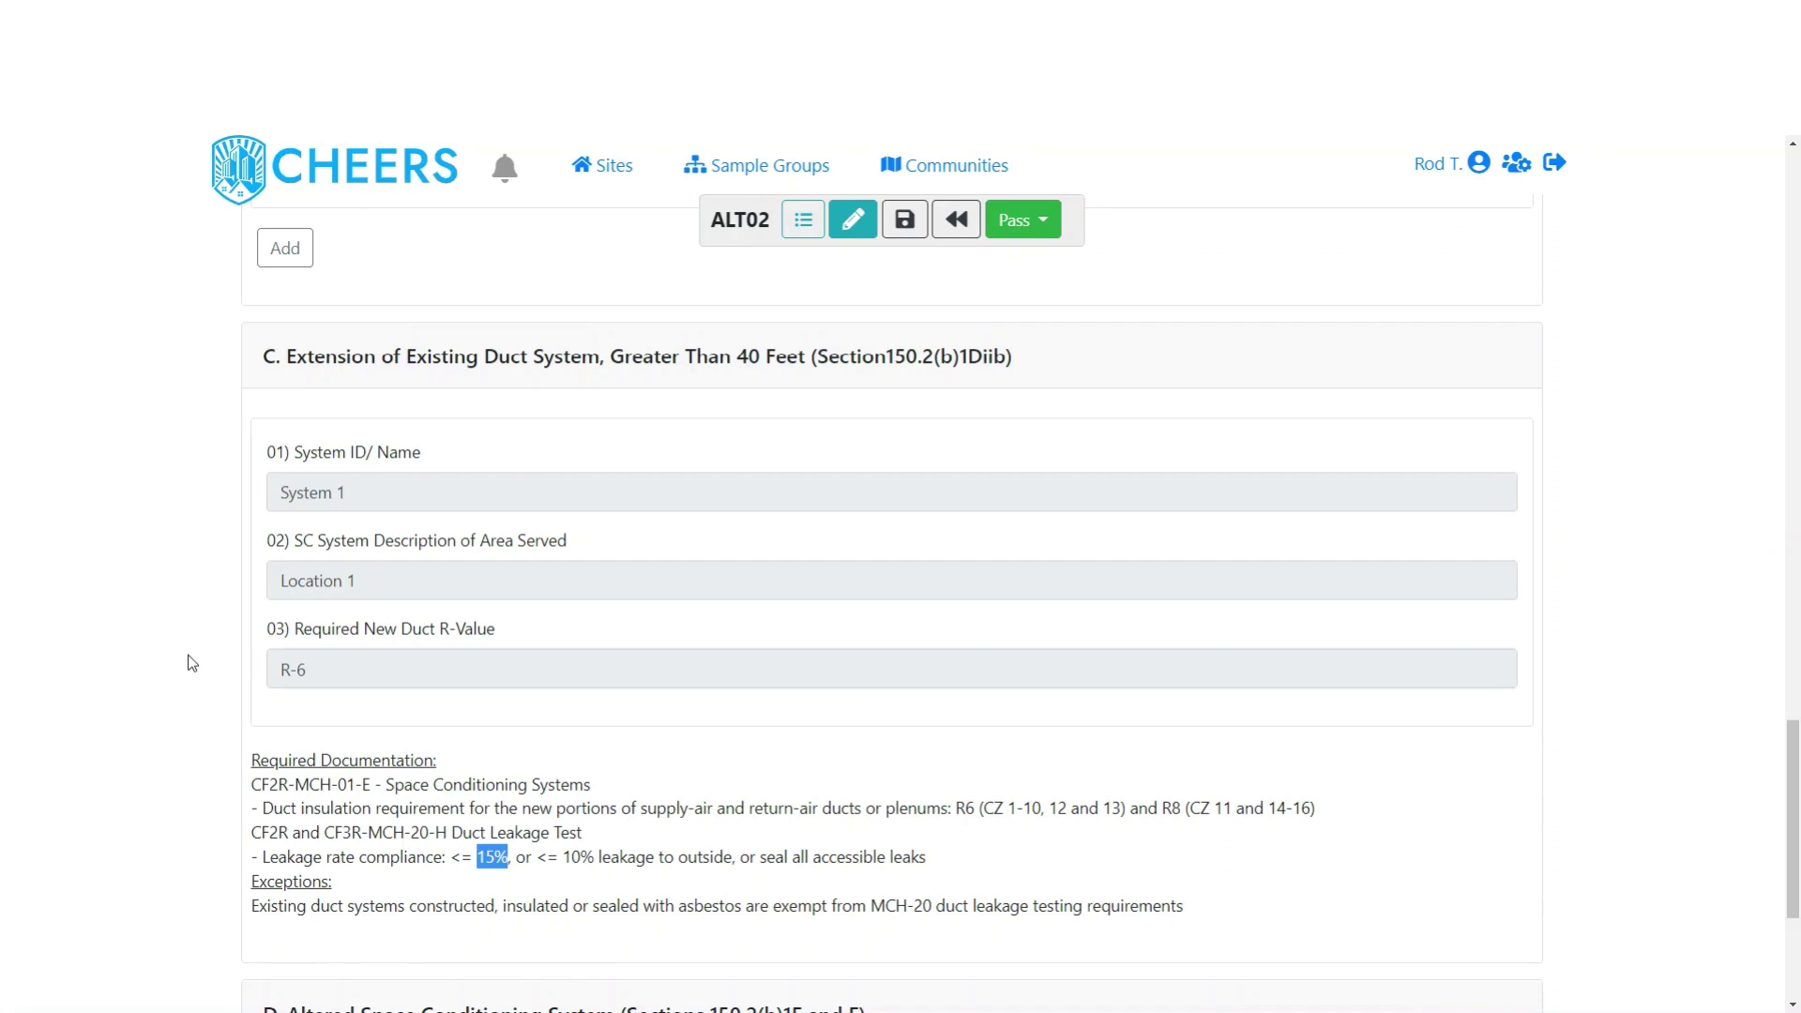
{"action": "scroll", "coordinate": [191, 663], "scroll_direction": "up", "scroll_amount": 8}
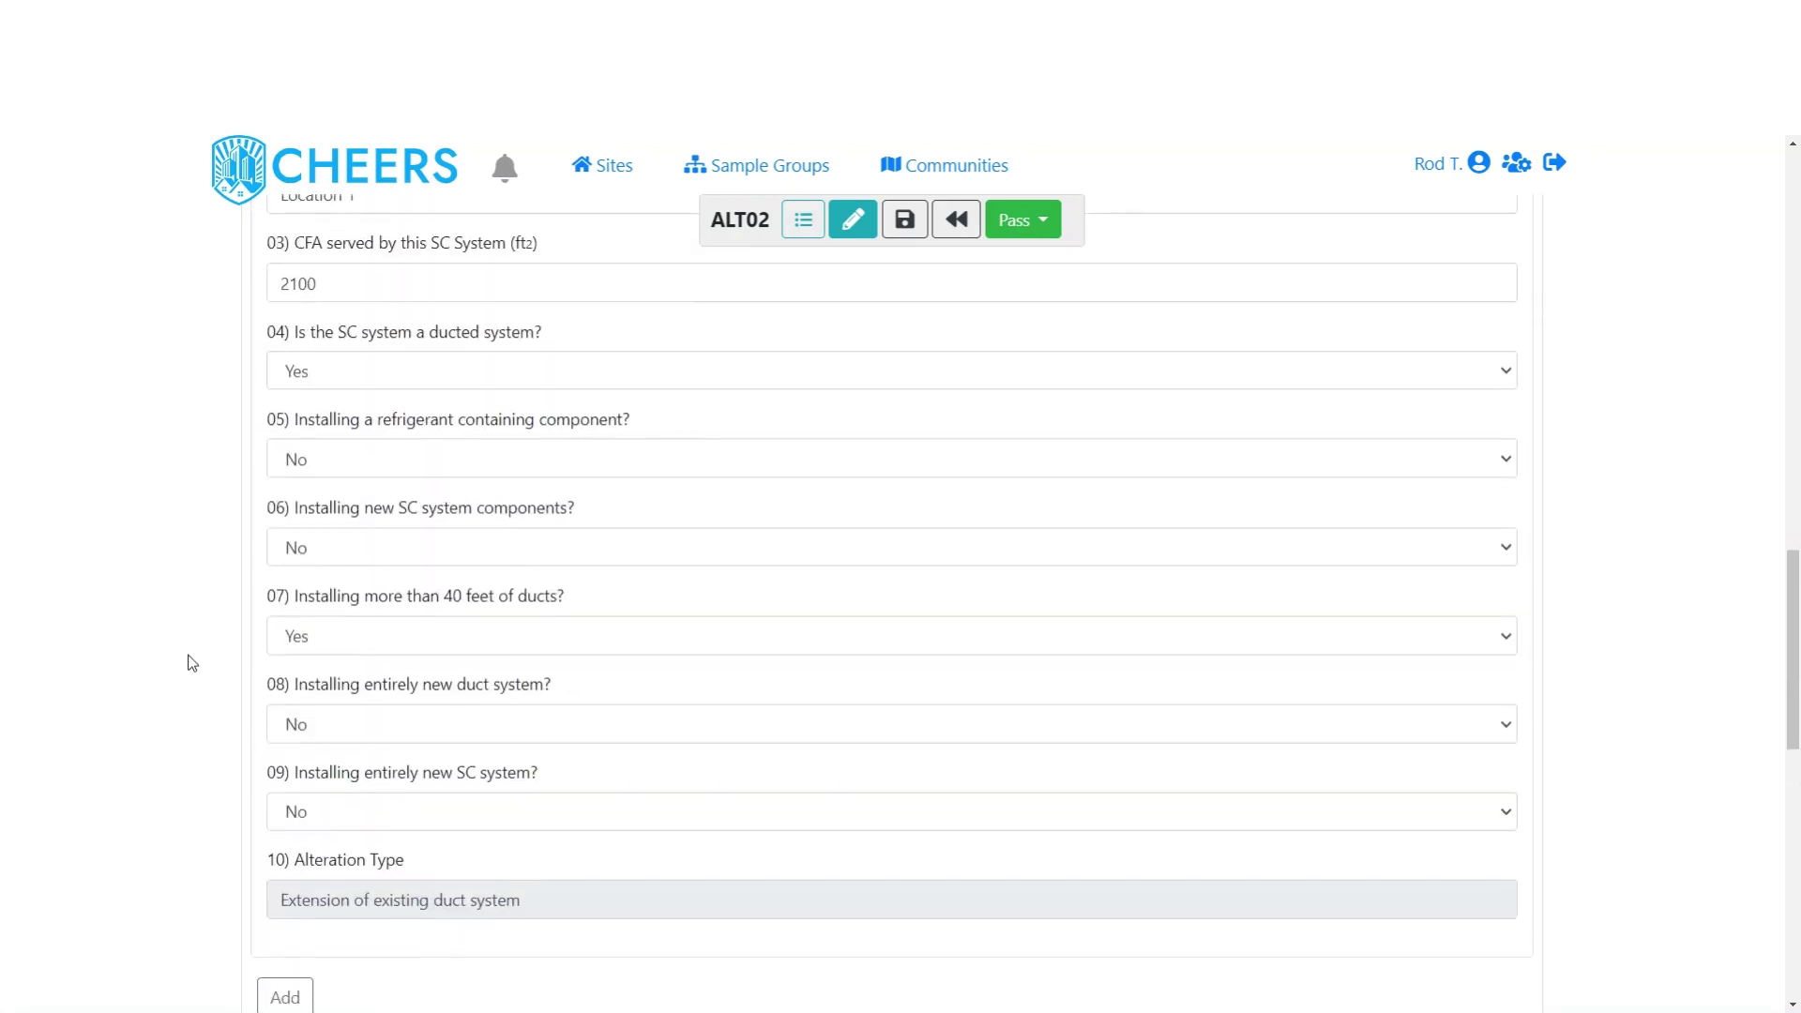
{"action": "scroll", "coordinate": [191, 663], "scroll_direction": "up", "scroll_amount": 1}
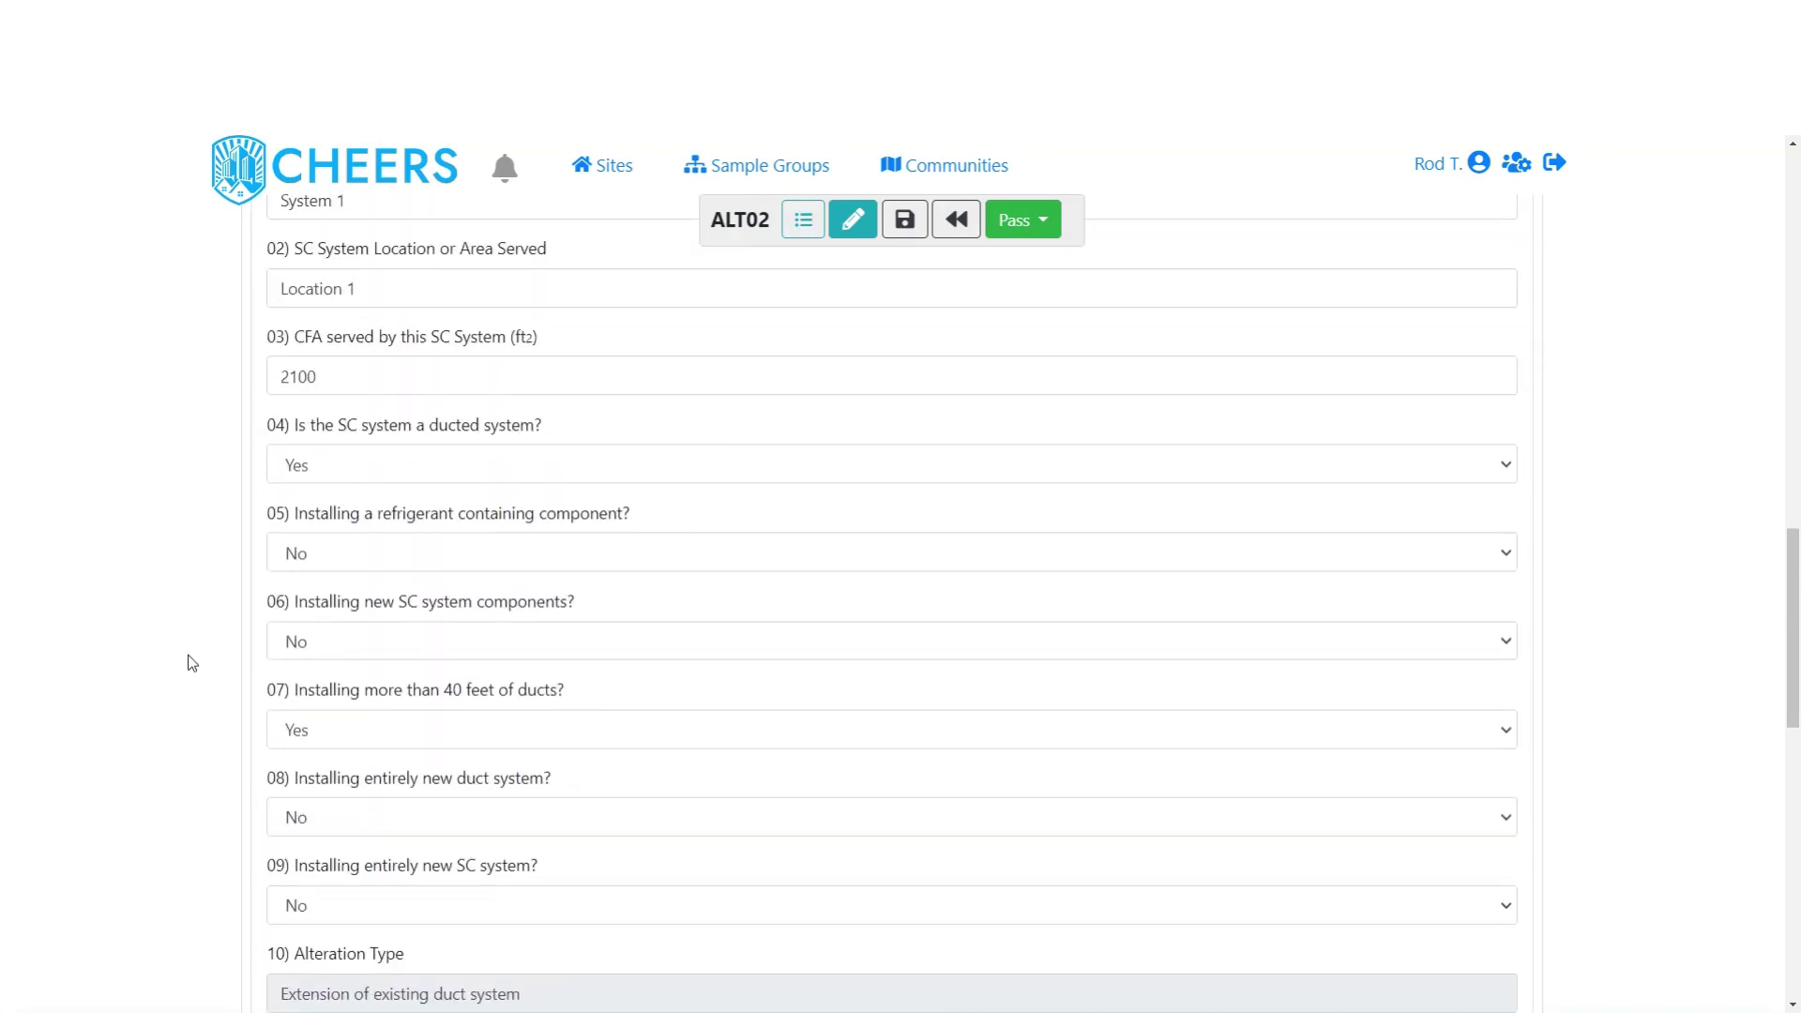
{"action": "scroll", "coordinate": [192, 663], "scroll_direction": "down", "scroll_amount": 1}
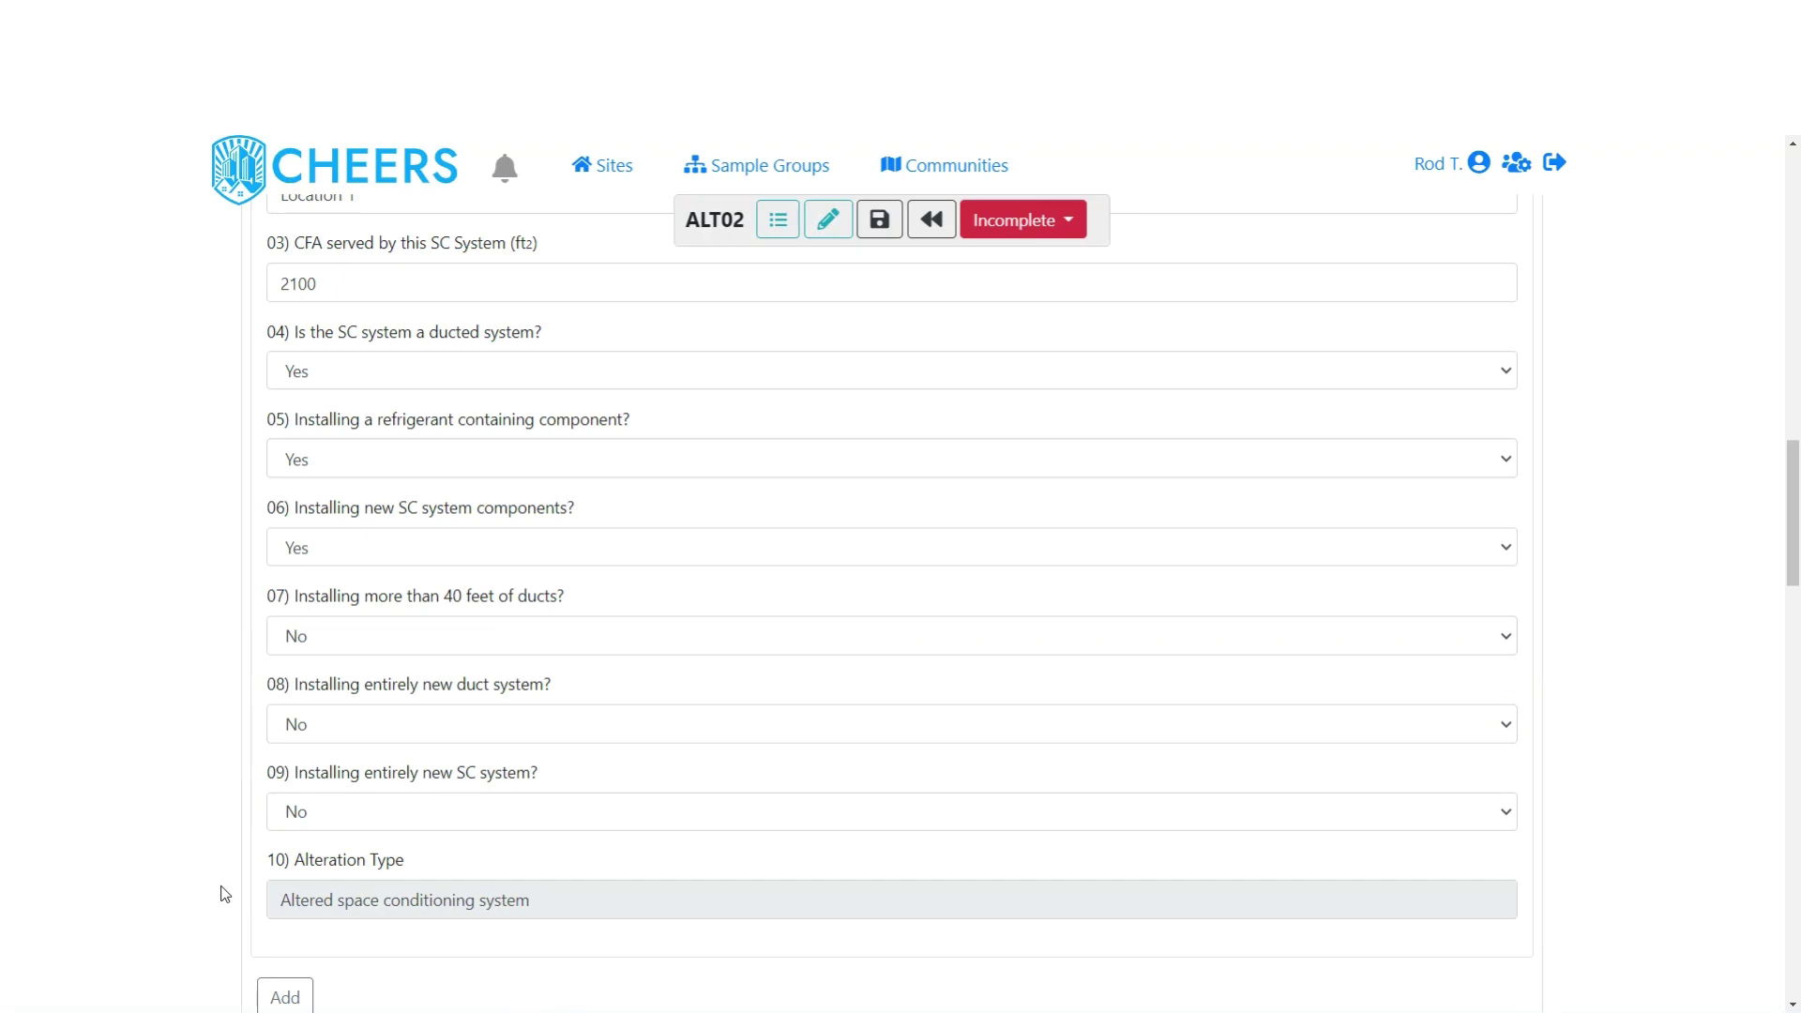
Step: Examine section D, Altered Space Conditioning System, and review the available heating system types while keeping Central gas furnace
{"action": "scroll", "coordinate": [225, 894], "scroll_direction": "down", "scroll_amount": 8}
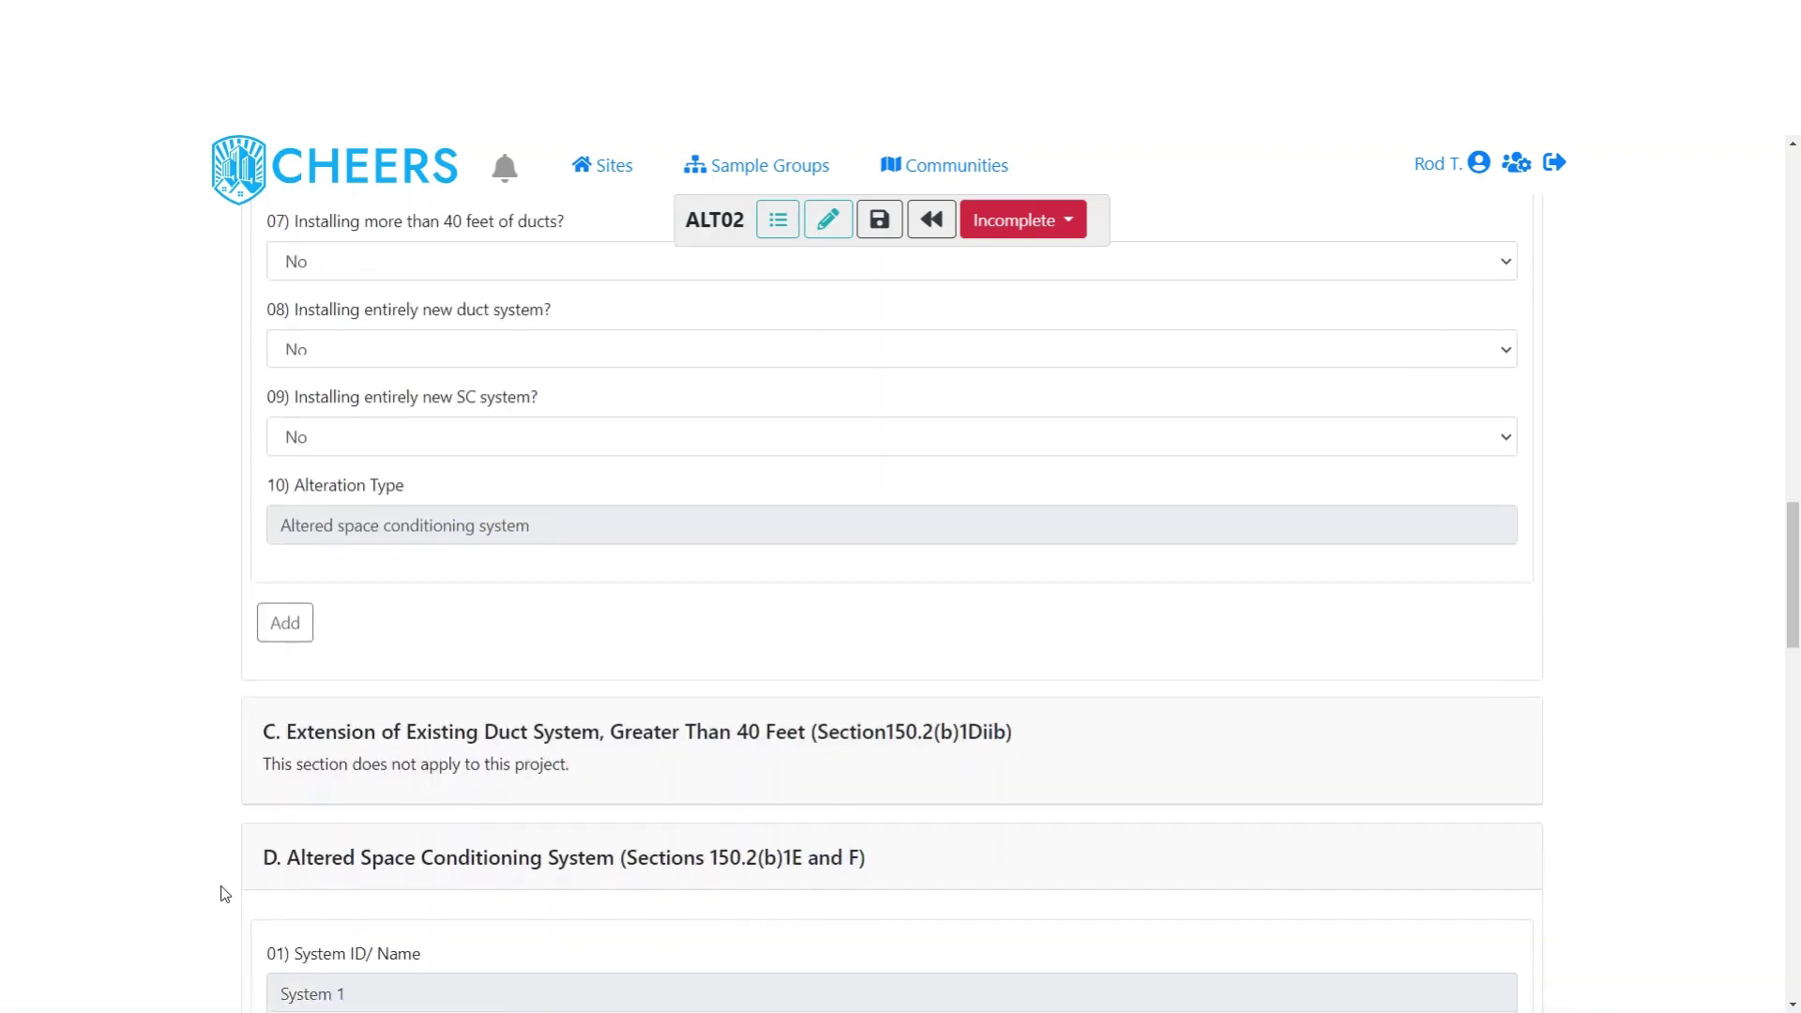
{"action": "scroll", "coordinate": [225, 894], "scroll_direction": "down", "scroll_amount": 1}
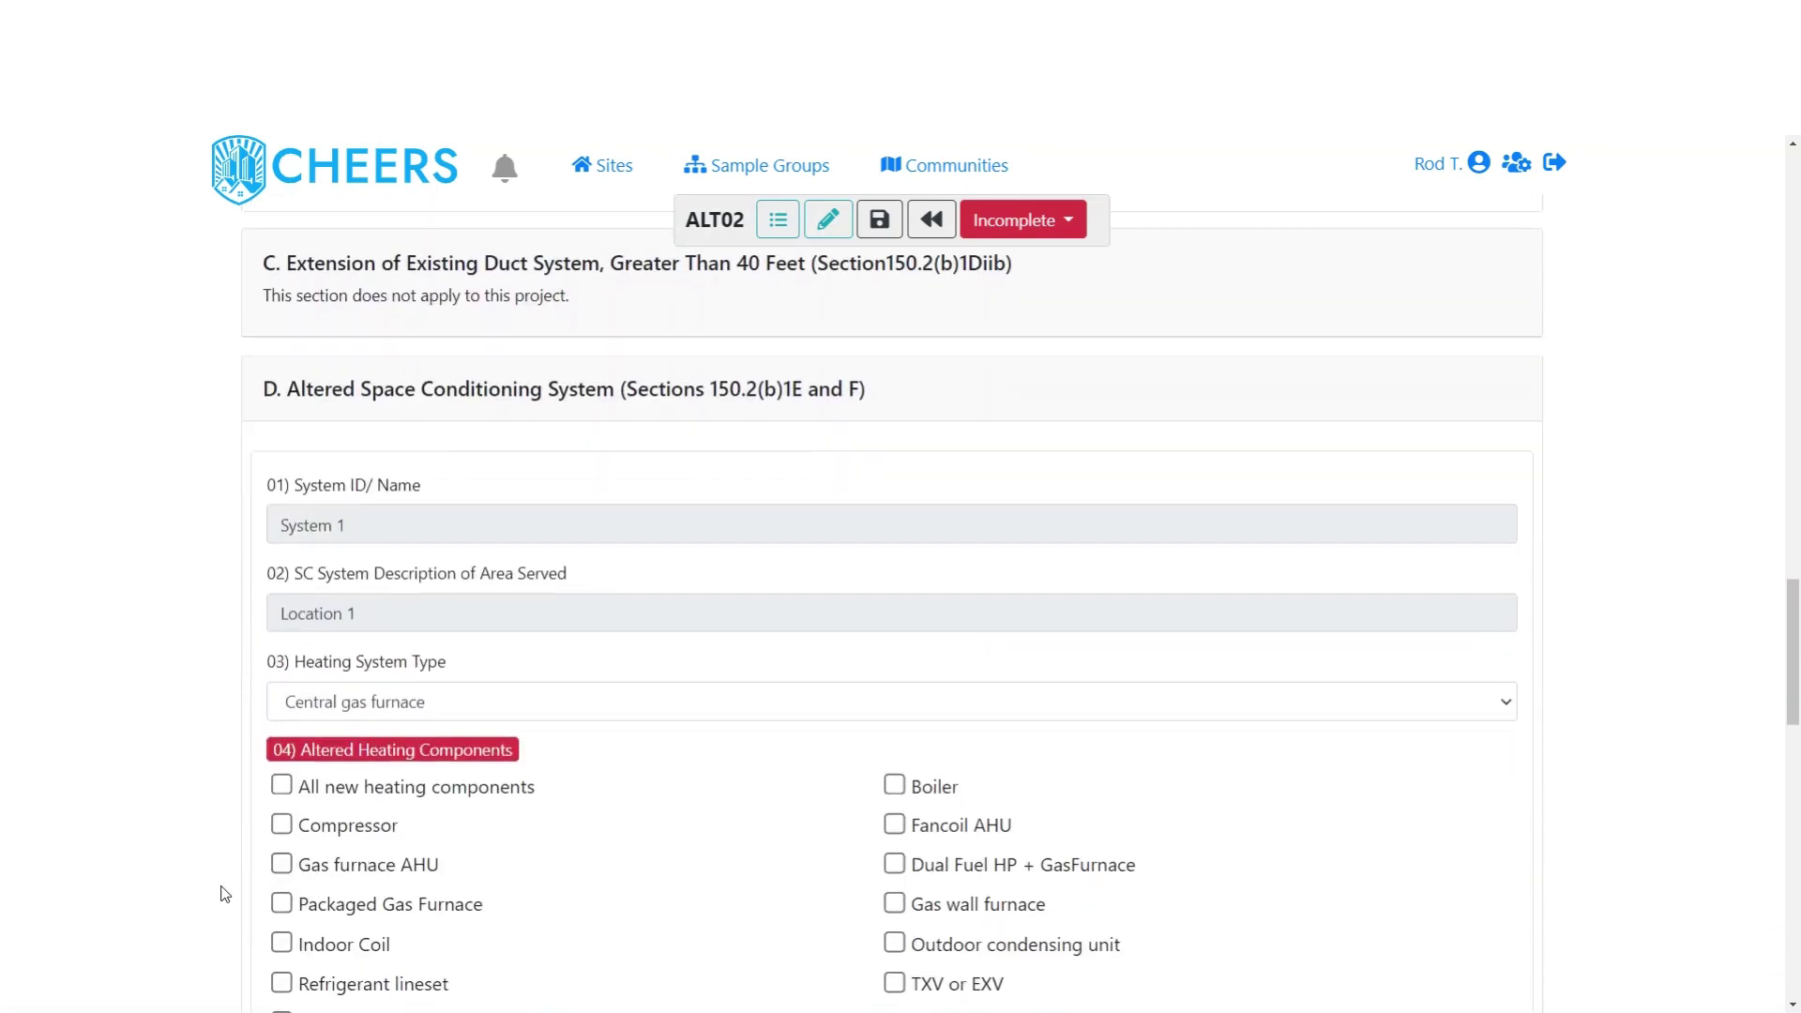
{"action": "scroll", "coordinate": [225, 894], "scroll_direction": "down", "scroll_amount": 1}
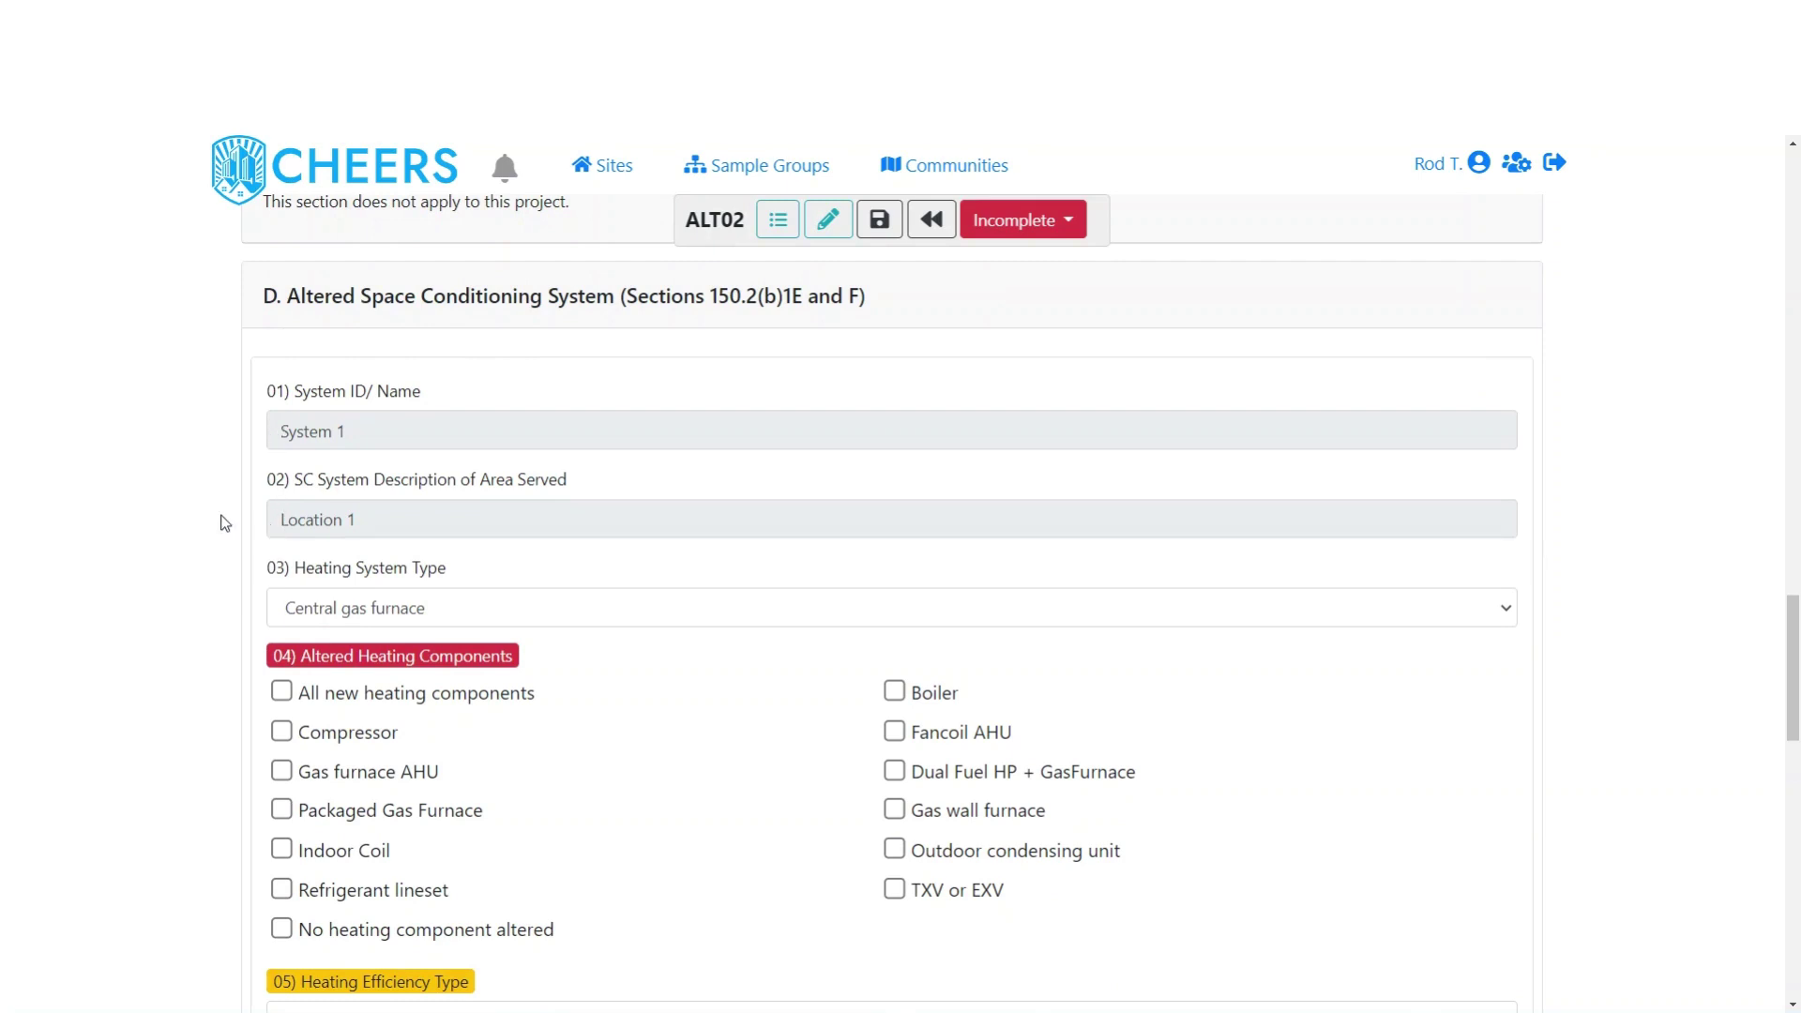
{"action": "scroll", "coordinate": [225, 522], "scroll_direction": "down", "scroll_amount": 2}
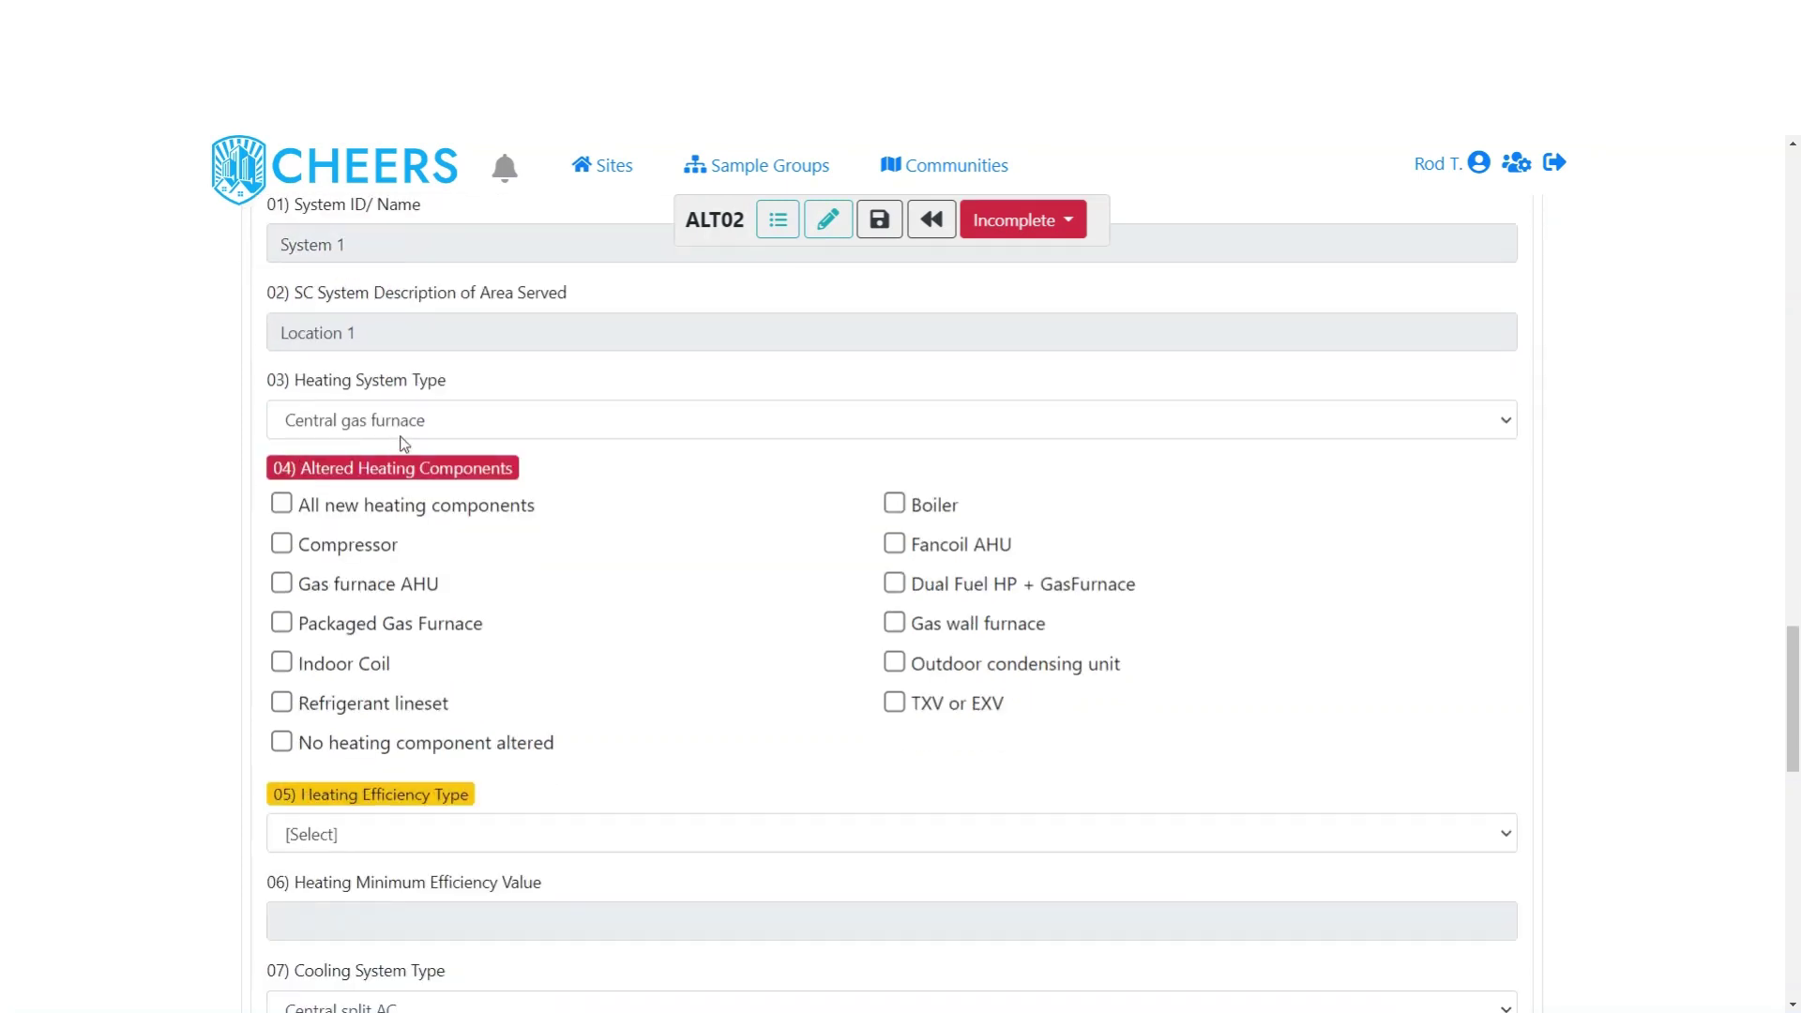
{"action": "left_click", "coordinate": [463, 426]}
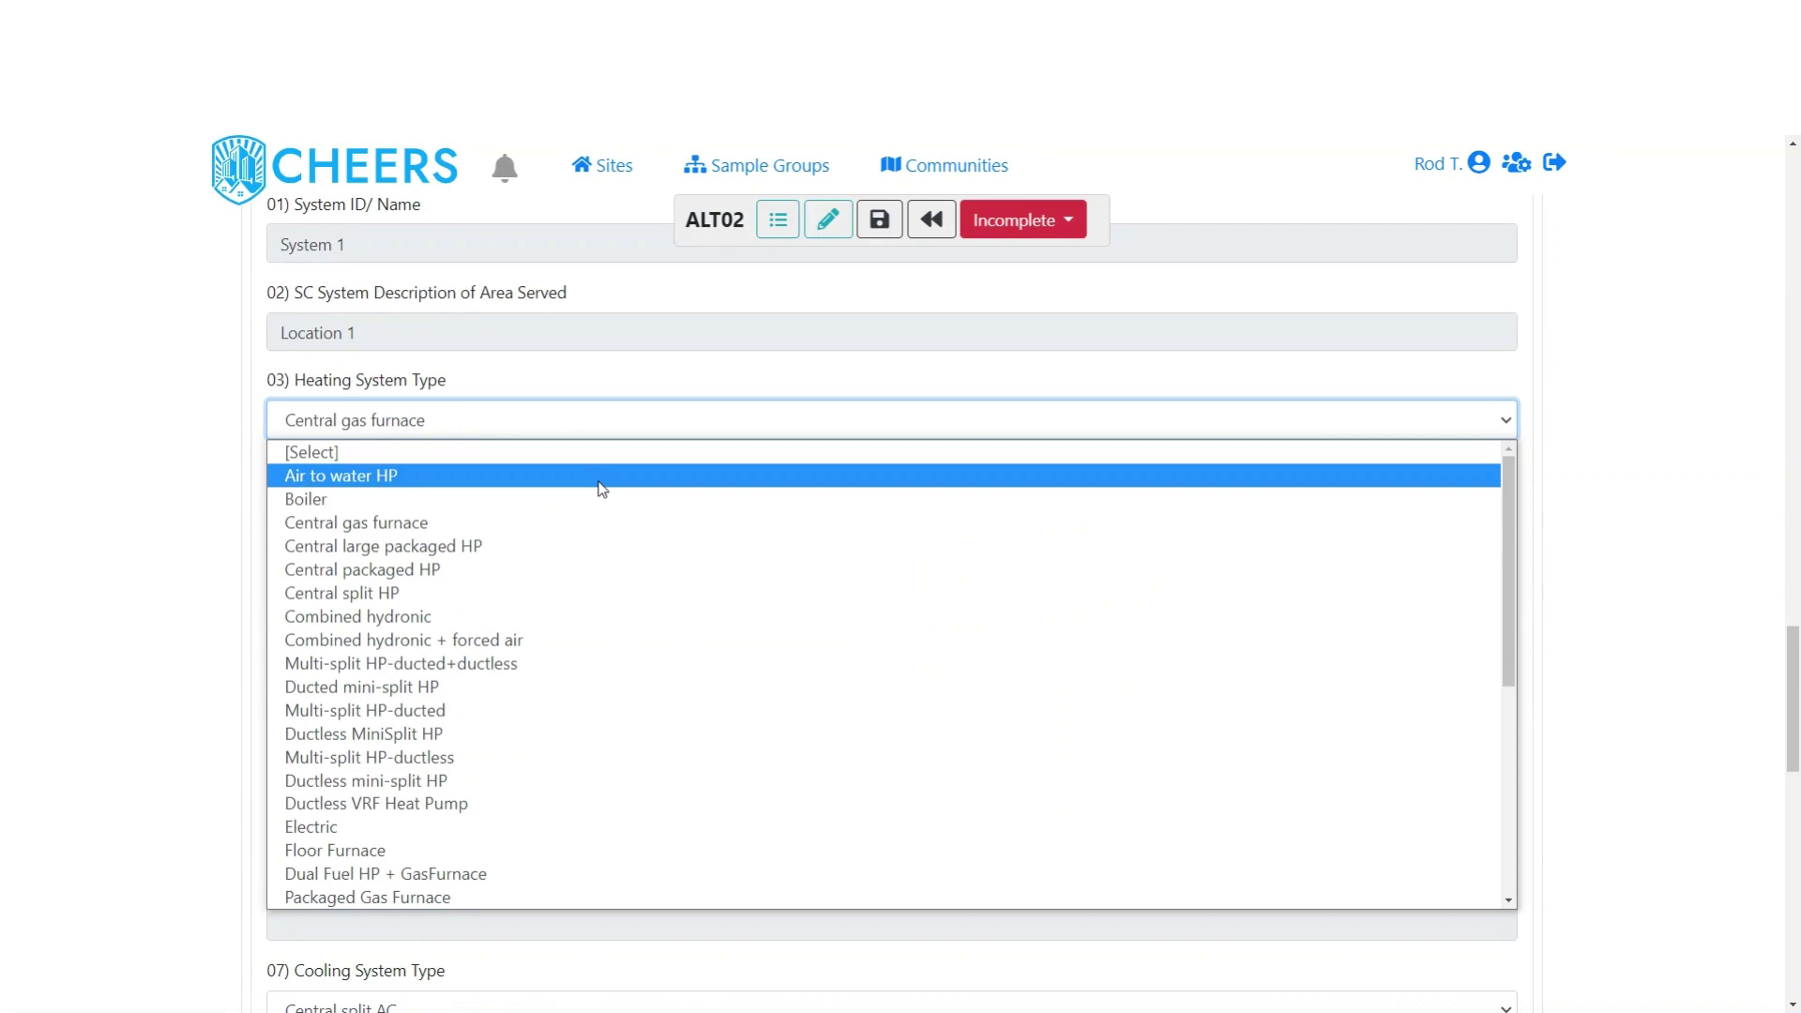
{"action": "scroll", "coordinate": [602, 488], "scroll_direction": "down", "scroll_amount": 2}
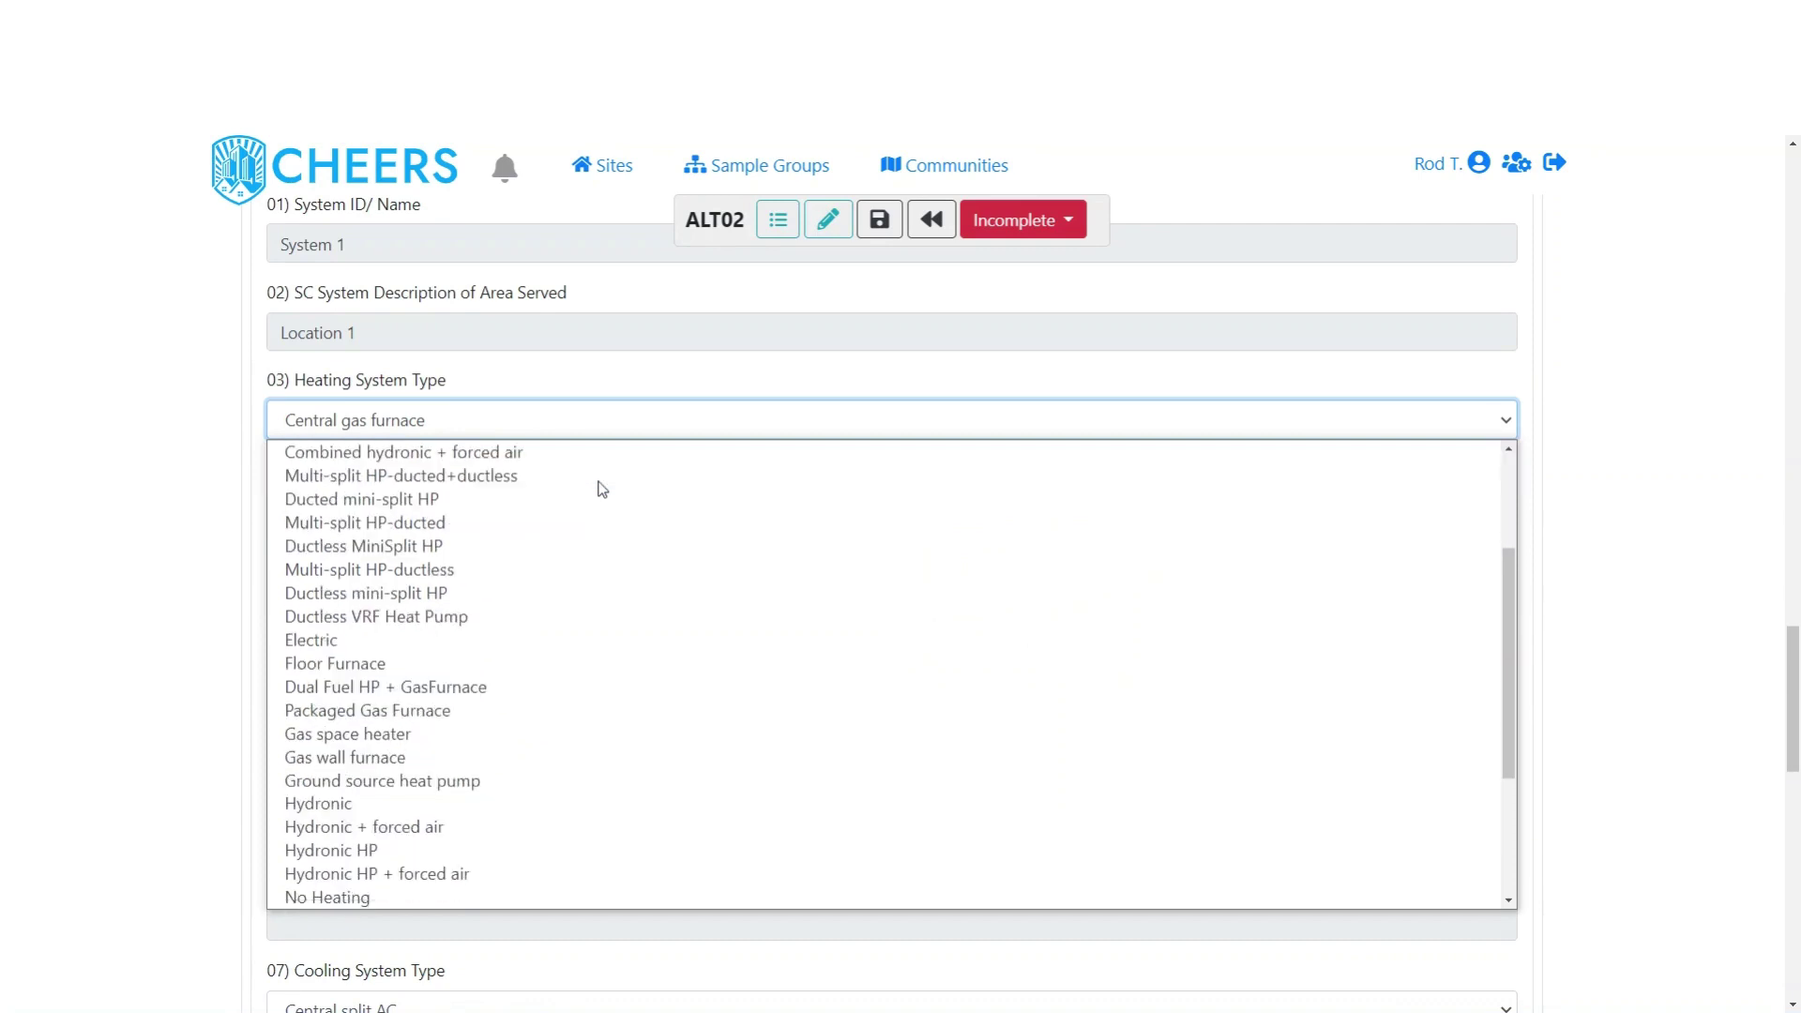
{"action": "scroll", "coordinate": [602, 489], "scroll_direction": "down", "scroll_amount": 2}
{"action": "scroll", "coordinate": [602, 489], "scroll_direction": "down", "scroll_amount": 1}
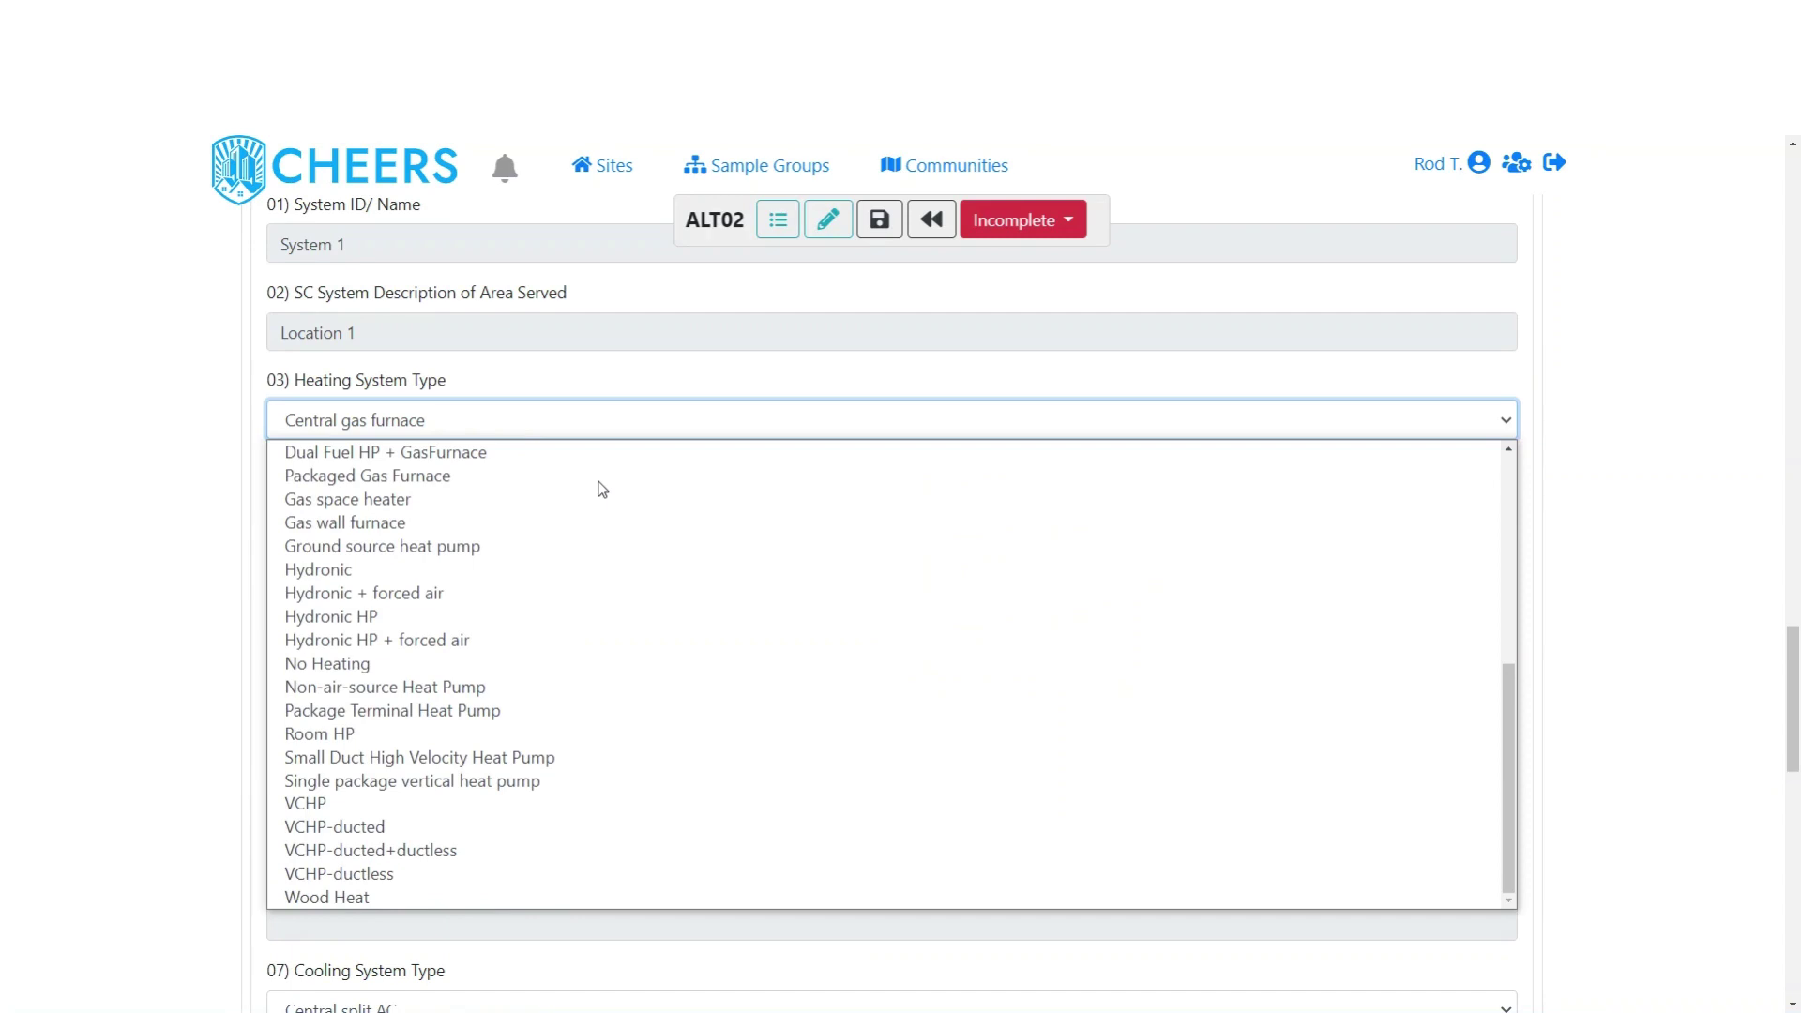
{"action": "scroll", "coordinate": [601, 489], "scroll_direction": "up", "scroll_amount": 5}
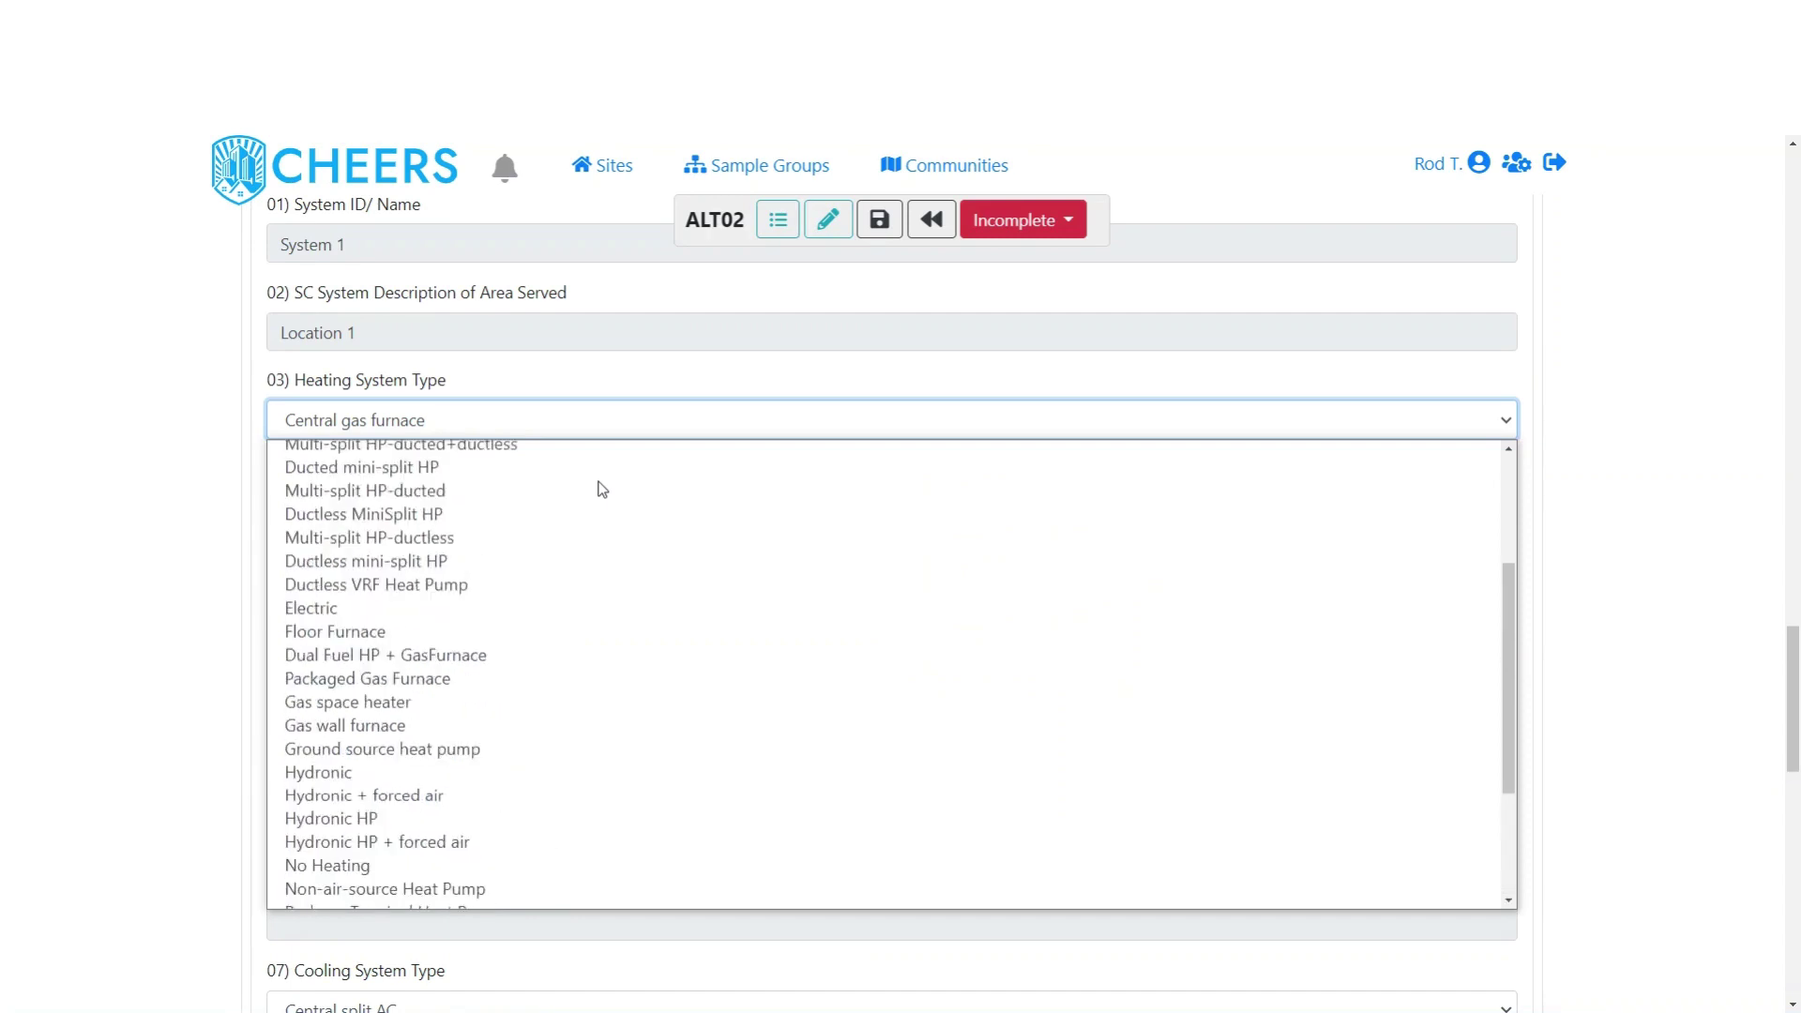
{"action": "left_click", "coordinate": [176, 472]}
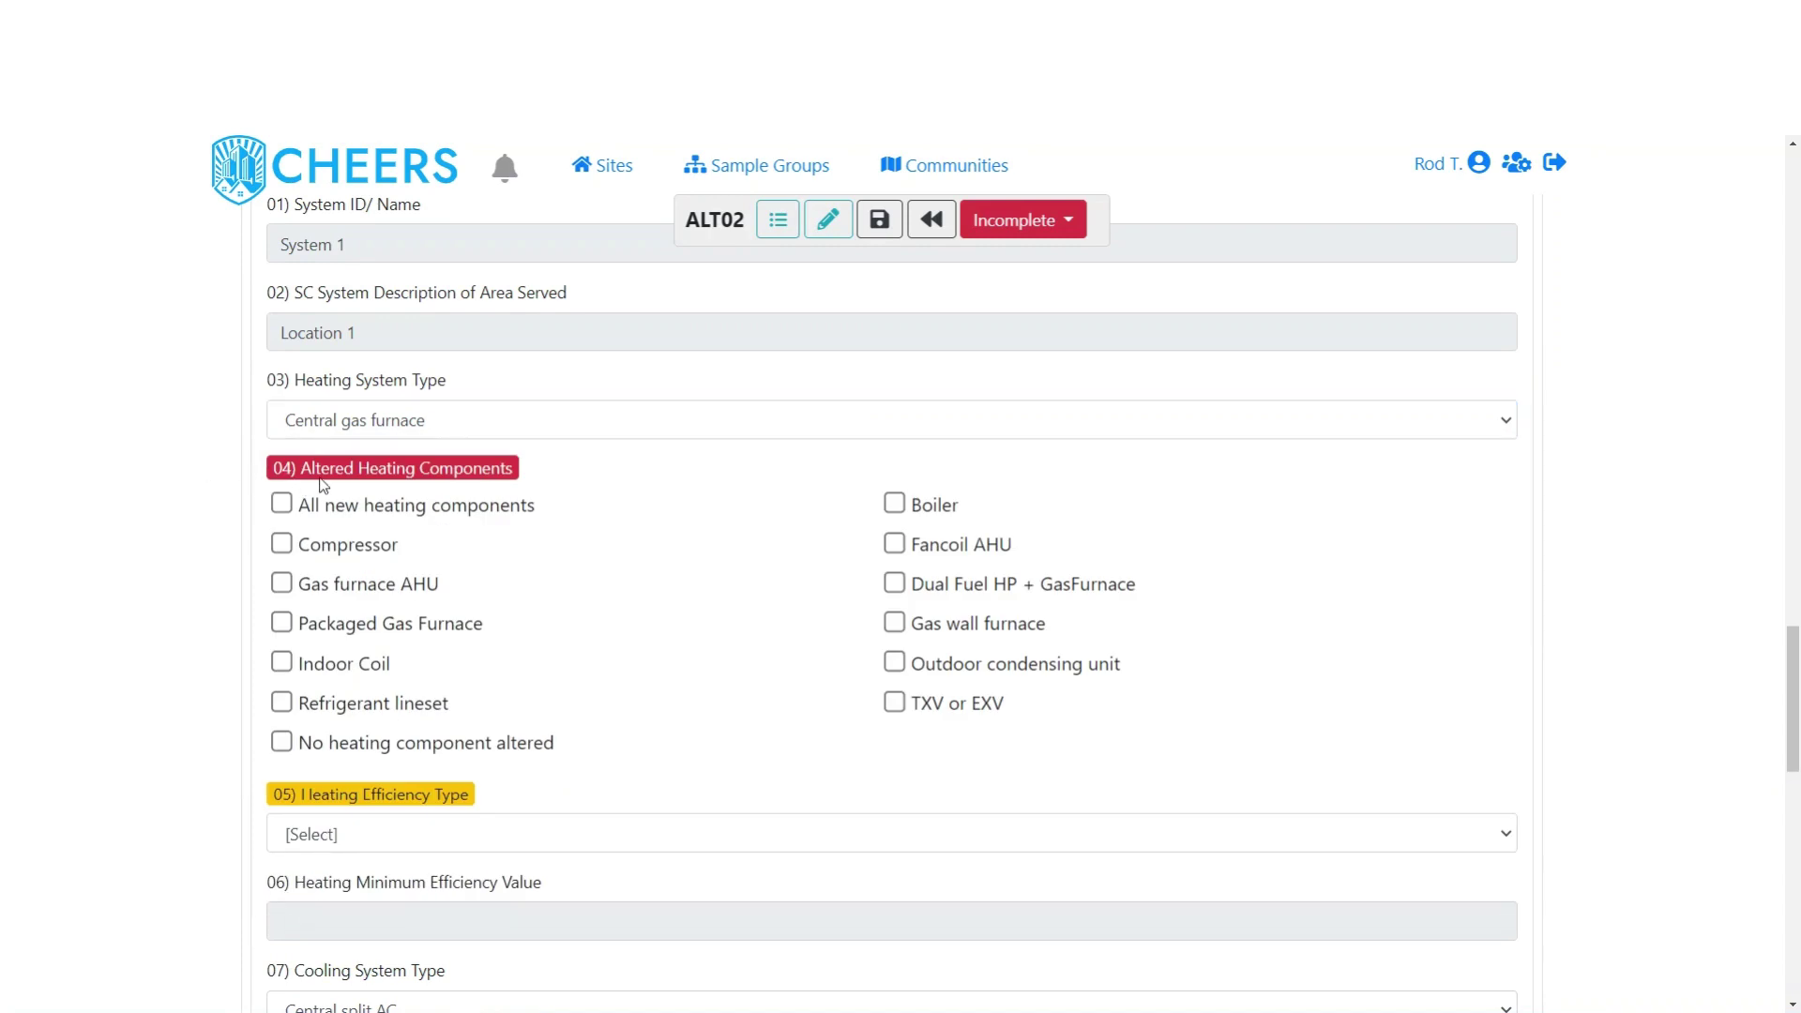
Step: Review section D's altered heating components and set the heating efficiency type to AFUE
{"action": "mouse_move", "coordinate": [322, 486]}
{"action": "scroll", "coordinate": [213, 747], "scroll_direction": "down", "scroll_amount": 2}
{"action": "scroll", "coordinate": [213, 747], "scroll_direction": "down", "scroll_amount": 1}
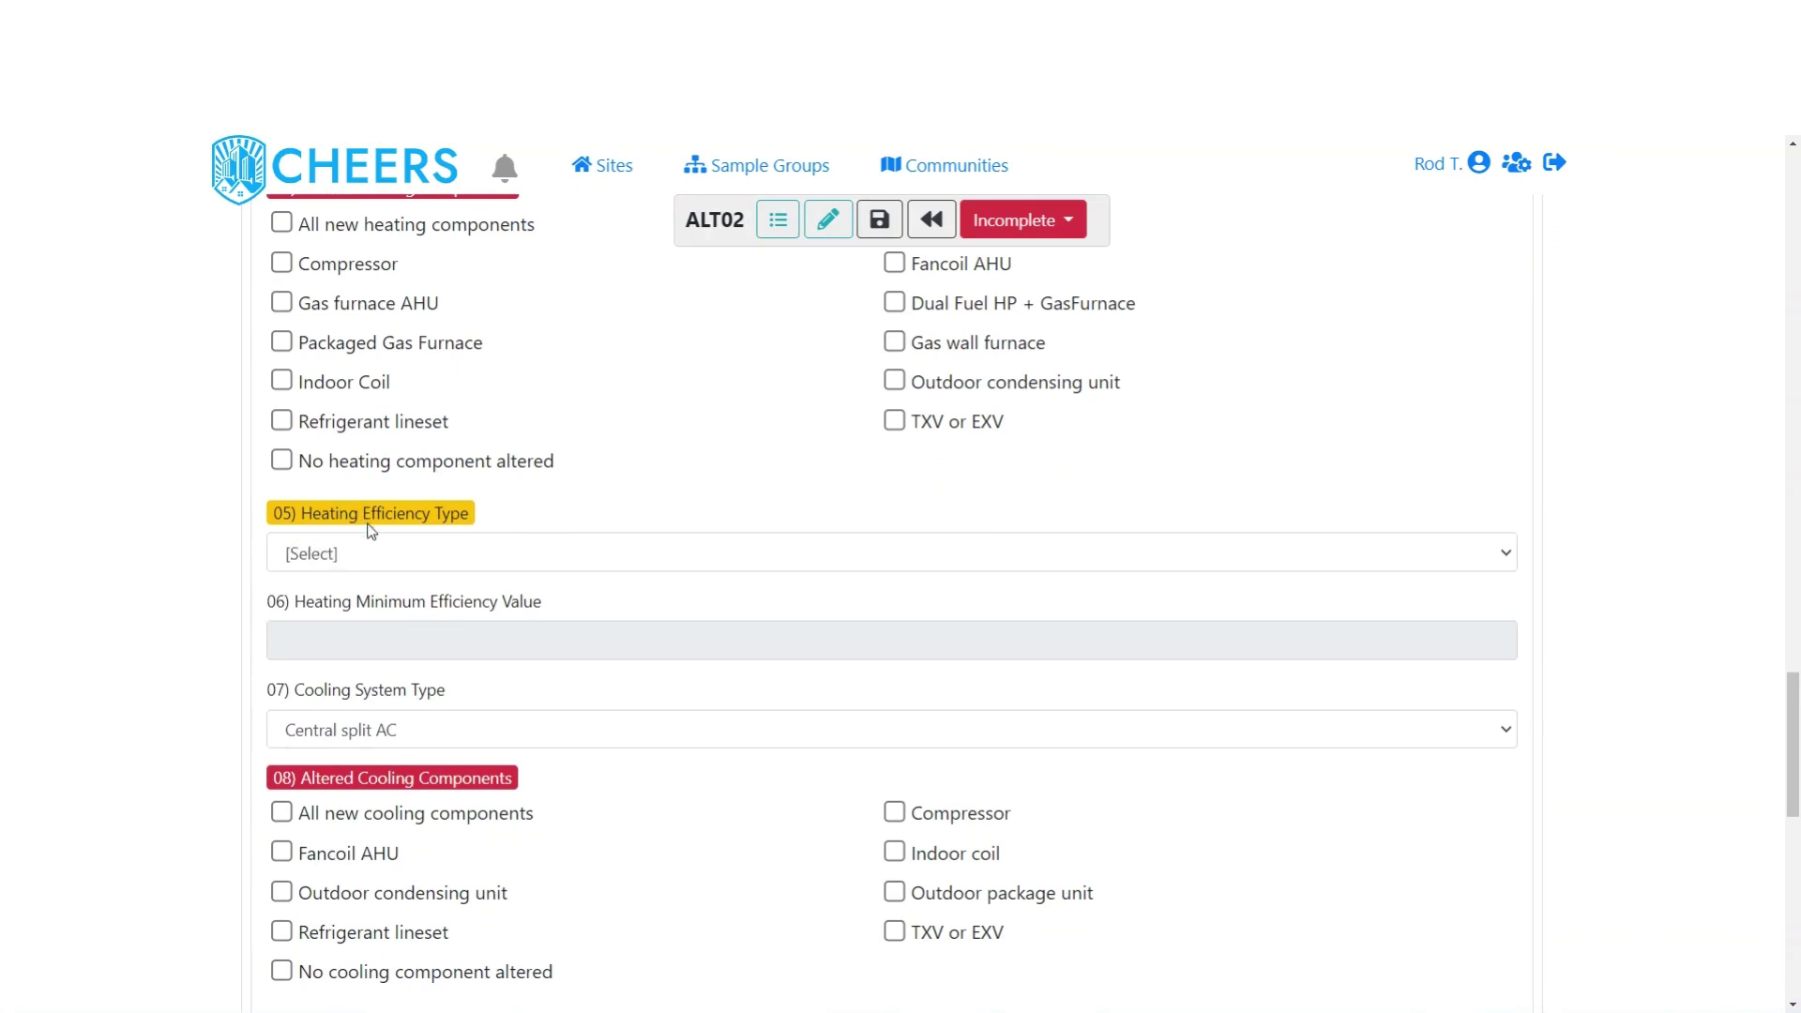
{"action": "left_click", "coordinate": [368, 554]}
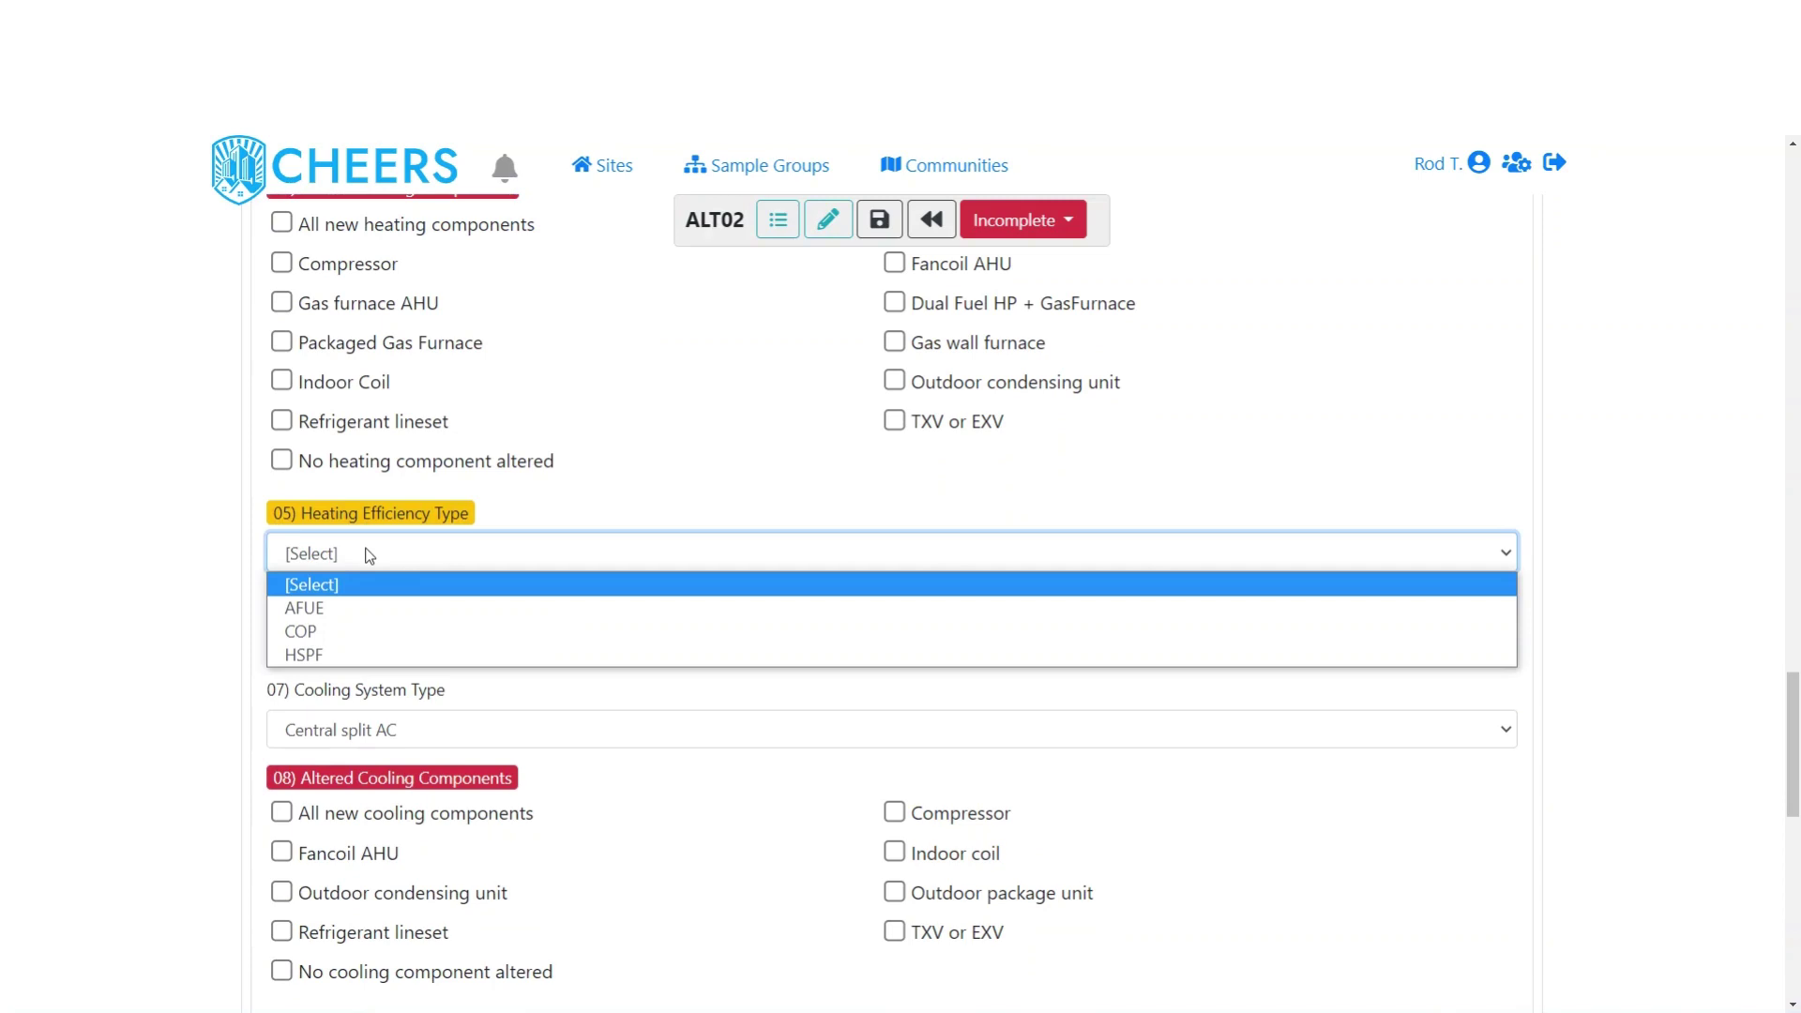
{"action": "left_click", "coordinate": [375, 608]}
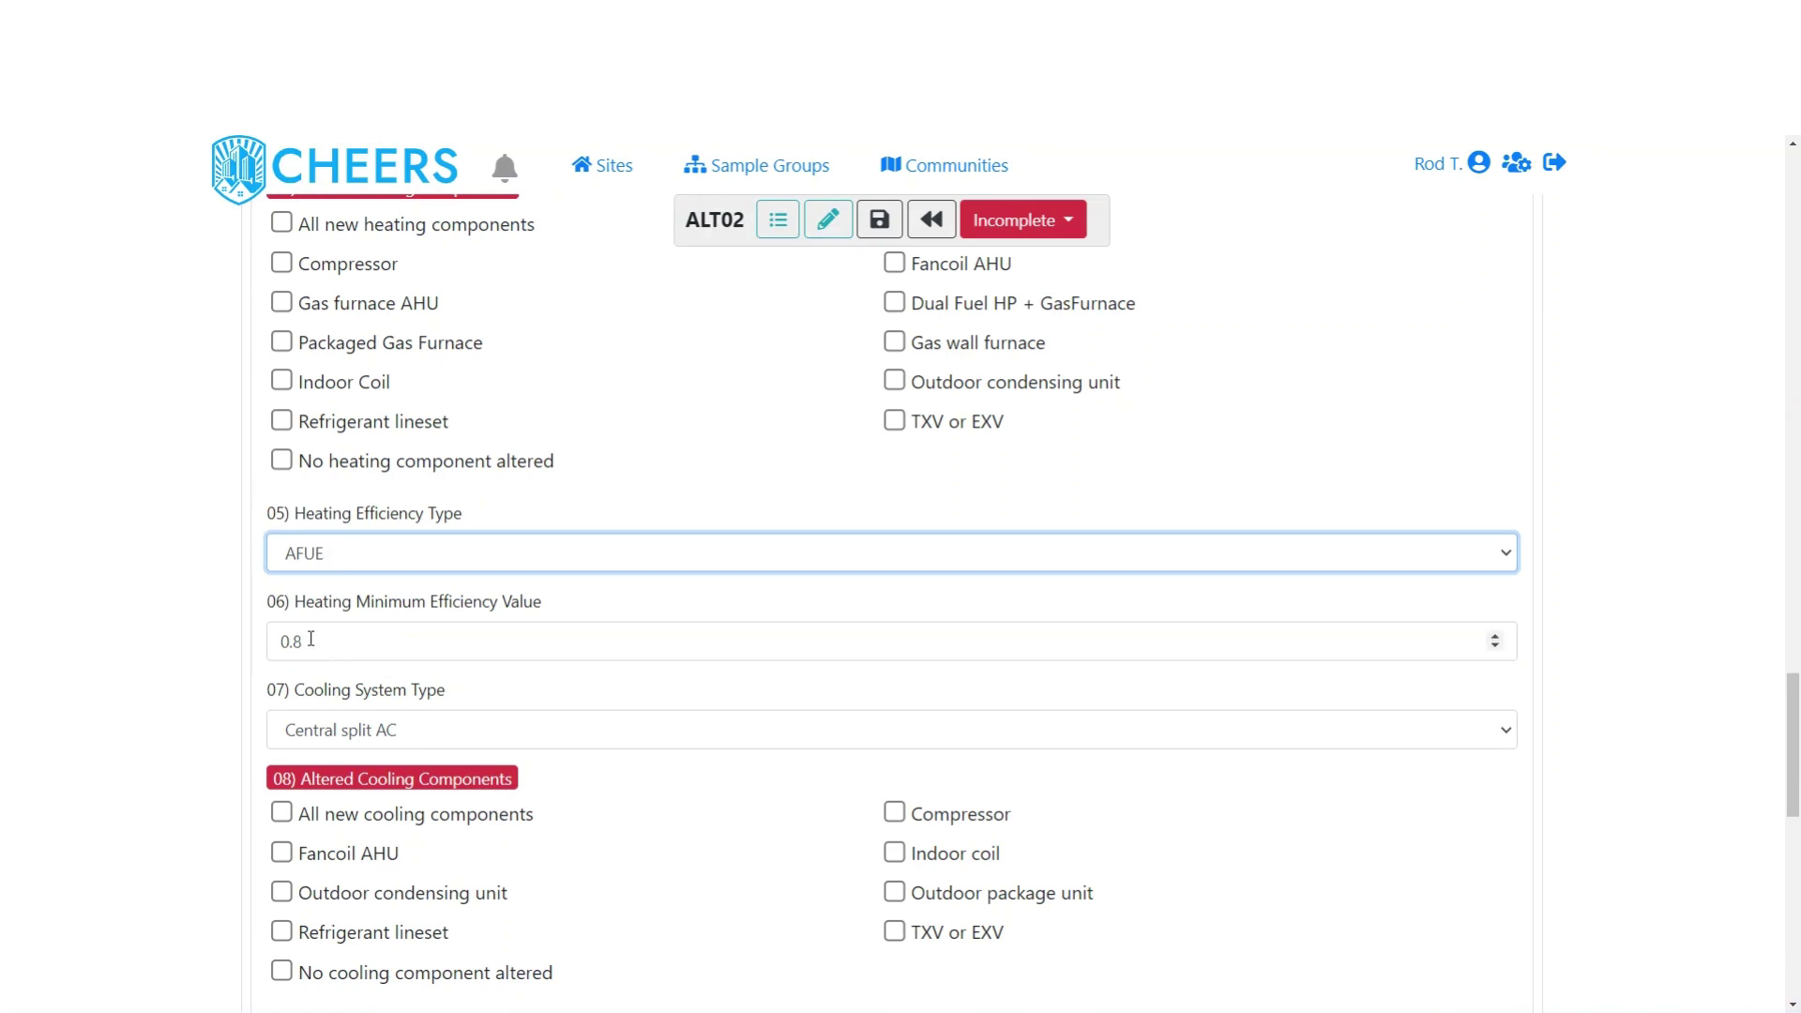
Step: Review section D's cooling system type and cooling efficiency type options, keeping Central split AC and SEER
{"action": "scroll", "coordinate": [217, 643], "scroll_direction": "down", "scroll_amount": 2}
{"action": "scroll", "coordinate": [220, 645], "scroll_direction": "down", "scroll_amount": 1}
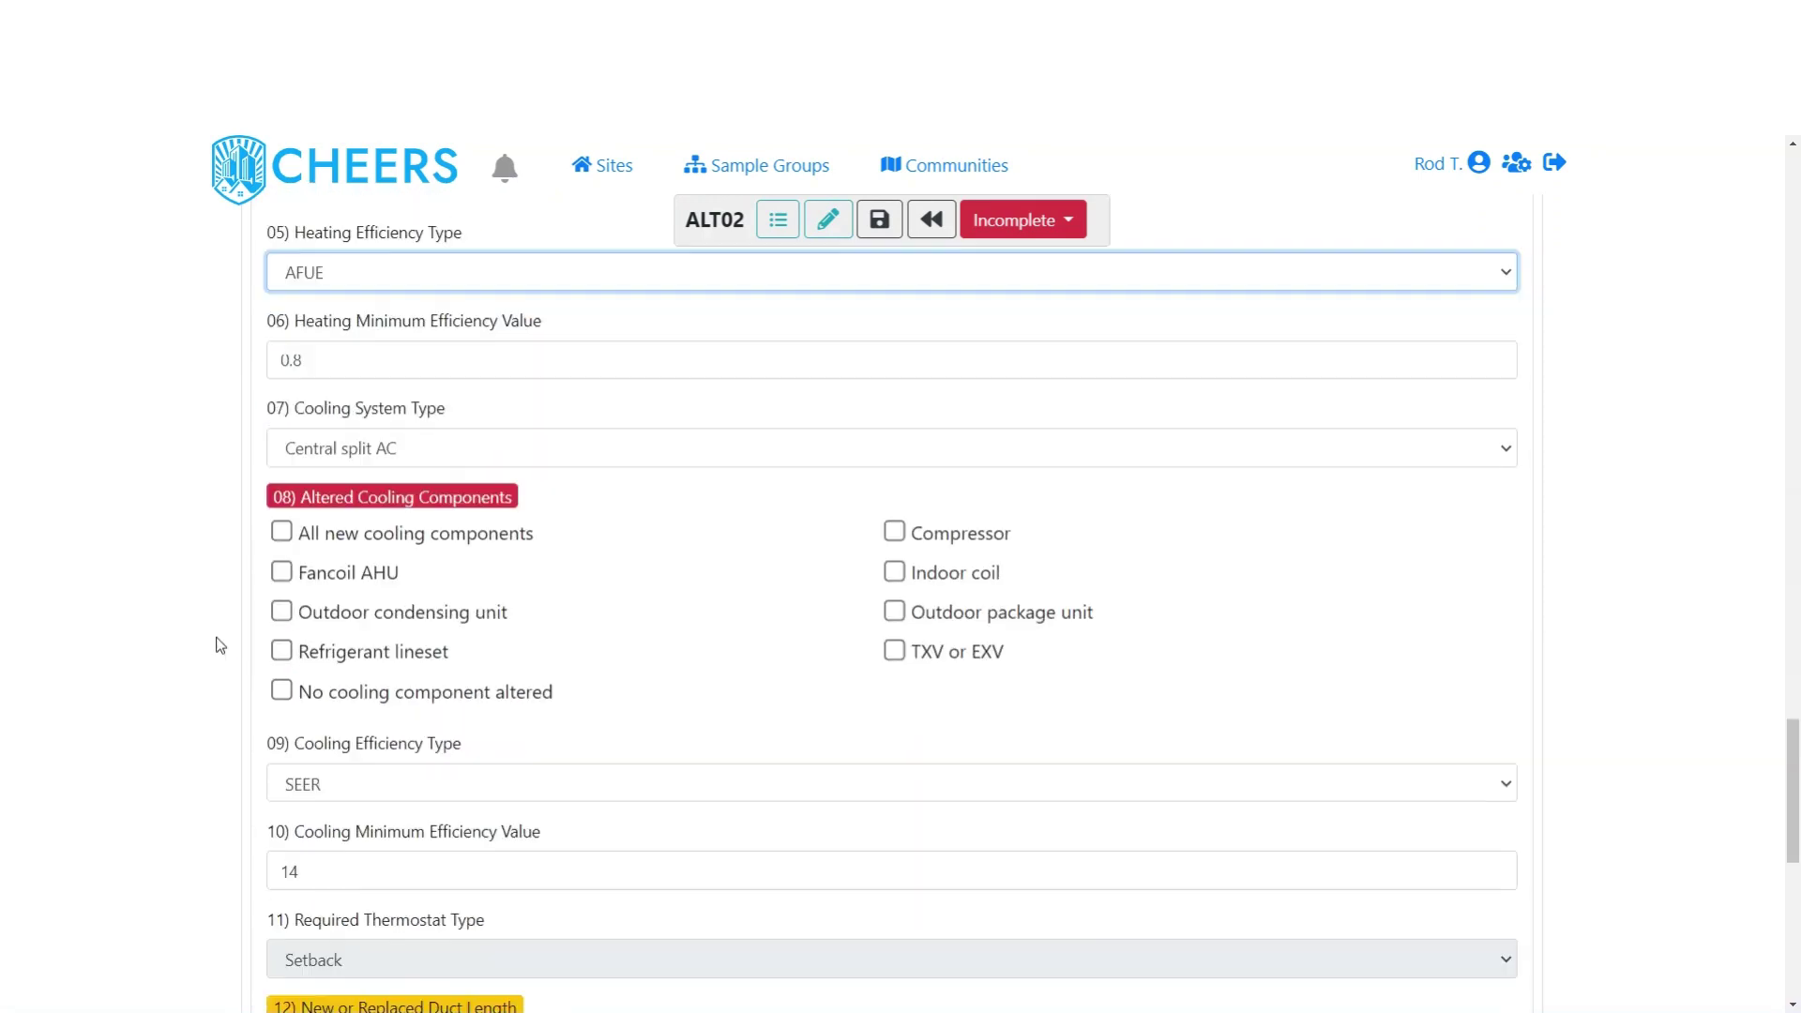
{"action": "left_click", "coordinate": [435, 449]}
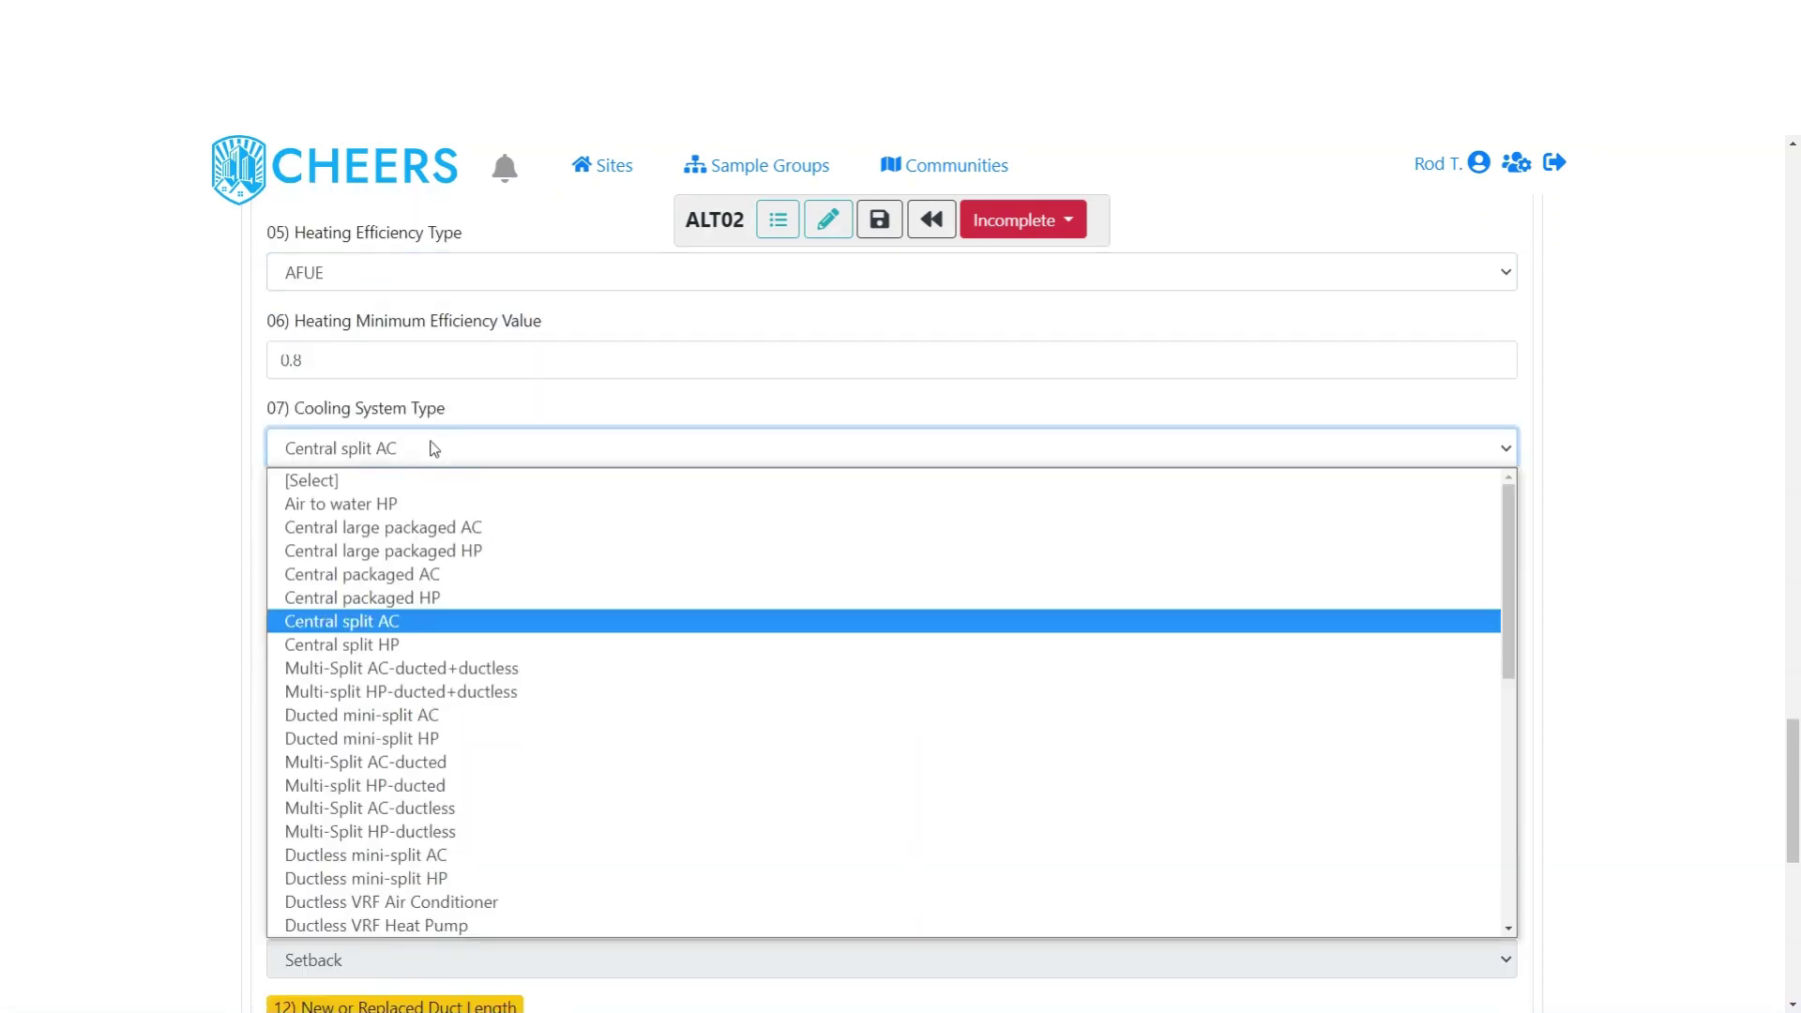
{"action": "scroll", "coordinate": [591, 539], "scroll_direction": "down", "scroll_amount": 6}
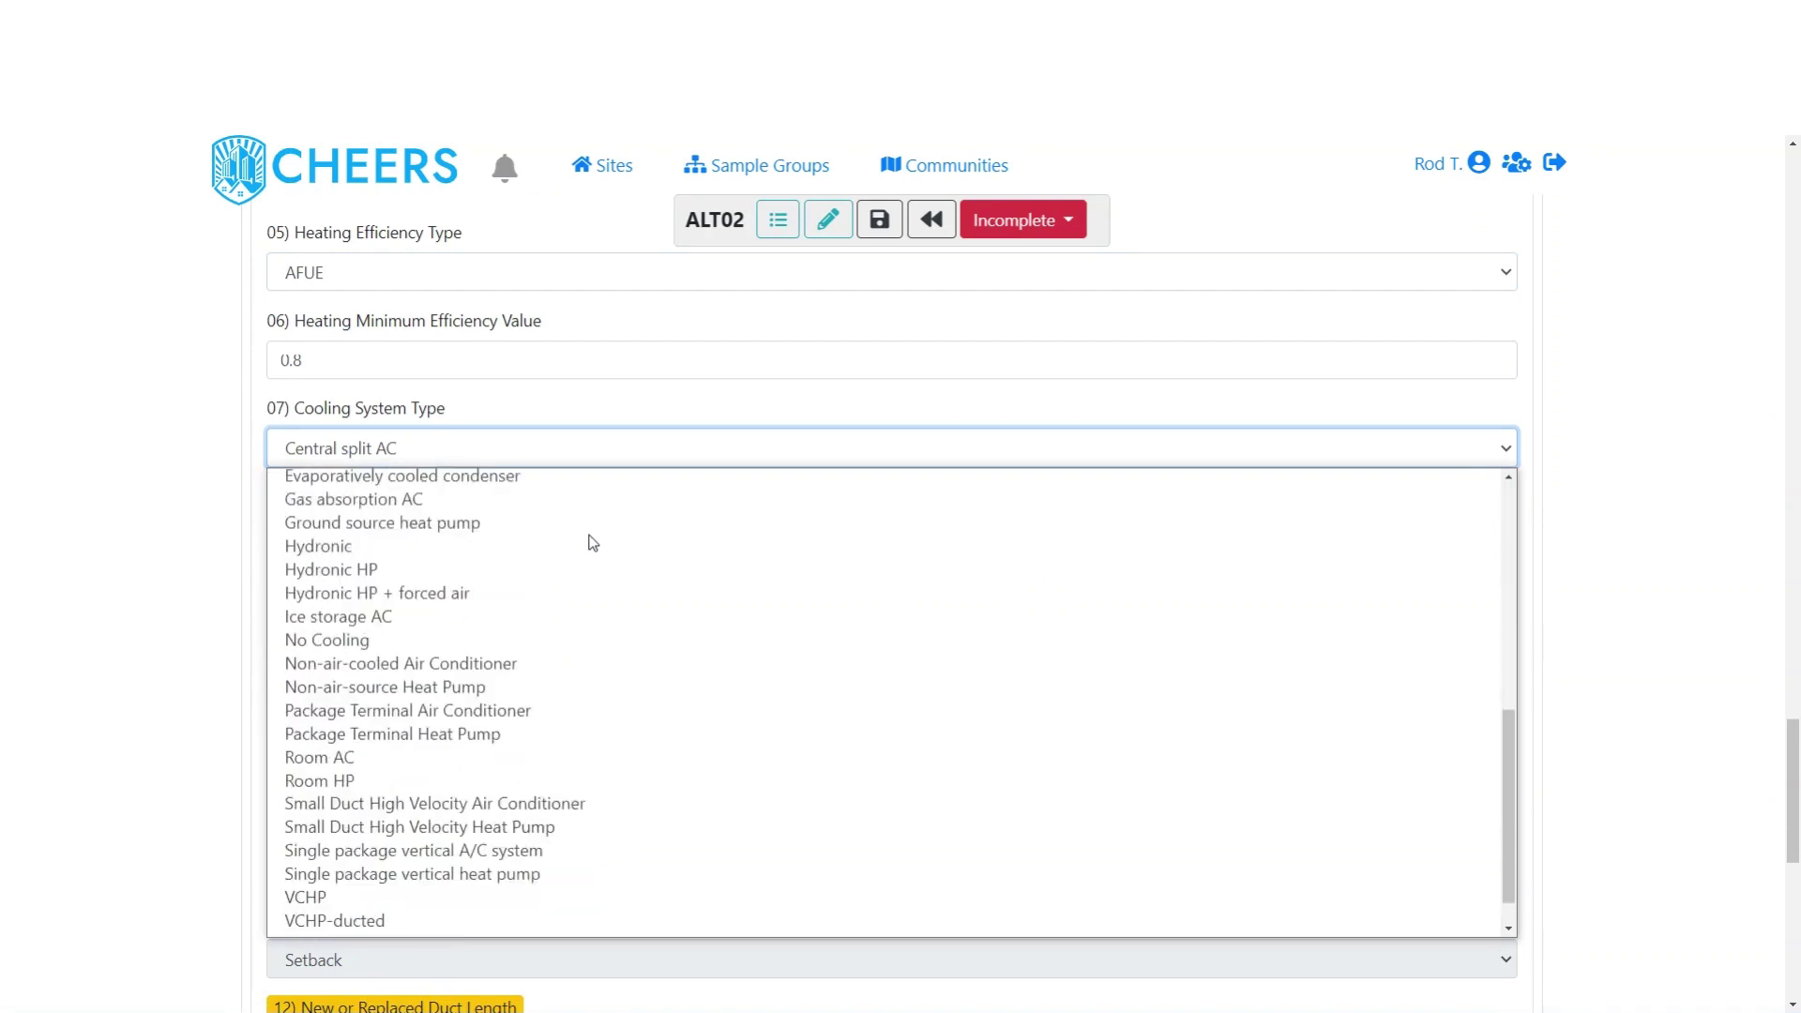
{"action": "scroll", "coordinate": [591, 540], "scroll_direction": "up", "scroll_amount": 7}
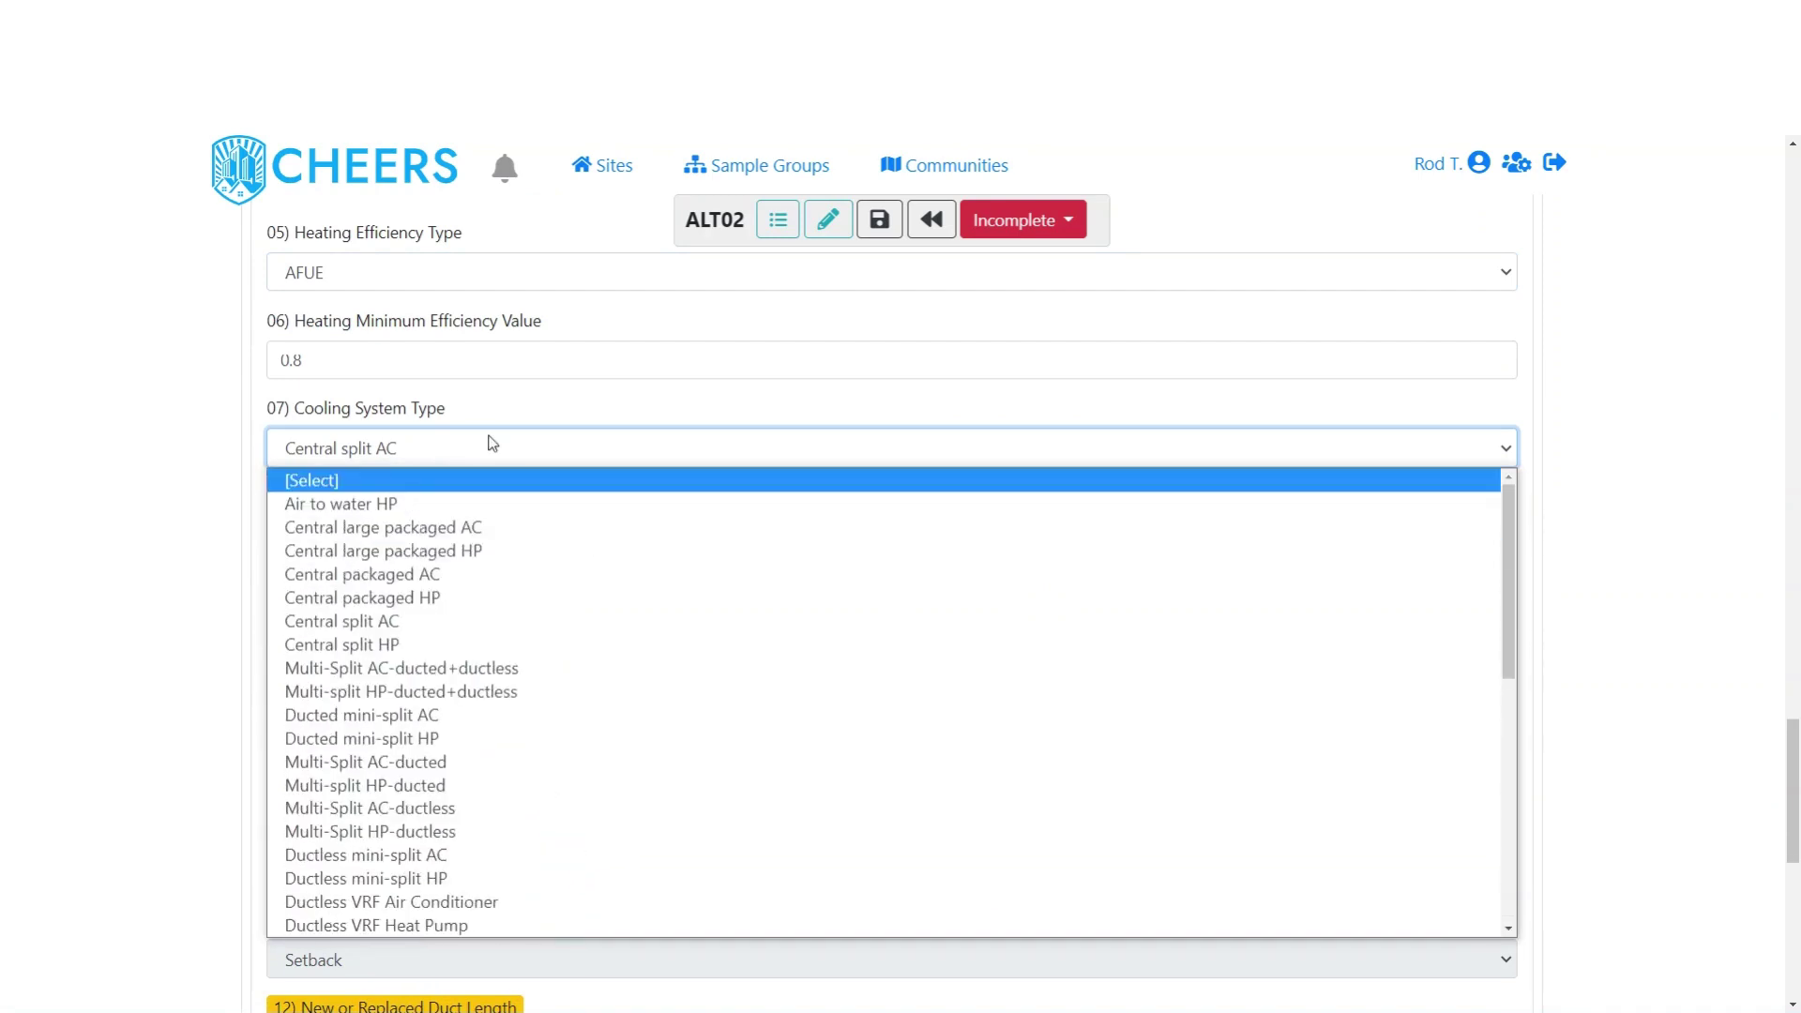
{"action": "left_click", "coordinate": [447, 452]}
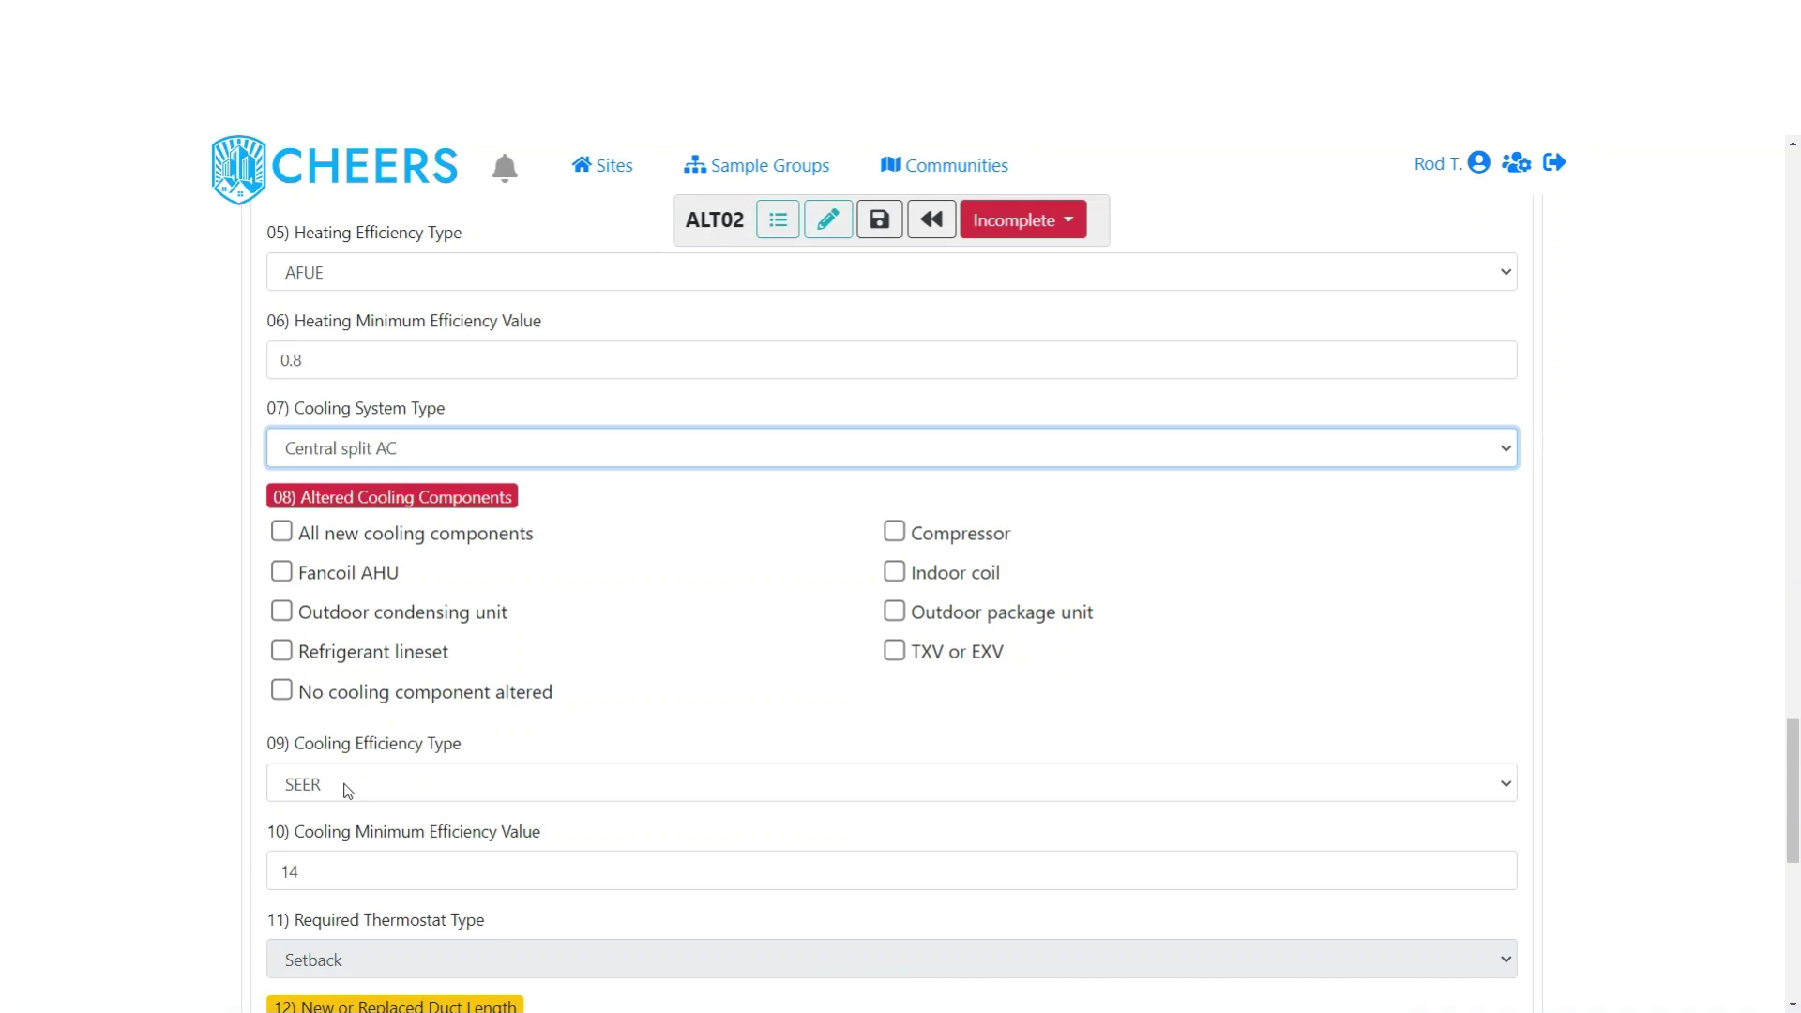
{"action": "scroll", "coordinate": [347, 791], "scroll_direction": "down", "scroll_amount": 1}
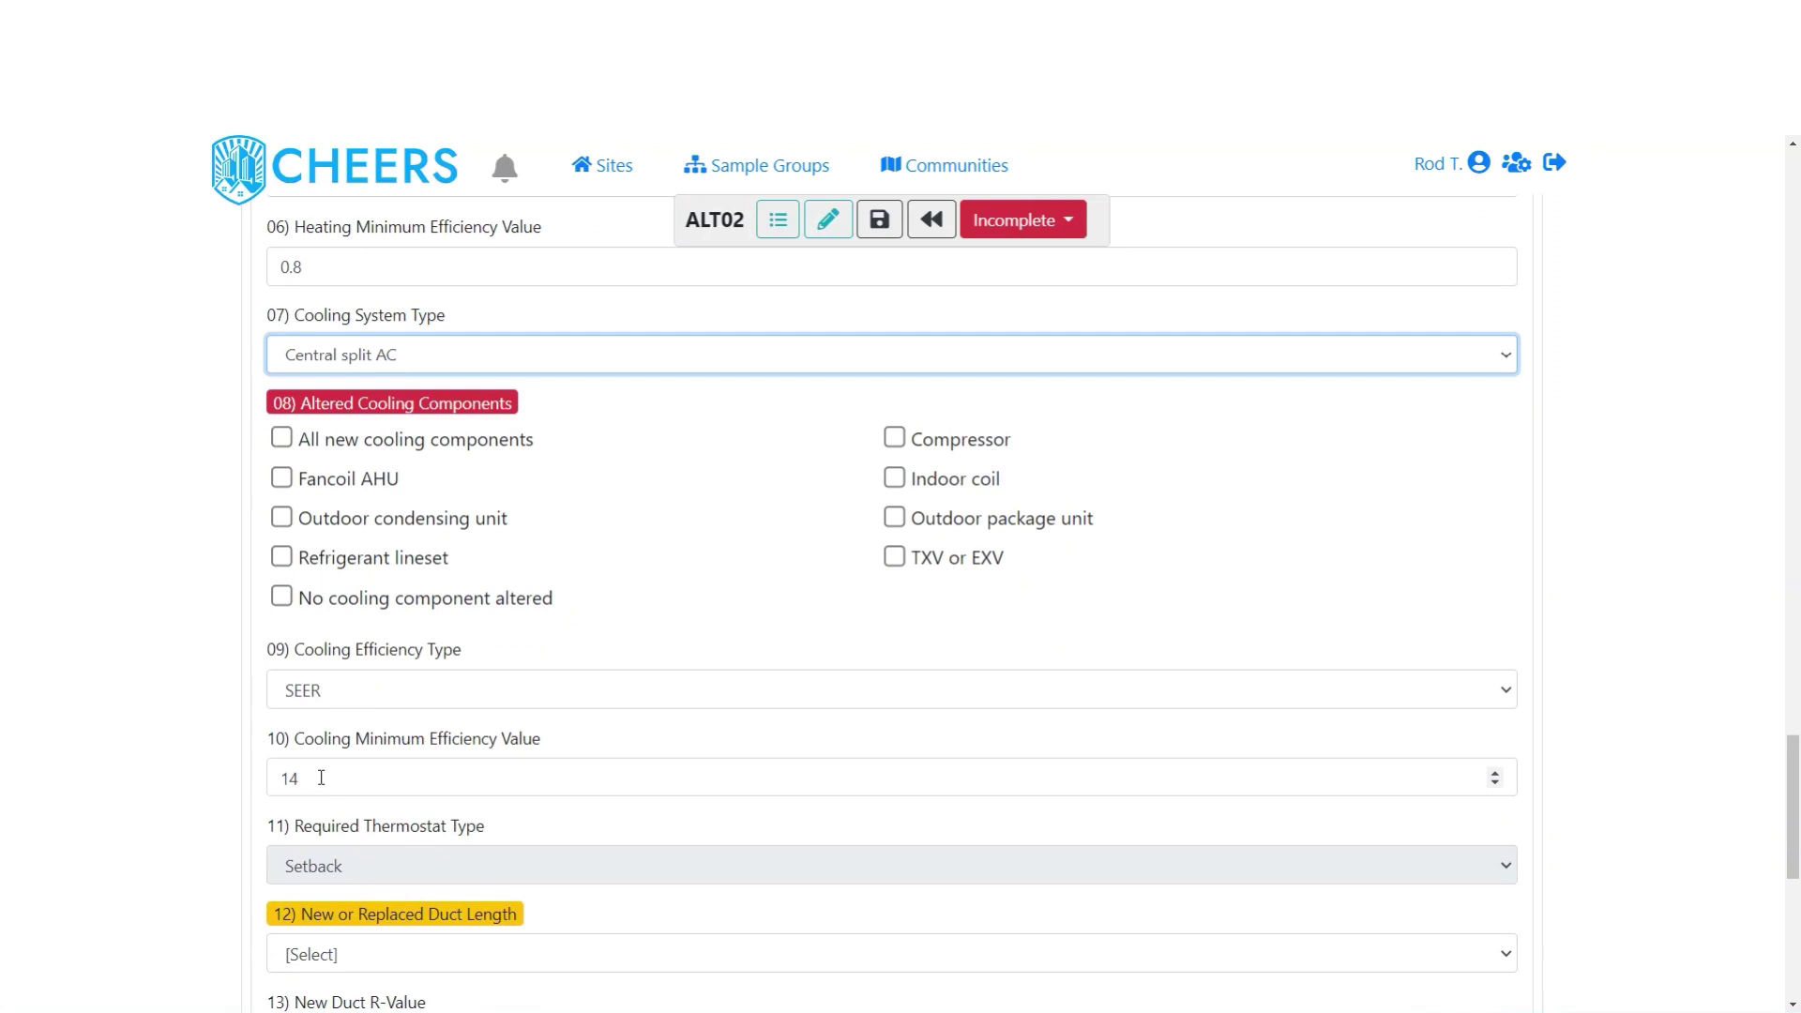
{"action": "left_click", "coordinate": [345, 691]}
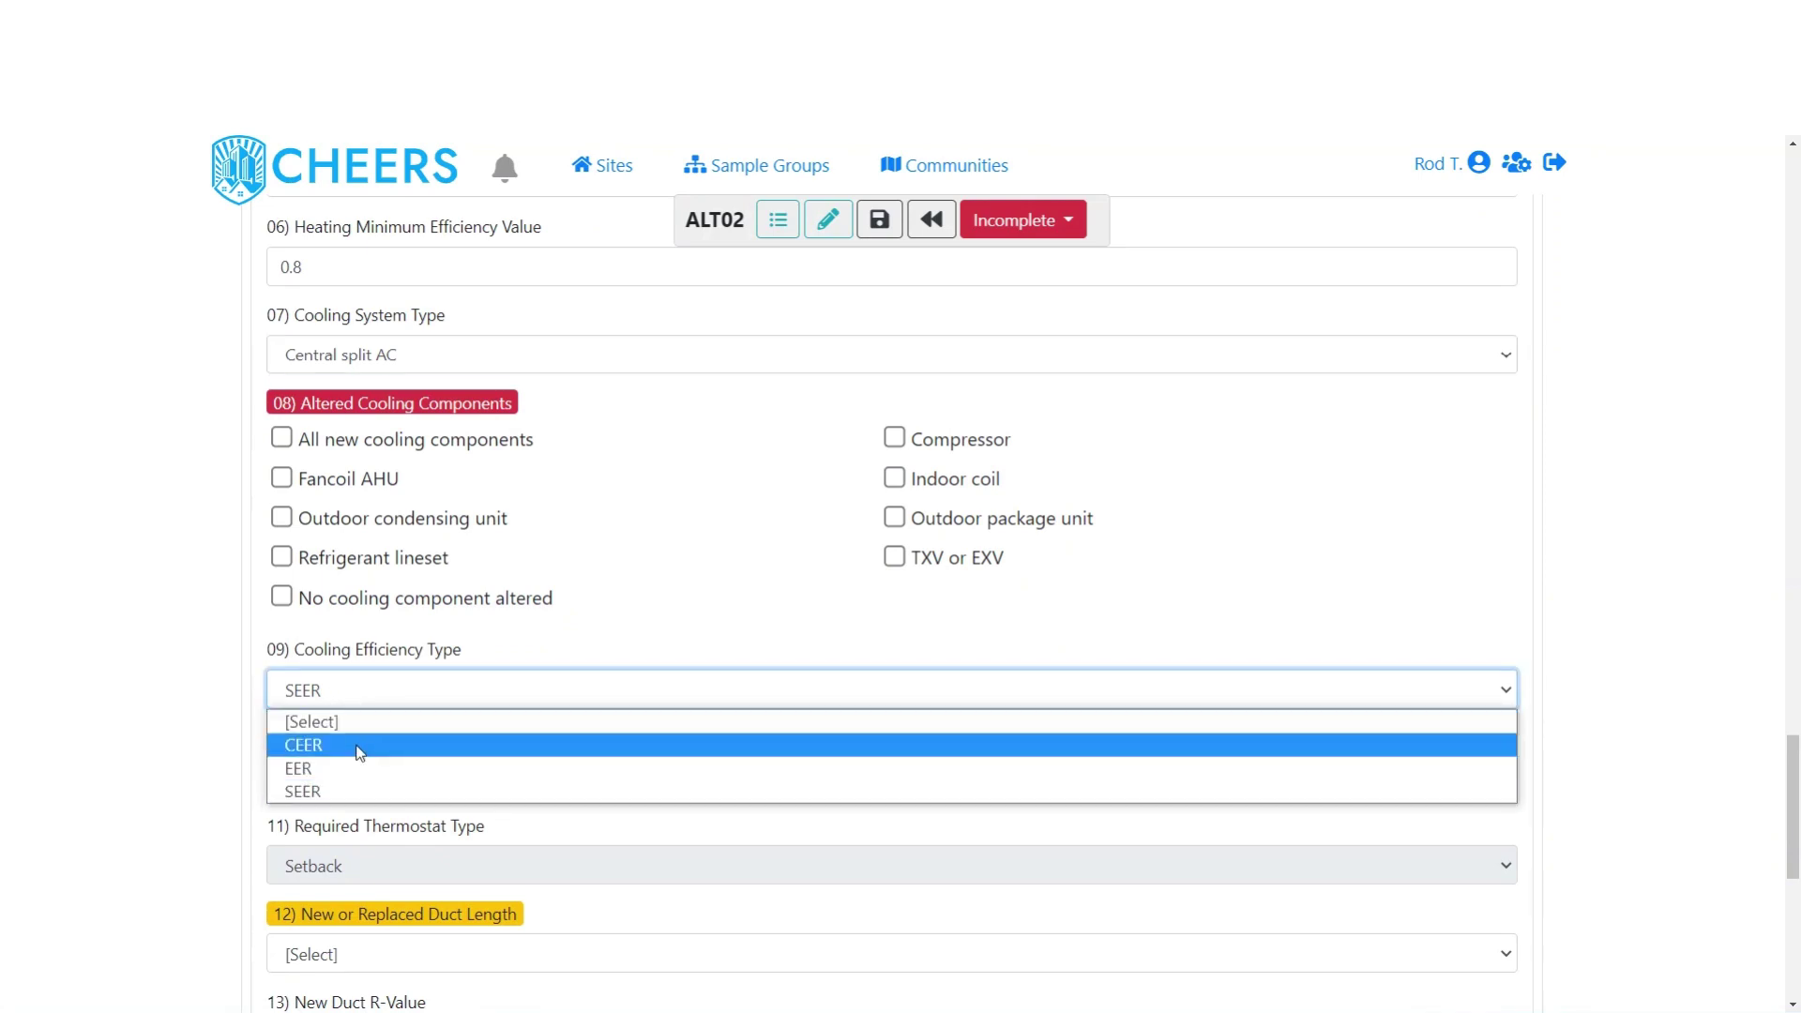
{"action": "left_click", "coordinate": [368, 695]}
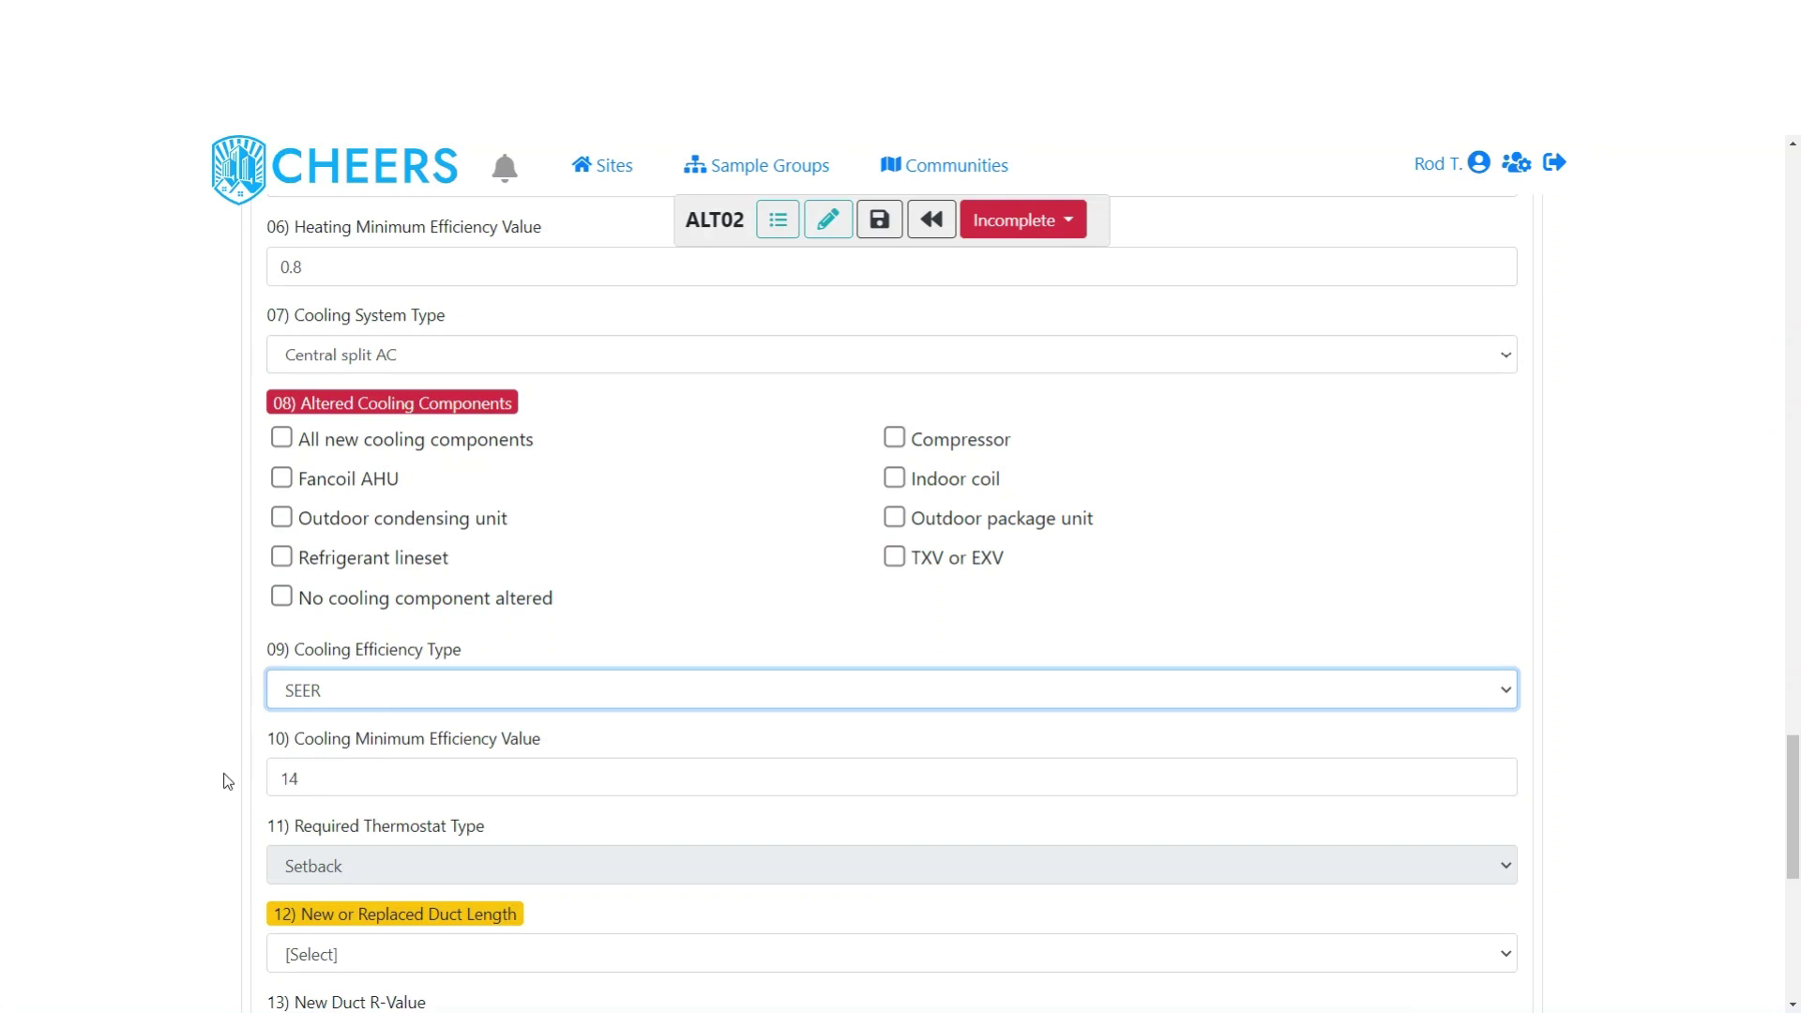
Step: Try N/A - no ducts replaced as section D's new or replaced duct length, set it to Greater than 40 feet, and check the new duct R-value
{"action": "scroll", "coordinate": [227, 780], "scroll_direction": "down", "scroll_amount": 3}
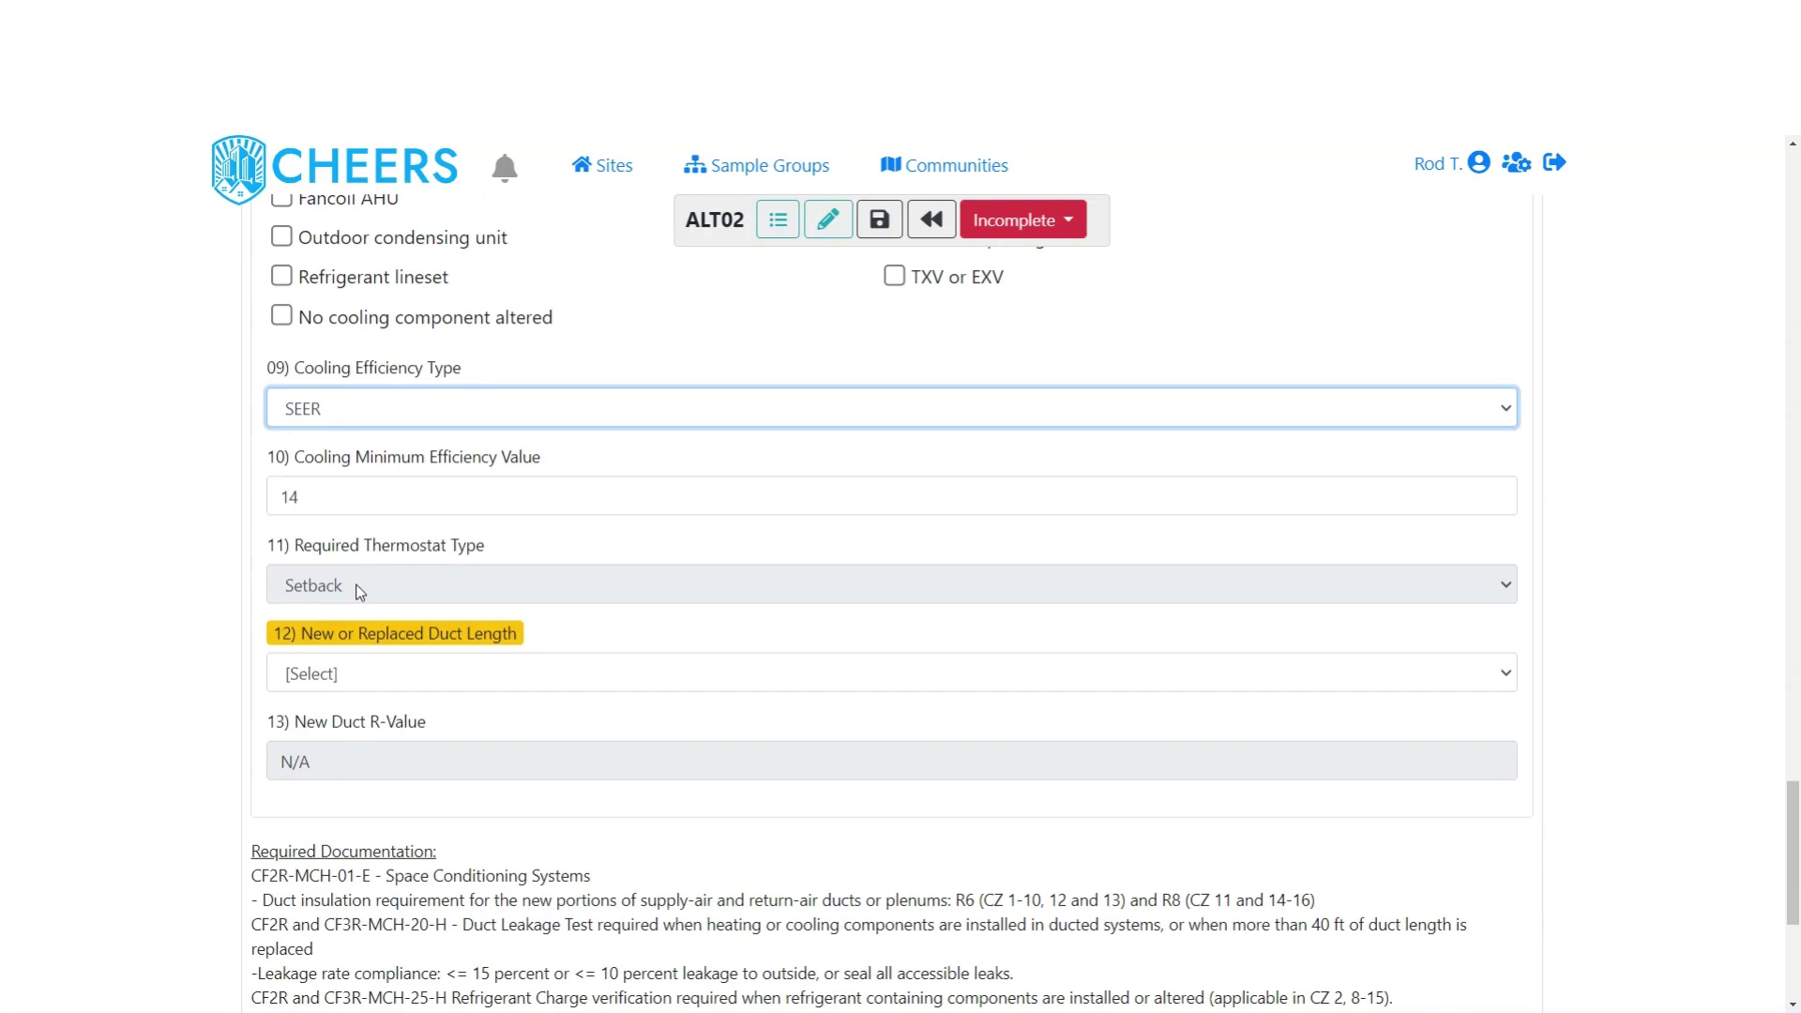
{"action": "left_click", "coordinate": [379, 677]}
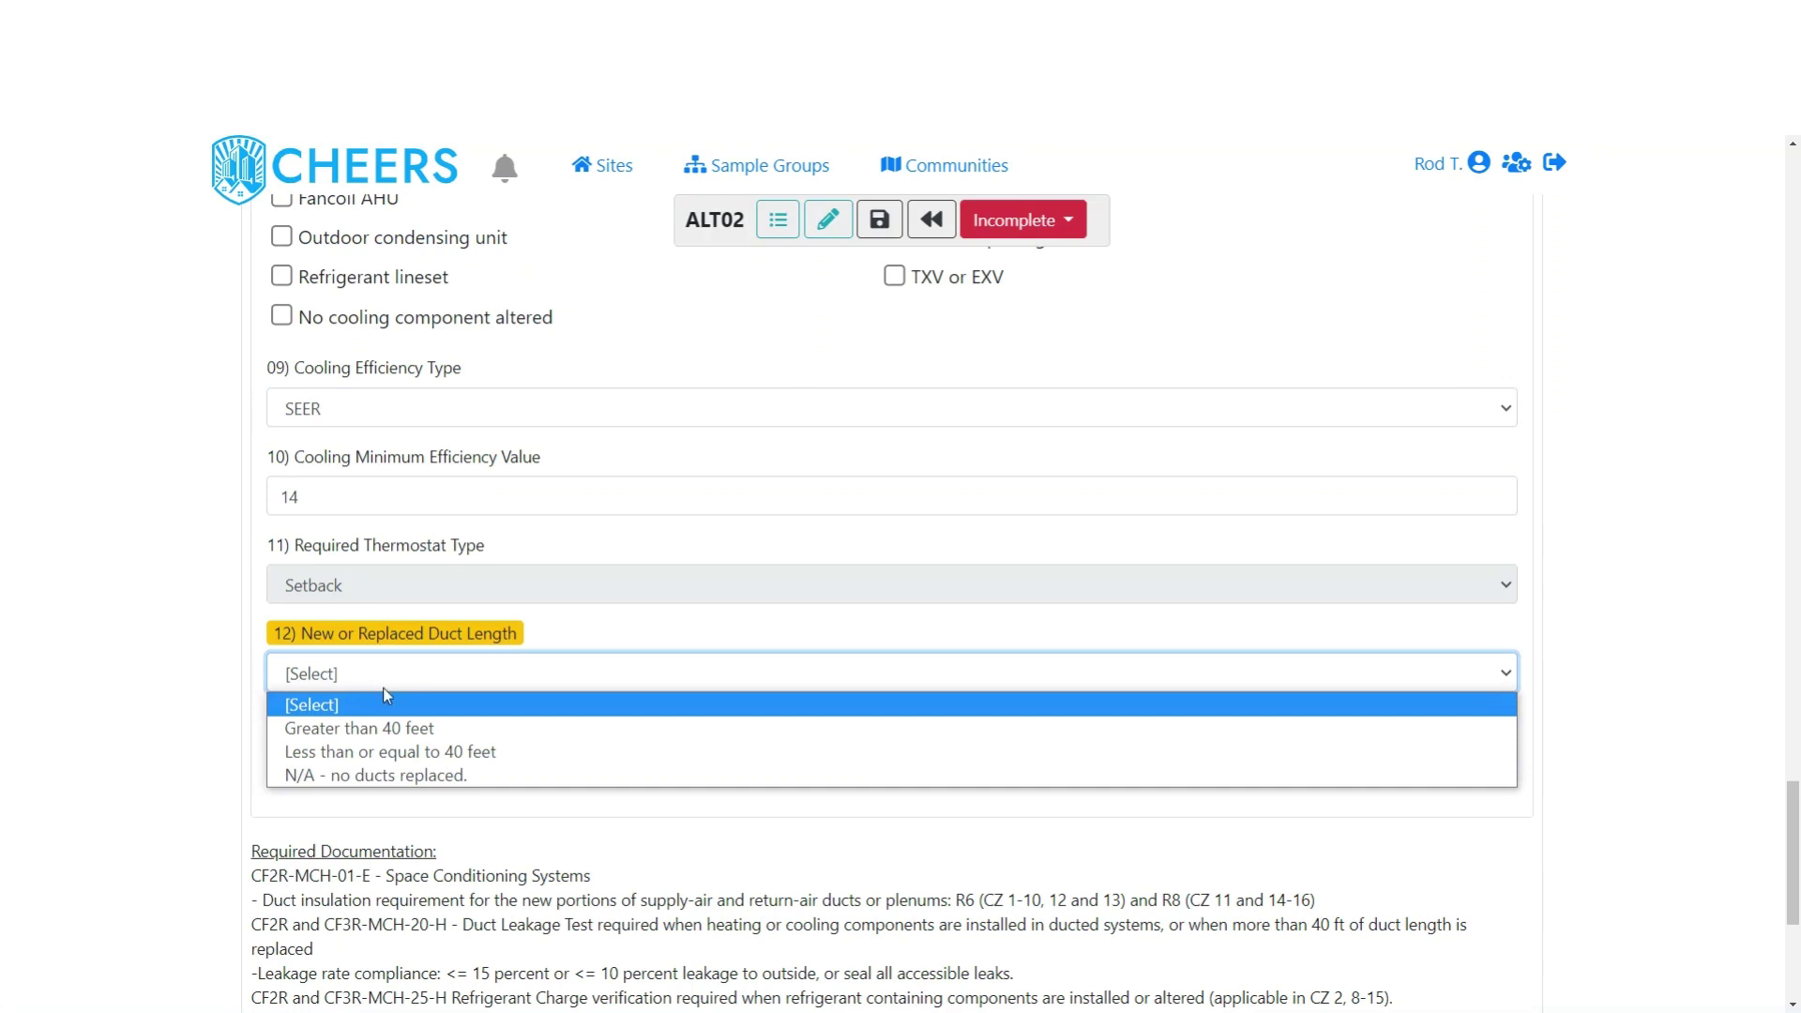
{"action": "left_click", "coordinate": [383, 775]}
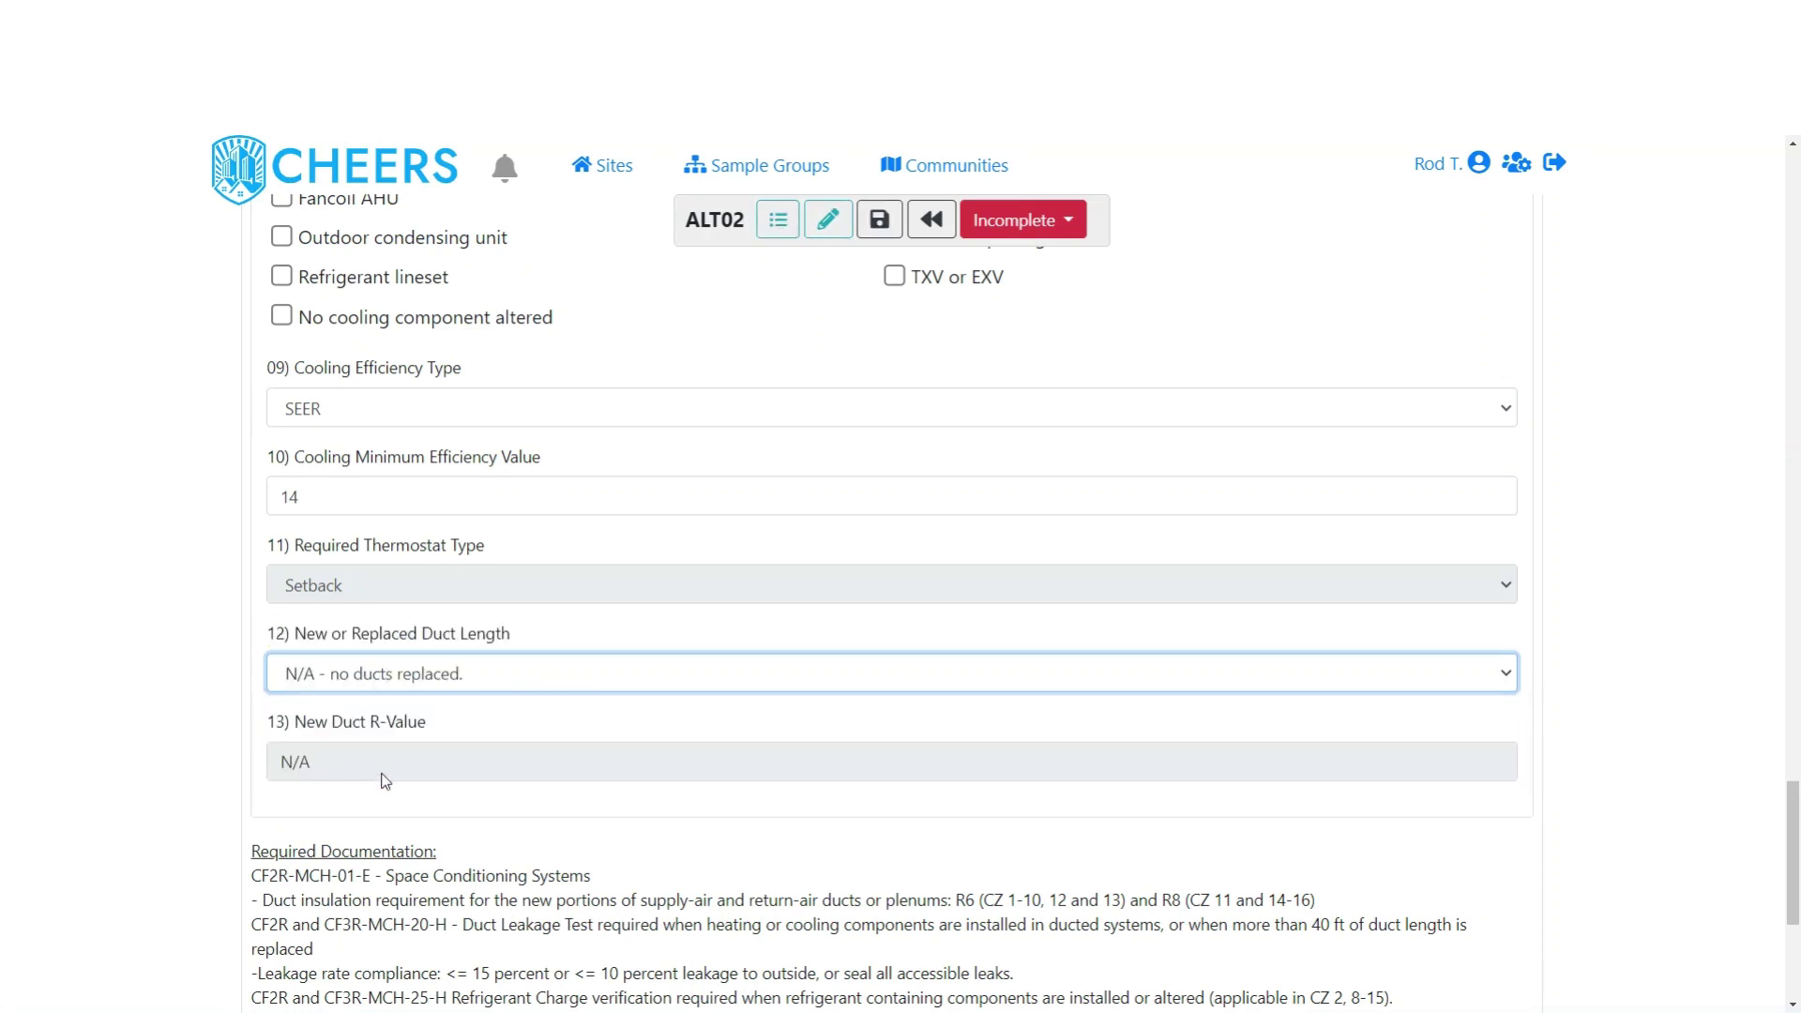
{"action": "left_click", "coordinate": [387, 675]}
{"action": "left_click", "coordinate": [394, 731]}
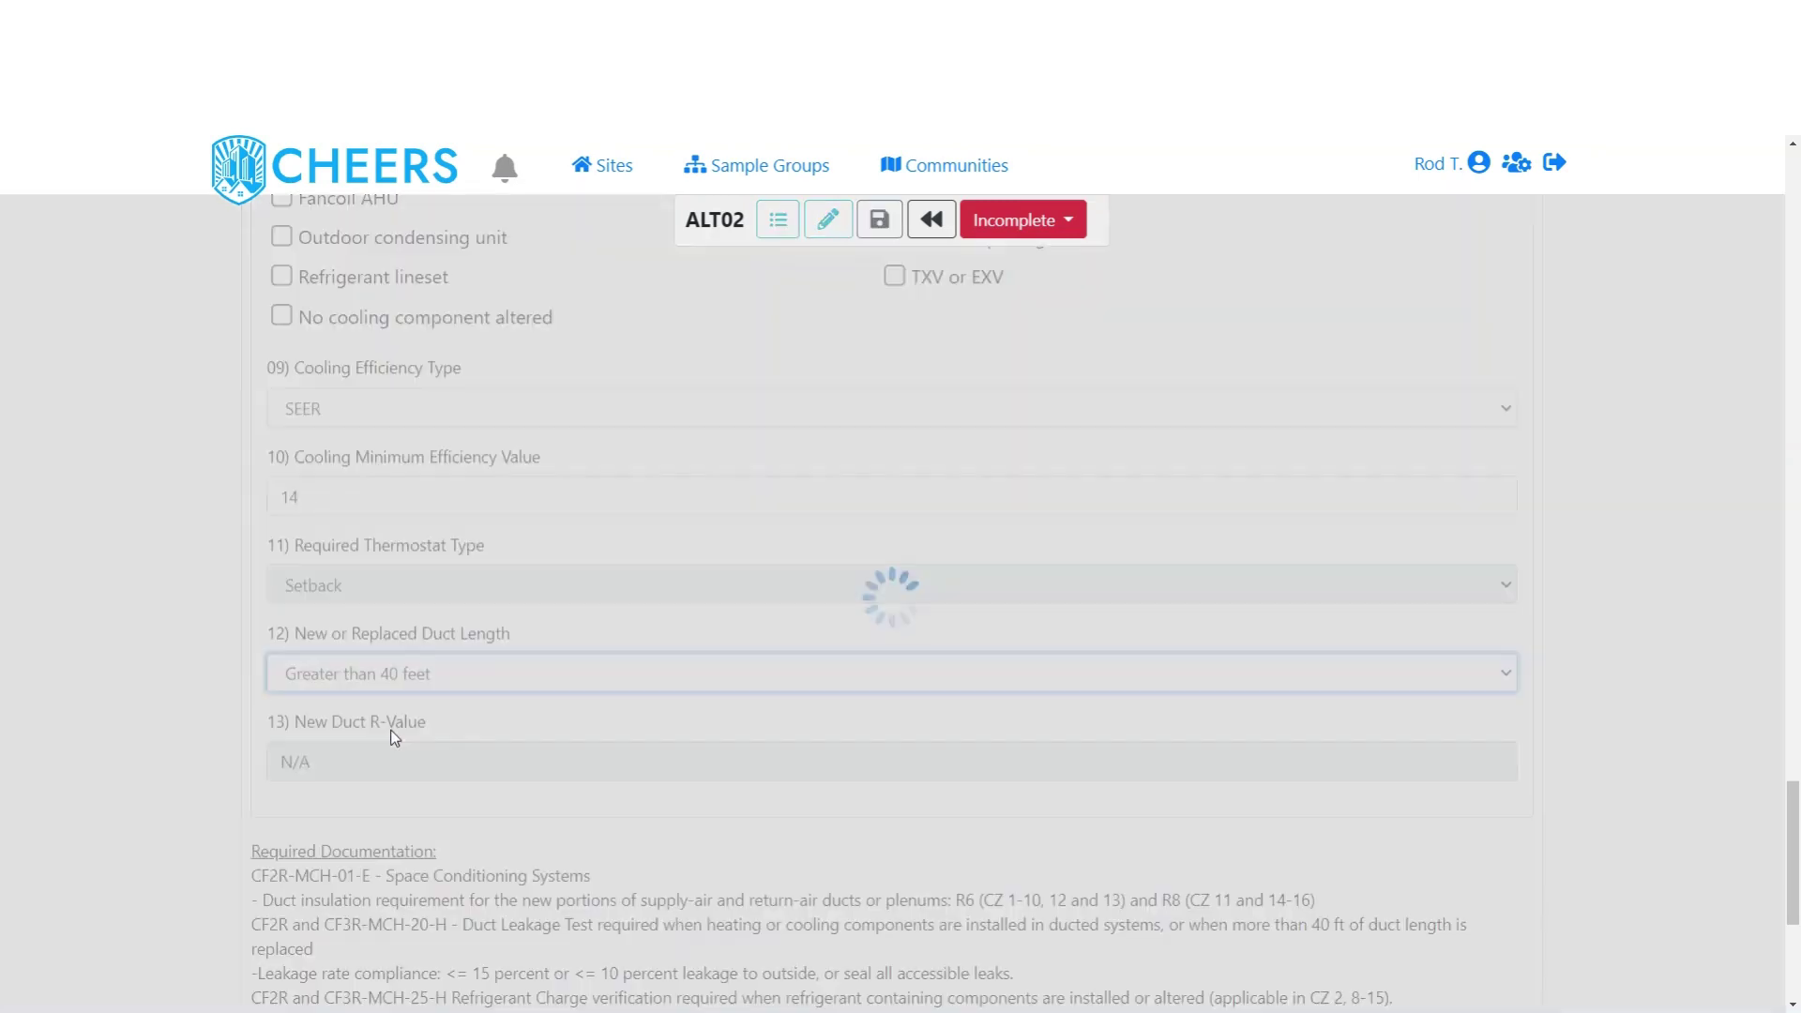
{"action": "left_click_drag", "start_coordinate": [300, 765], "coordinate": [270, 768]}
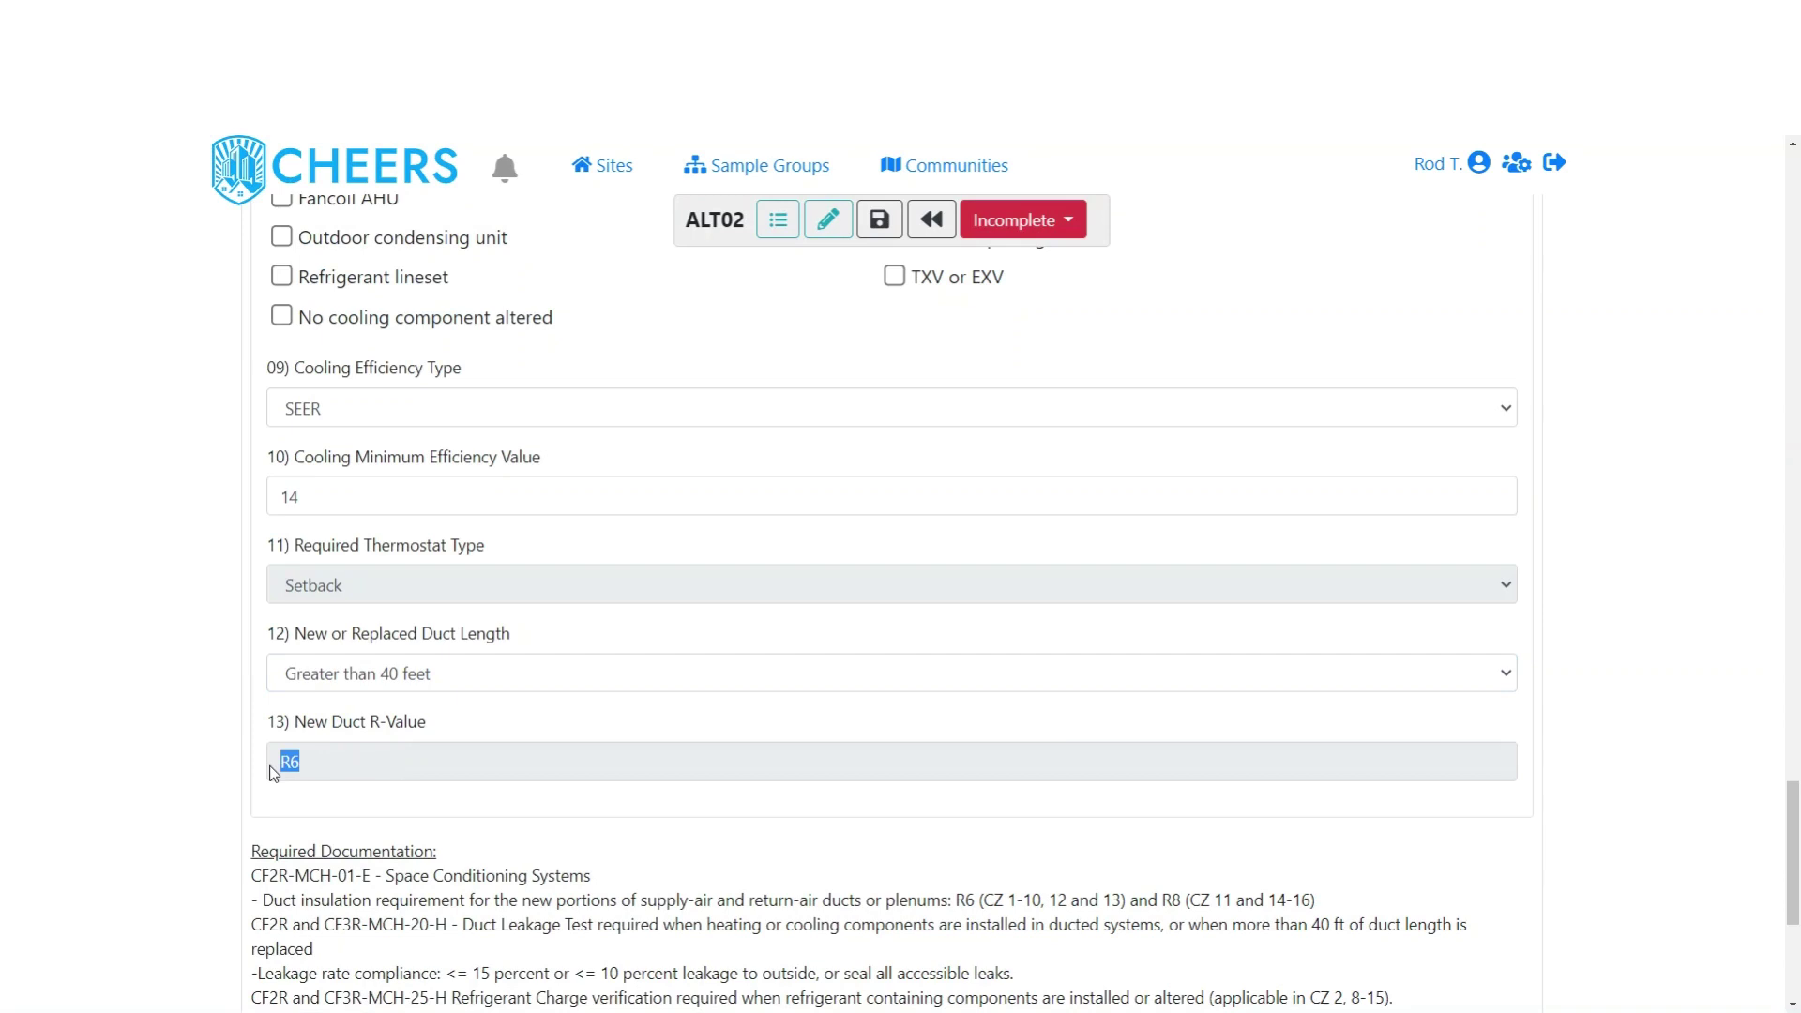
Step: Examine section D's required documentation and exceptions, and check whether sections E and F apply
{"action": "scroll", "coordinate": [228, 765], "scroll_direction": "down", "scroll_amount": 2}
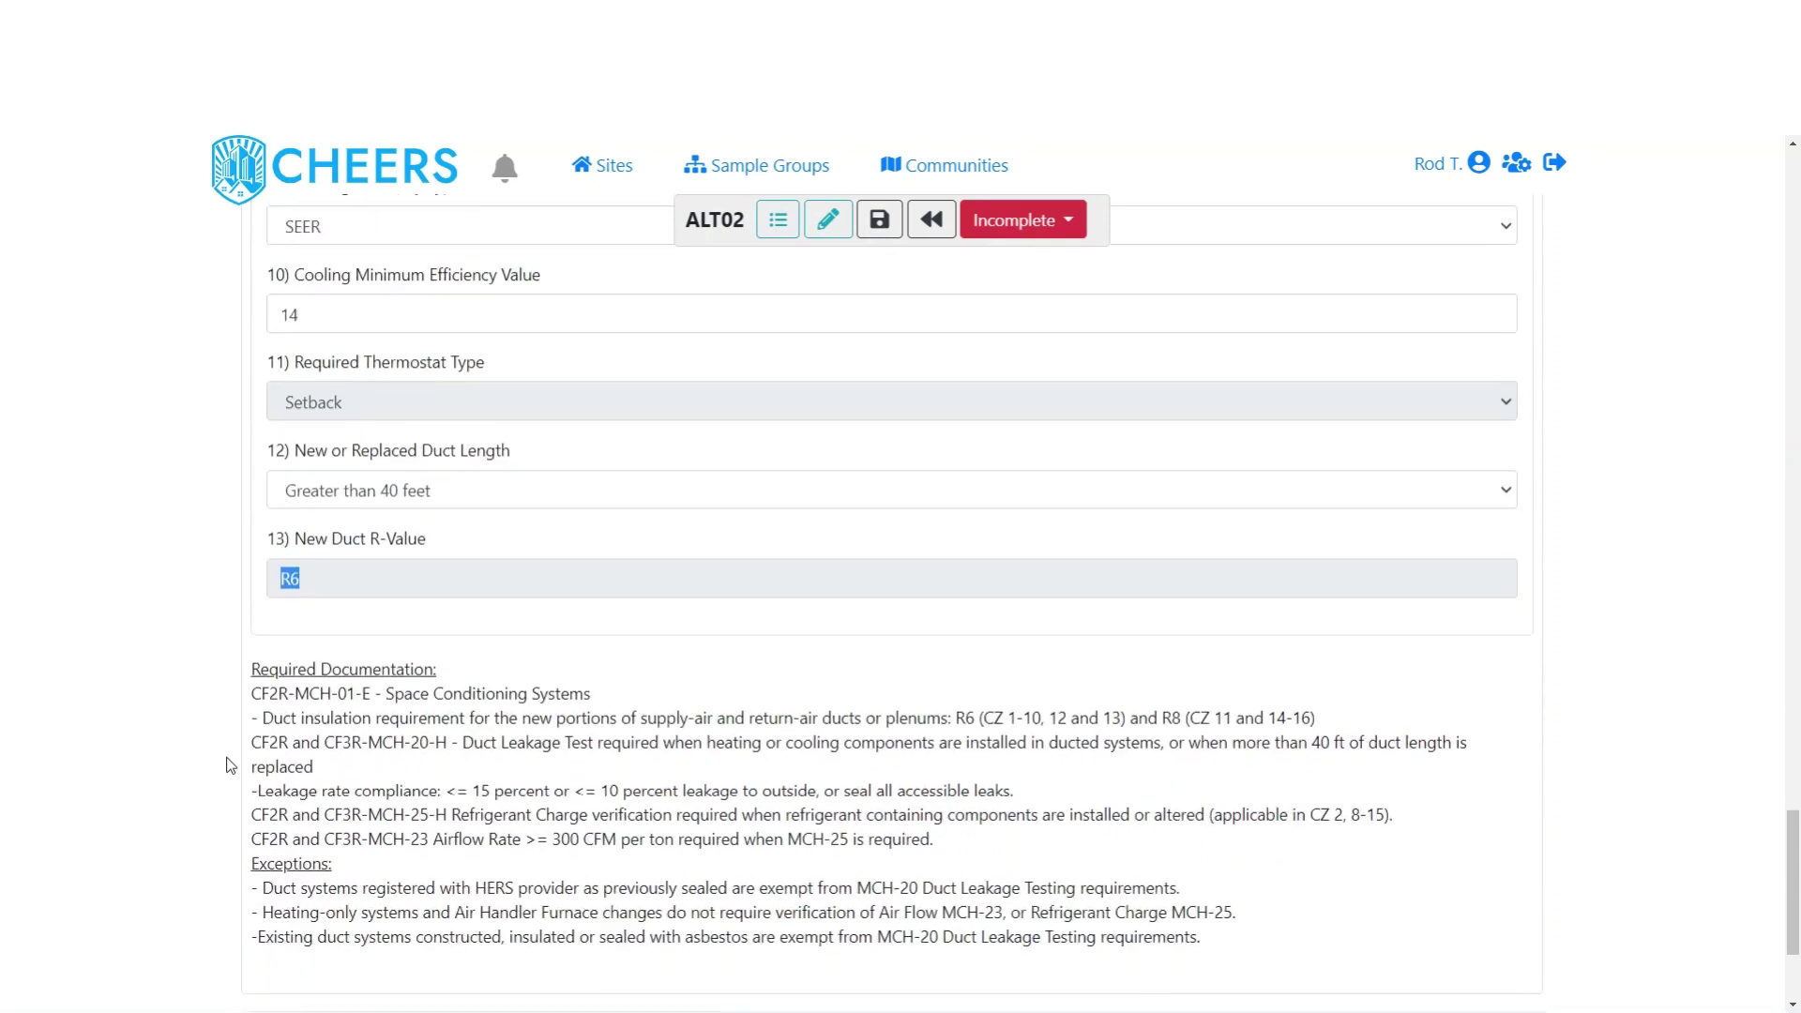
{"action": "scroll", "coordinate": [230, 765], "scroll_direction": "down", "scroll_amount": 1}
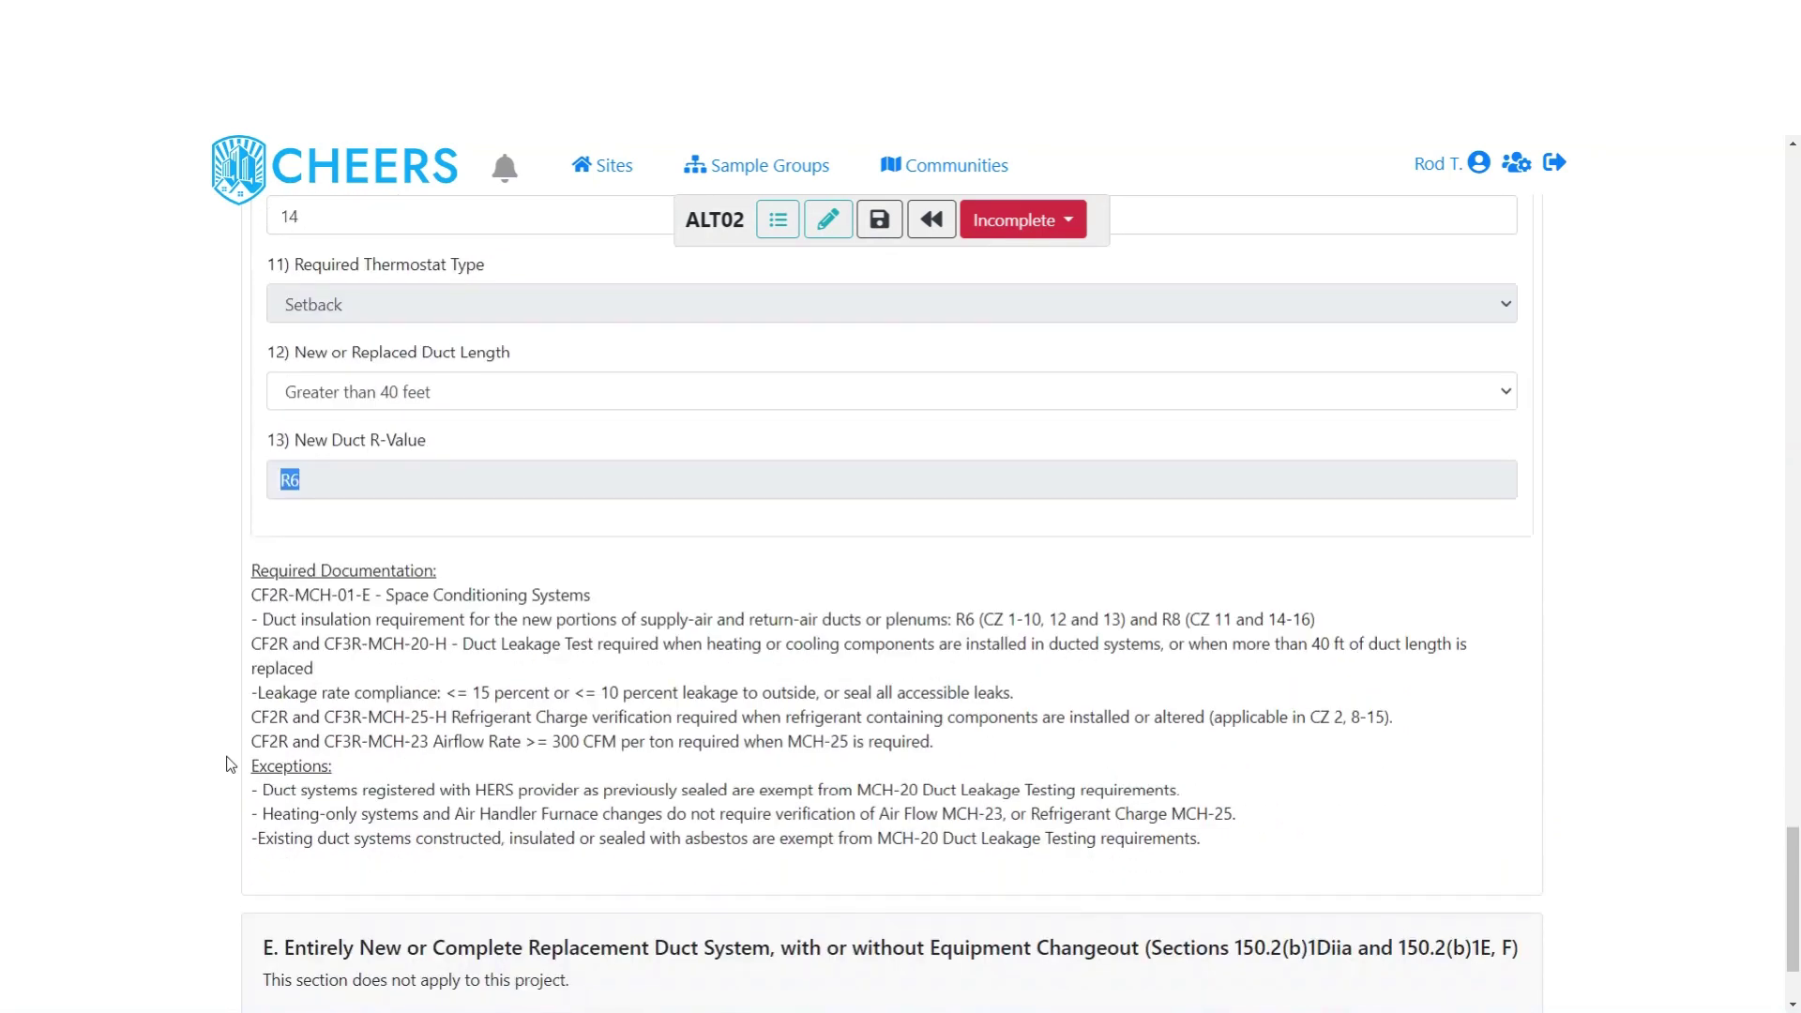
{"action": "left_click_drag", "start_coordinate": [250, 571], "coordinate": [438, 574]}
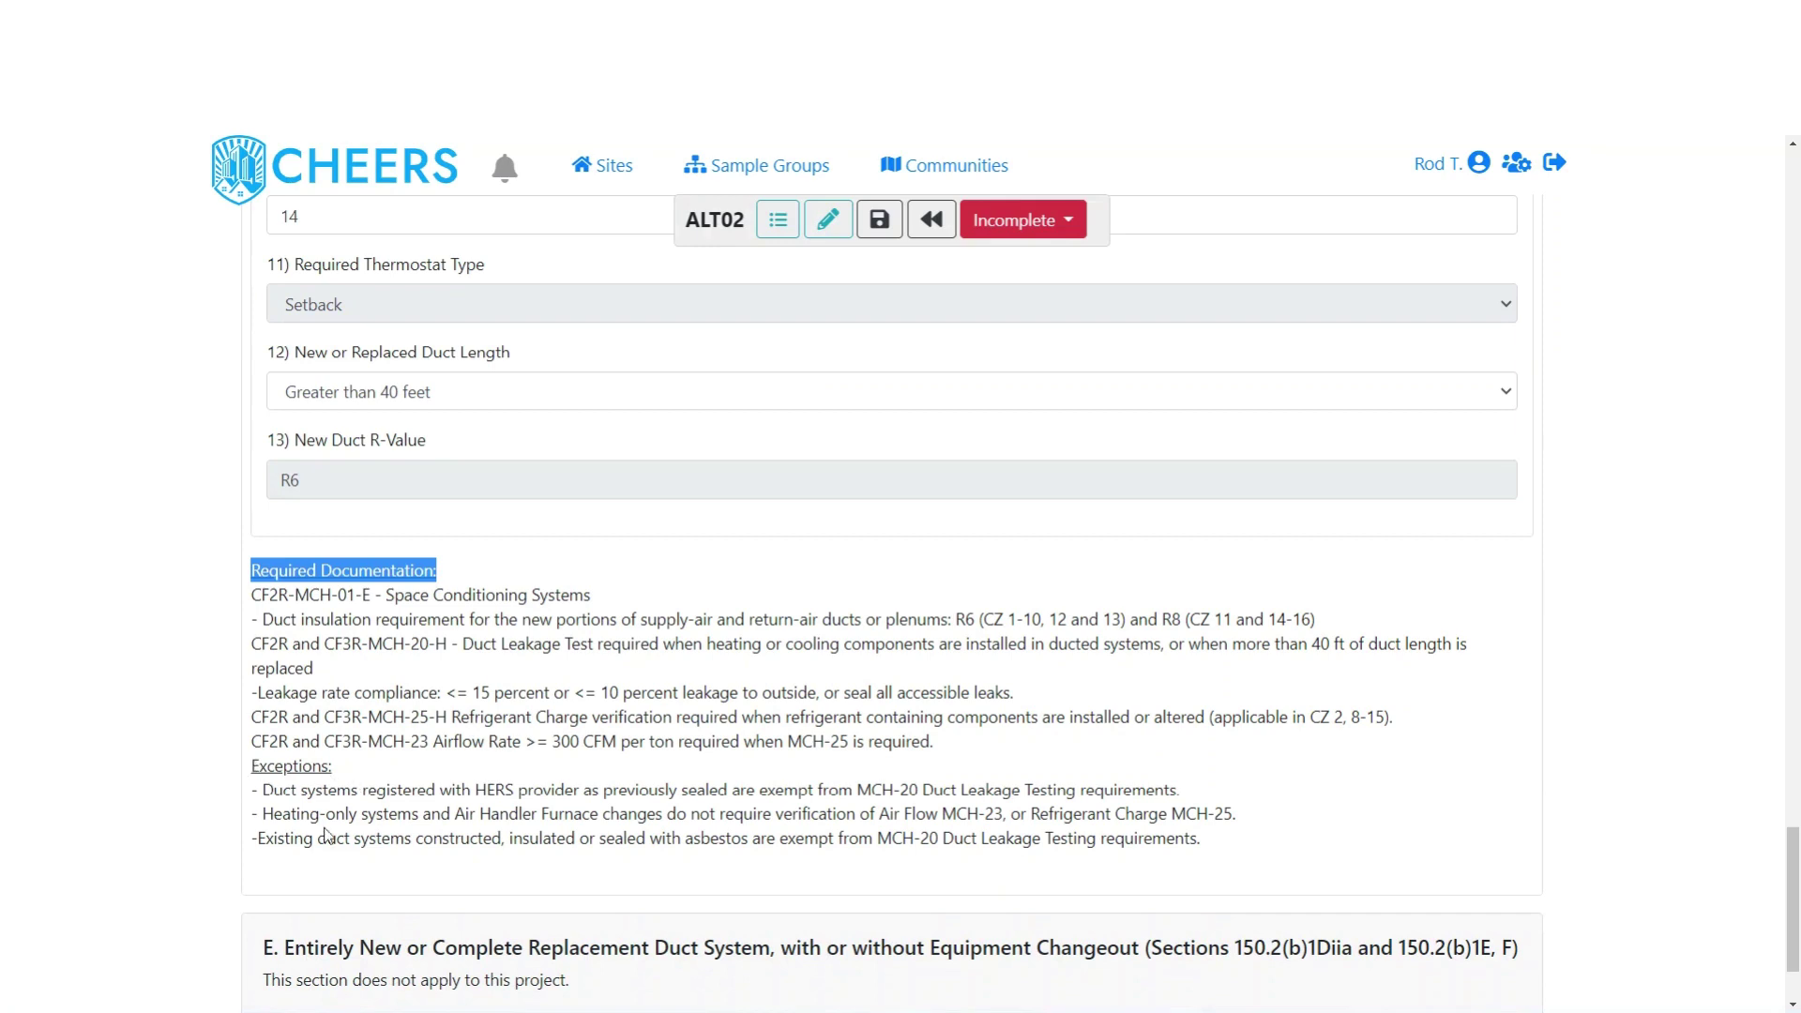
{"action": "scroll", "coordinate": [202, 722], "scroll_direction": "down", "scroll_amount": 2}
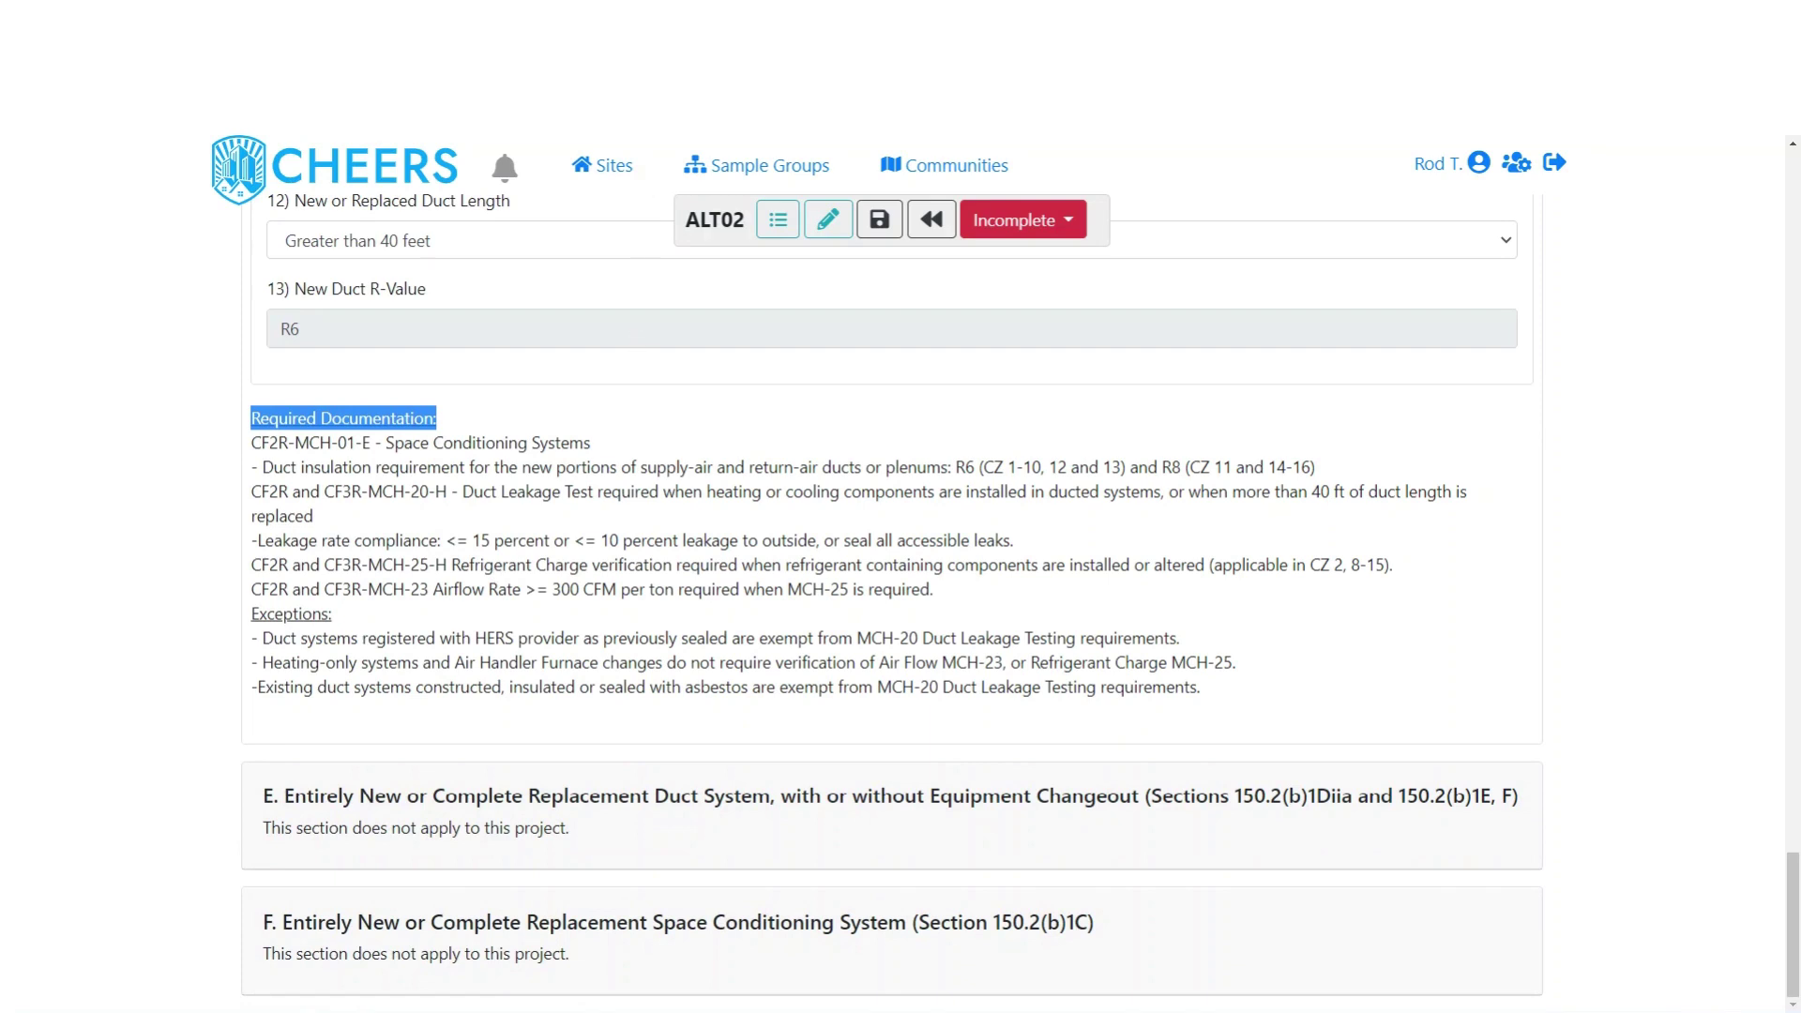
Step: Check section B's answers and alteration type for an entirely new duct system, and see whether sections C, D and E apply
{"action": "scroll", "coordinate": [684, 141], "scroll_direction": "up", "scroll_amount": 10}
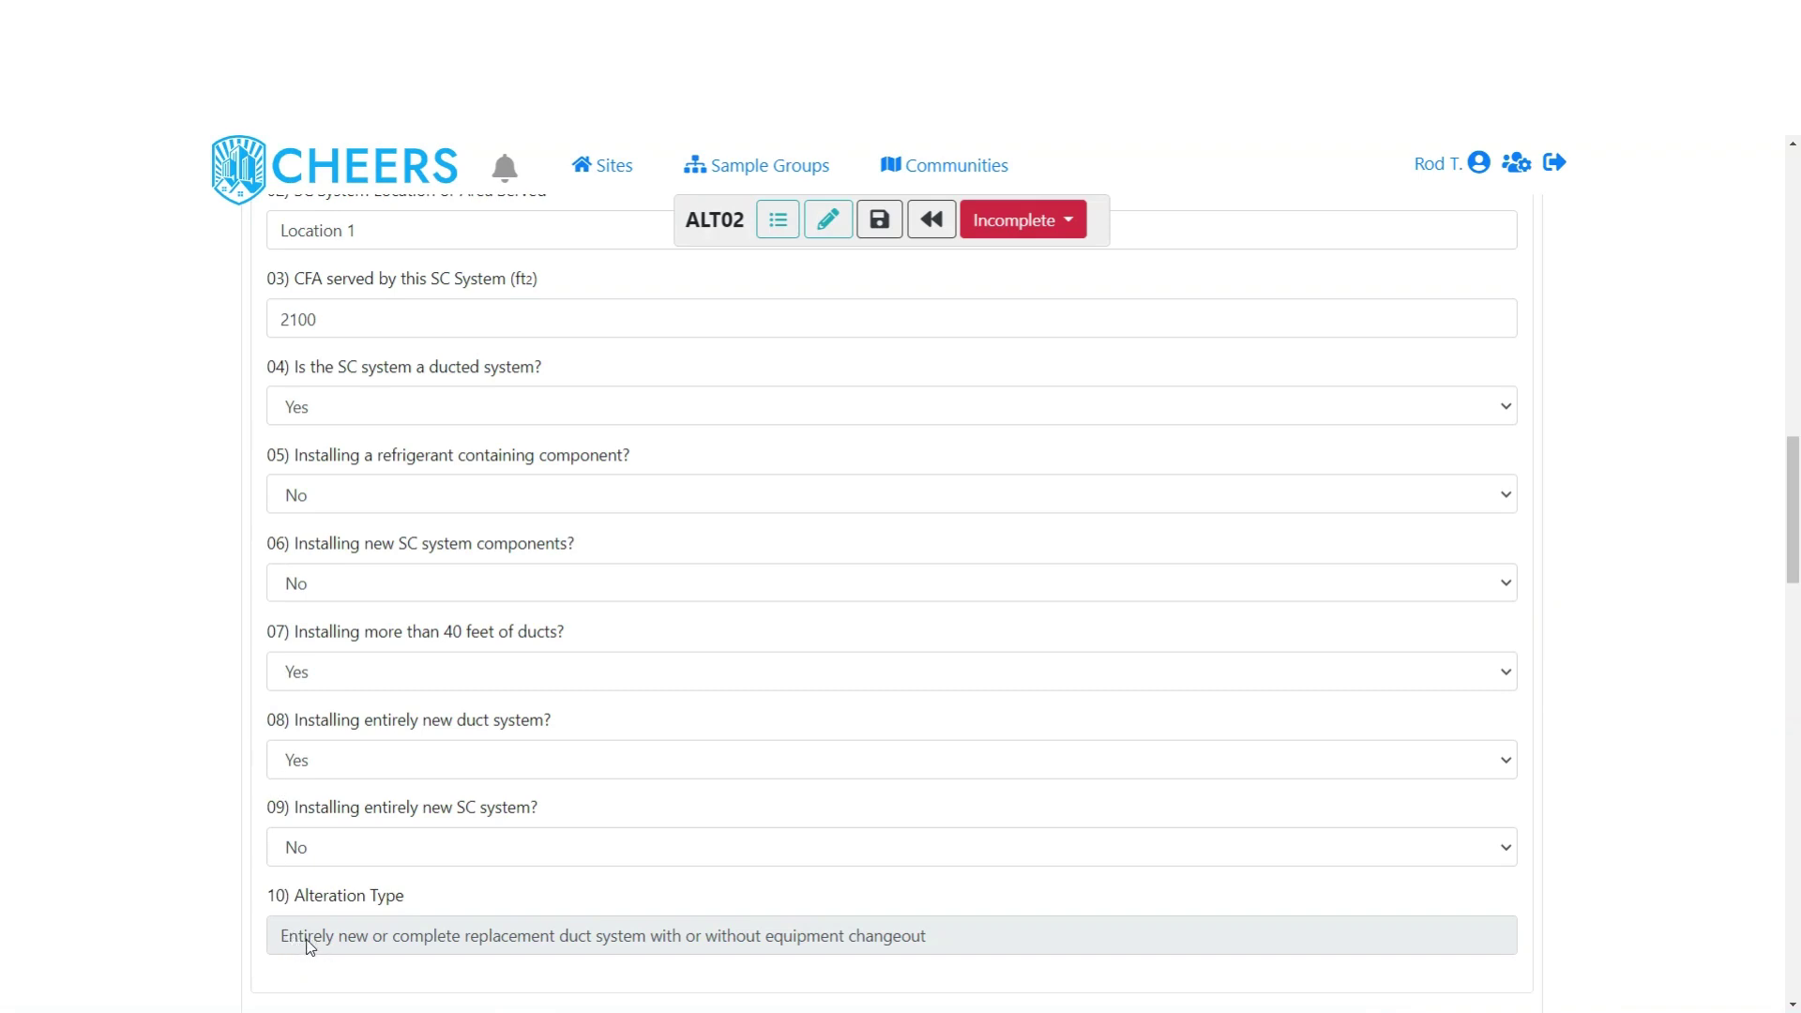
{"action": "scroll", "coordinate": [188, 845], "scroll_direction": "down", "scroll_amount": 8}
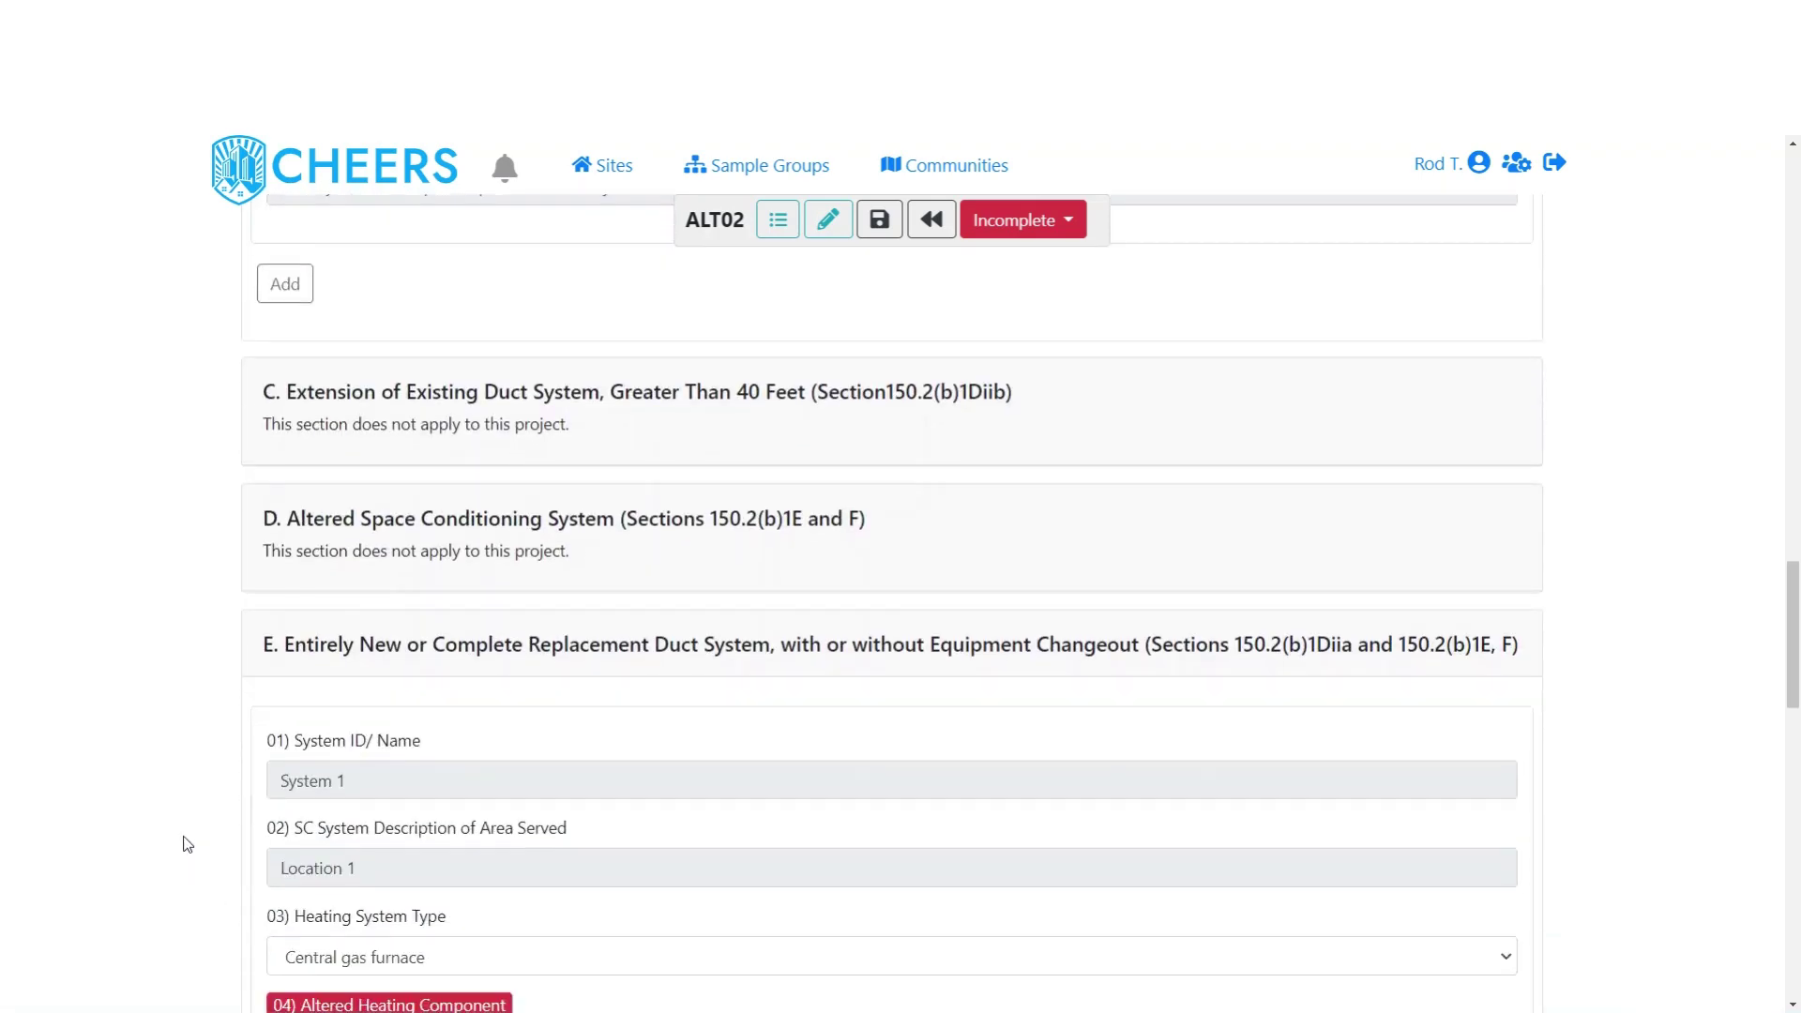
{"action": "scroll", "coordinate": [187, 844], "scroll_direction": "down", "scroll_amount": 2}
{"action": "scroll", "coordinate": [188, 844], "scroll_direction": "down", "scroll_amount": 2}
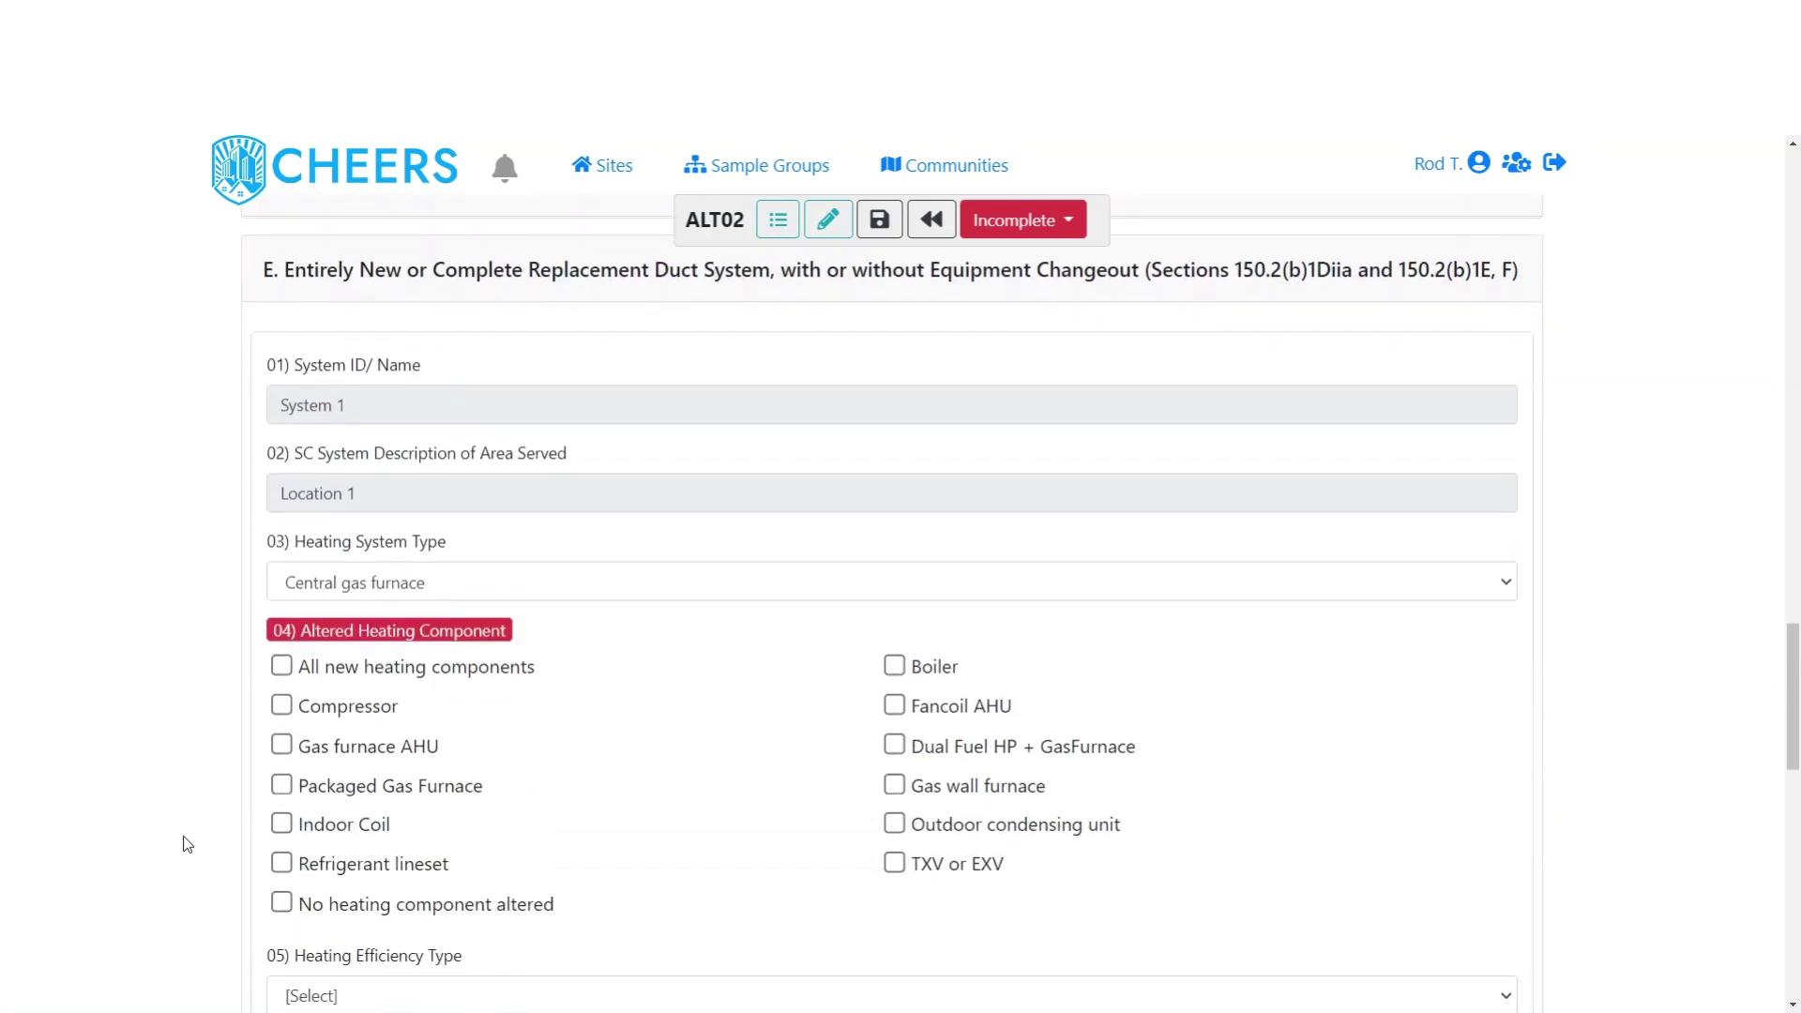
Step: Review section E's altered heating and cooling component choices, system types, efficiency fields and required thermostat type
{"action": "scroll", "coordinate": [187, 844], "scroll_direction": "down", "scroll_amount": 1}
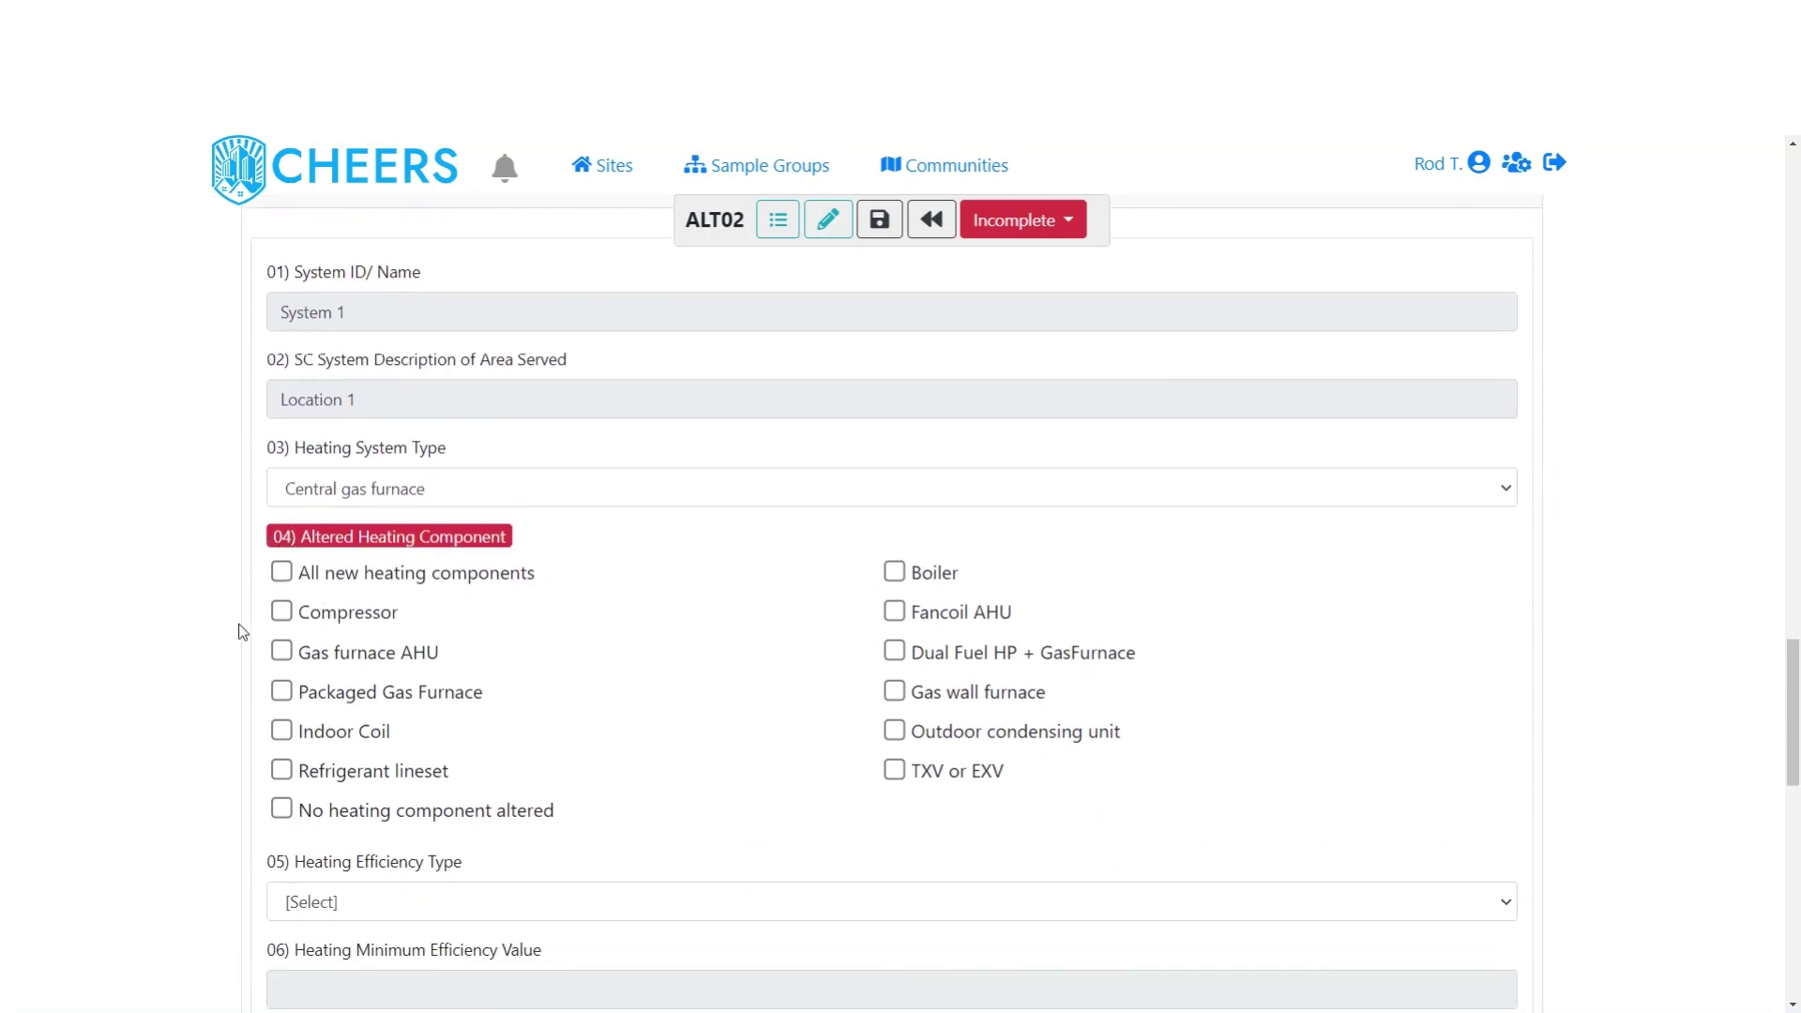
{"action": "scroll", "coordinate": [243, 681], "scroll_direction": "down", "scroll_amount": 4}
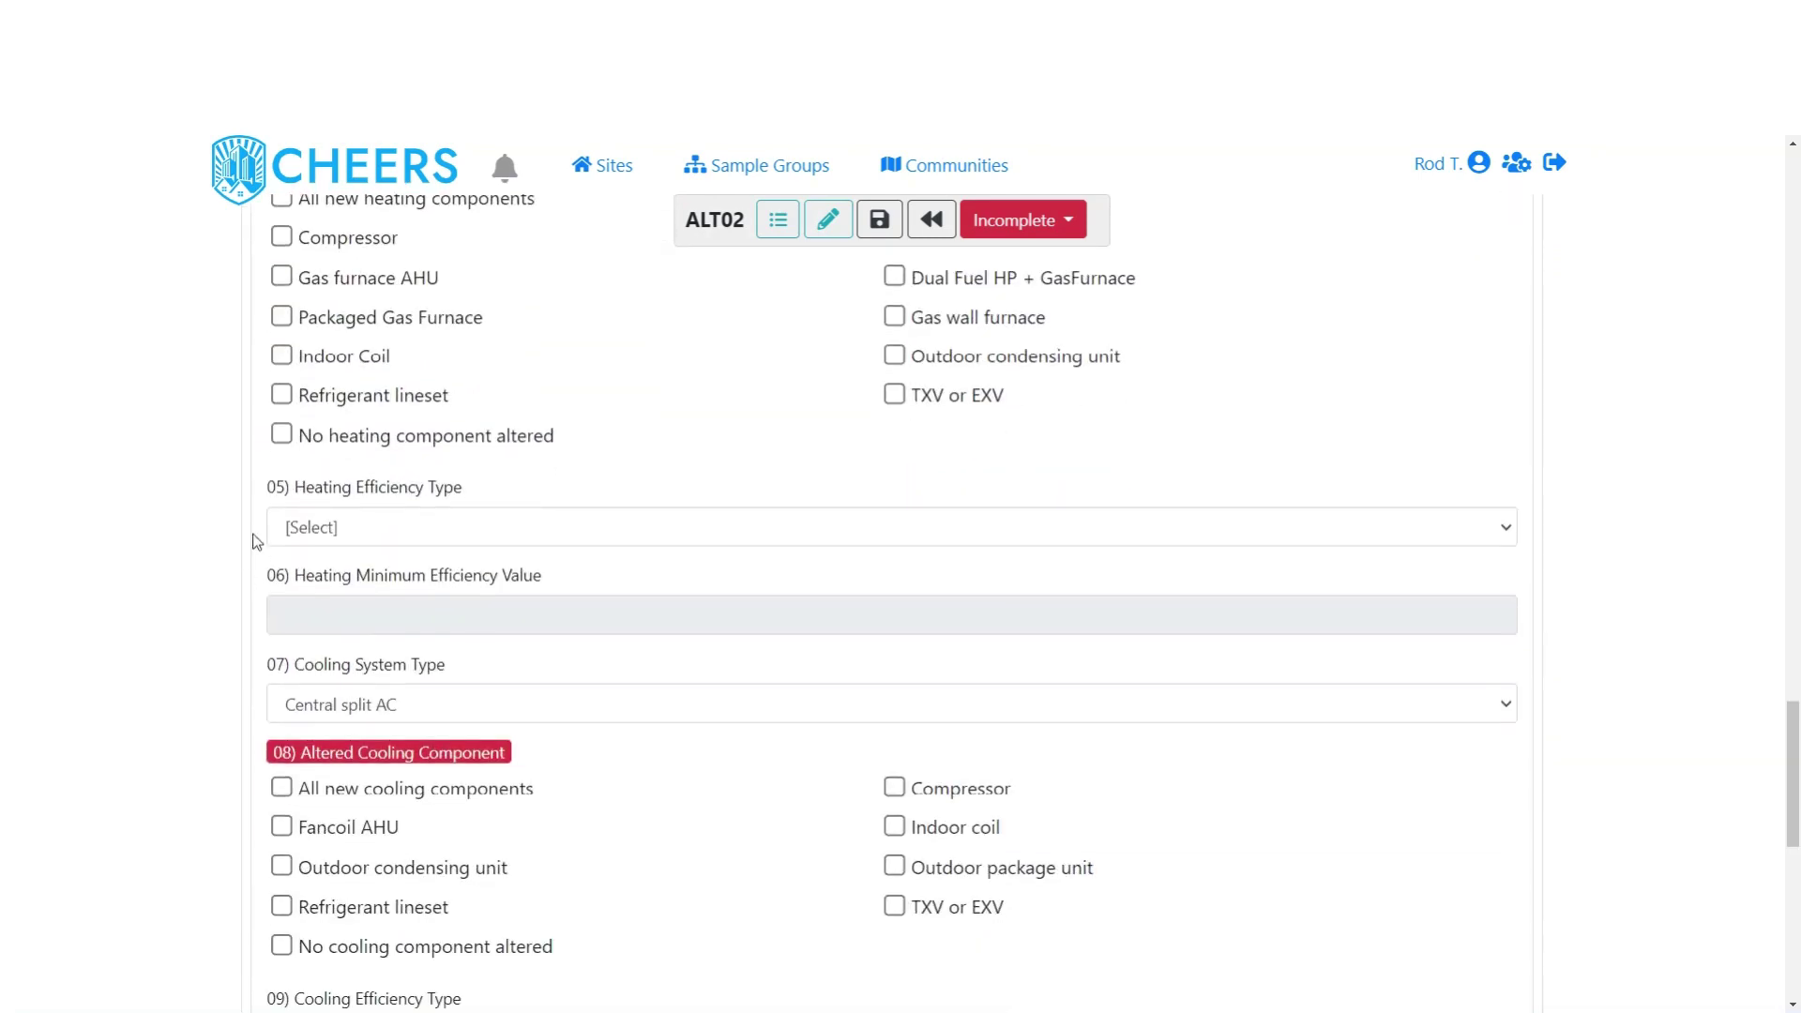
{"action": "scroll", "coordinate": [253, 694], "scroll_direction": "down", "scroll_amount": 4}
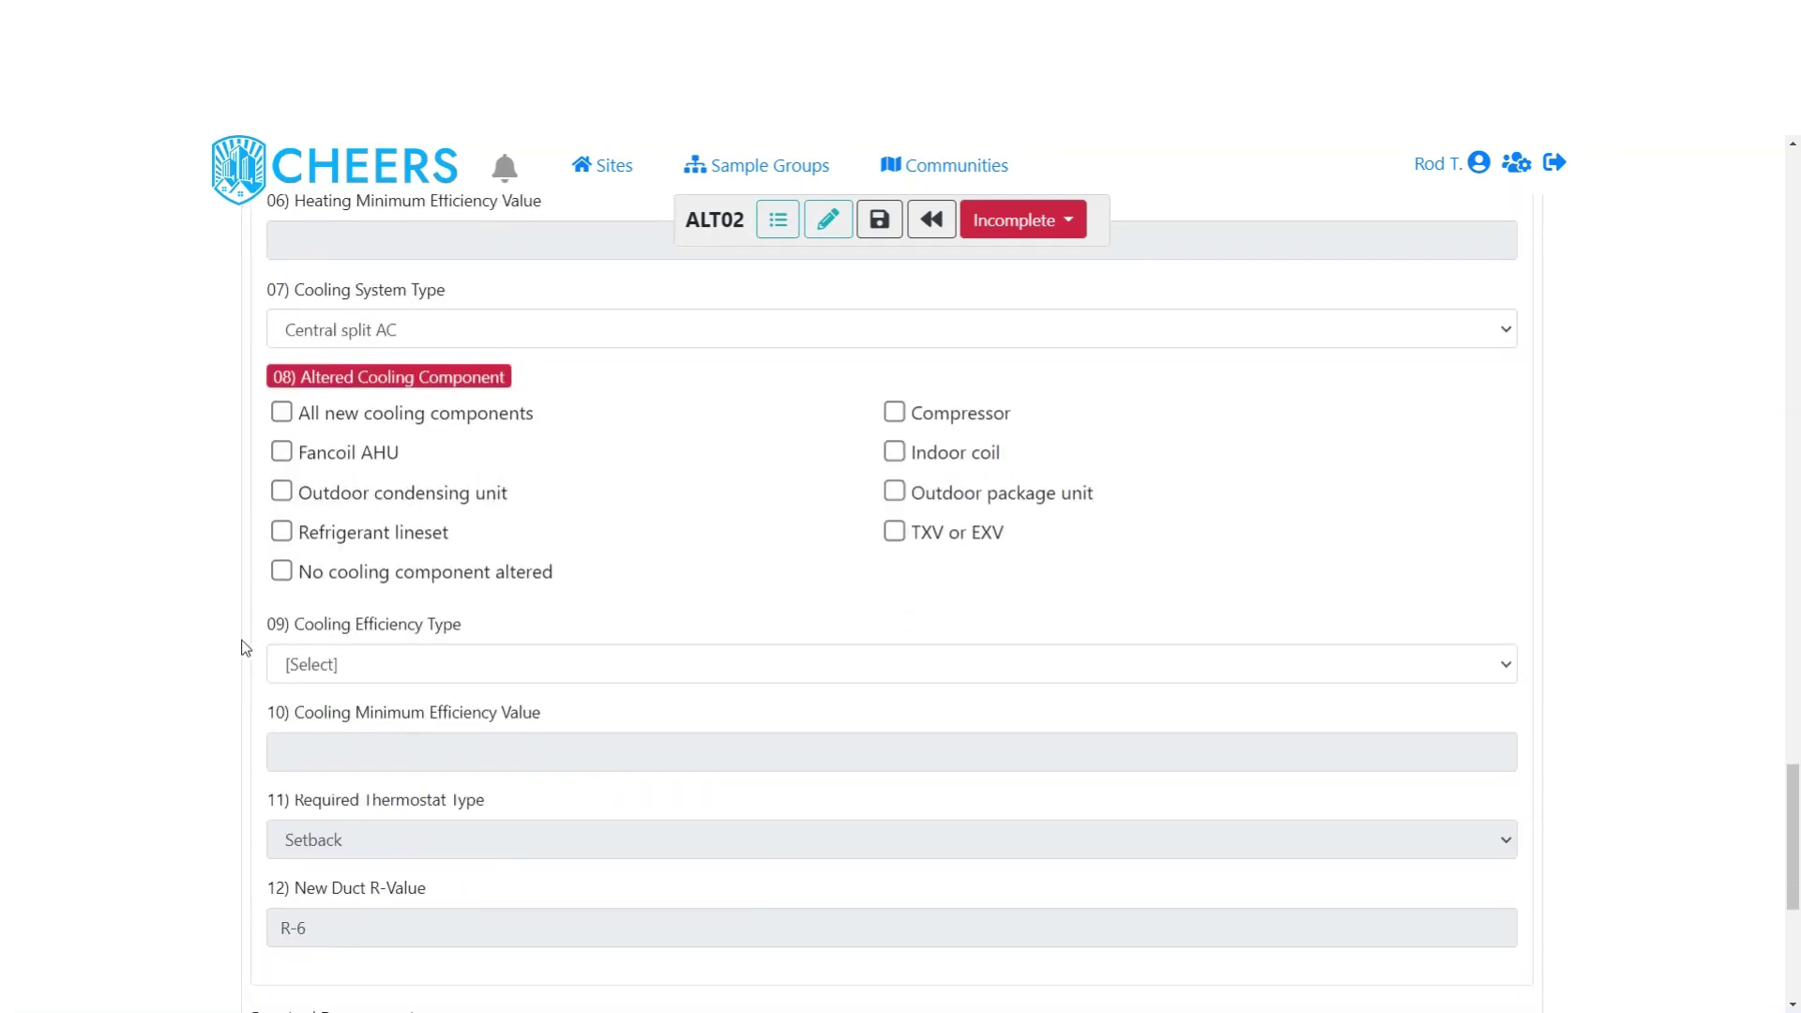
{"action": "scroll", "coordinate": [258, 663], "scroll_direction": "down", "scroll_amount": 3}
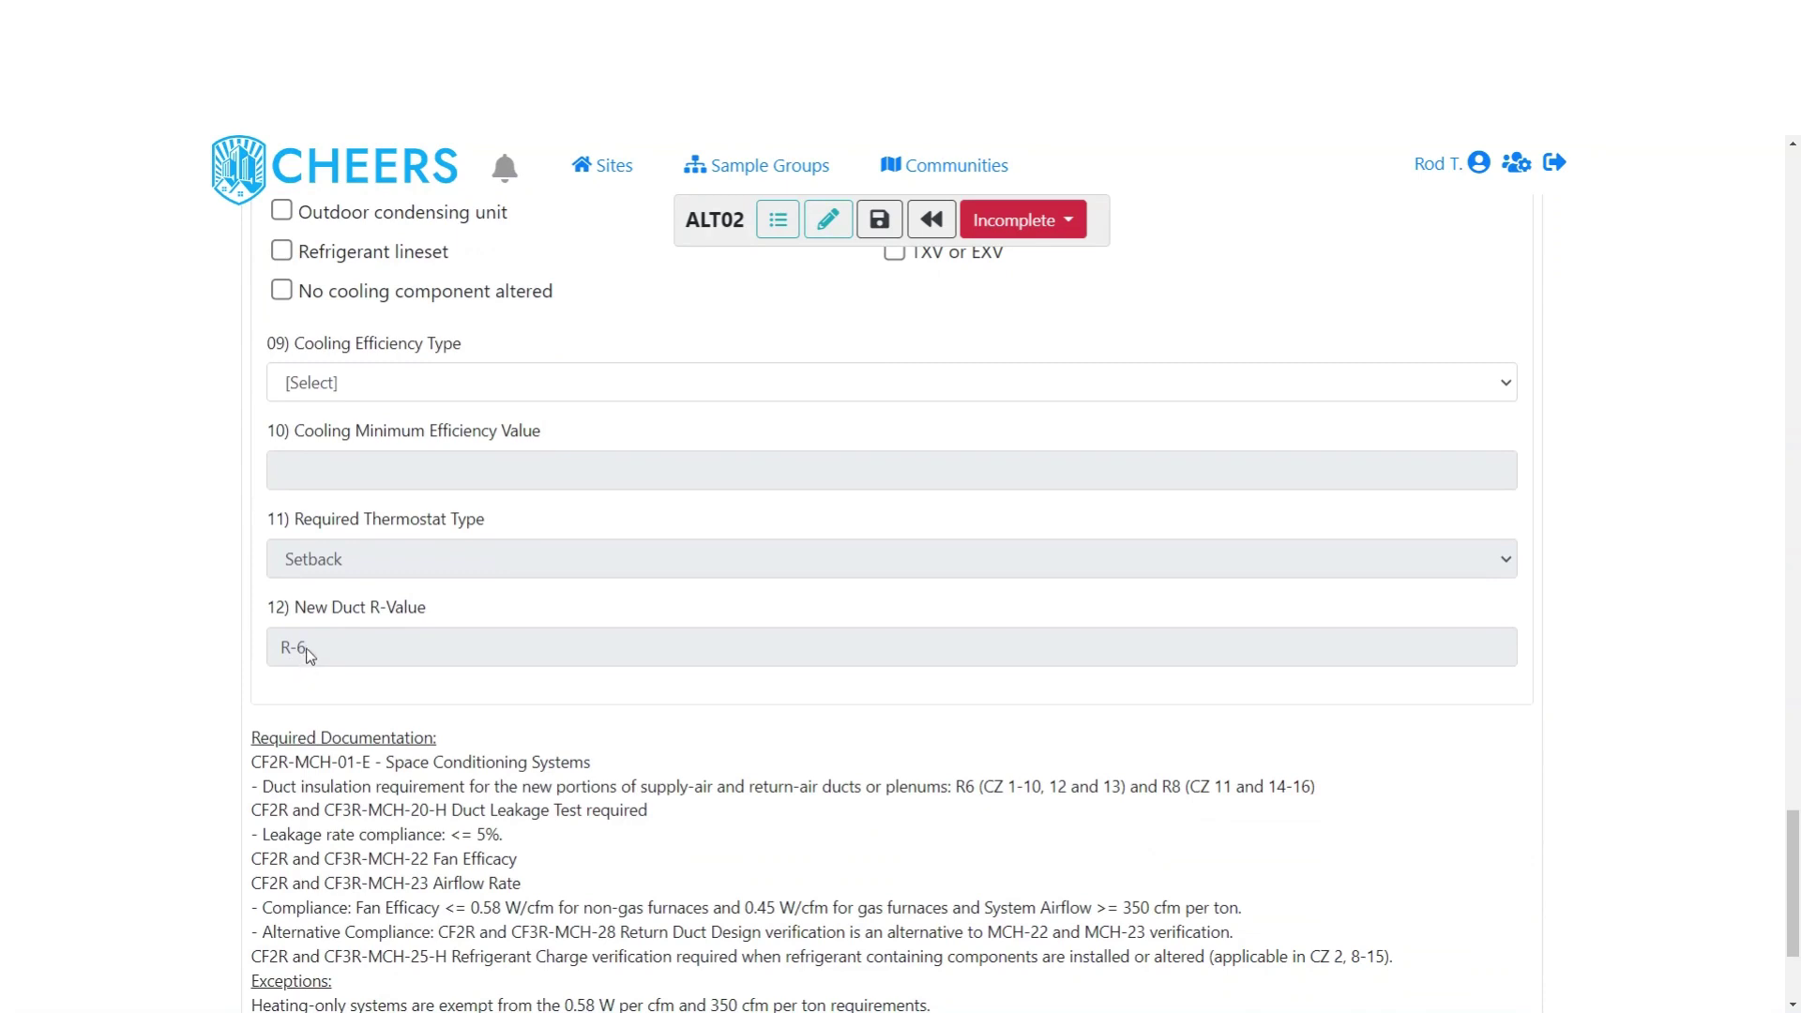
Step: Check section E's new duct R-value and examine its required documentation, exceptions and note on complete replacement duct systems
{"action": "left_click_drag", "start_coordinate": [310, 651], "coordinate": [272, 657]}
{"action": "left_click", "coordinate": [249, 656]}
{"action": "scroll", "coordinate": [249, 656], "scroll_direction": "down", "scroll_amount": 2}
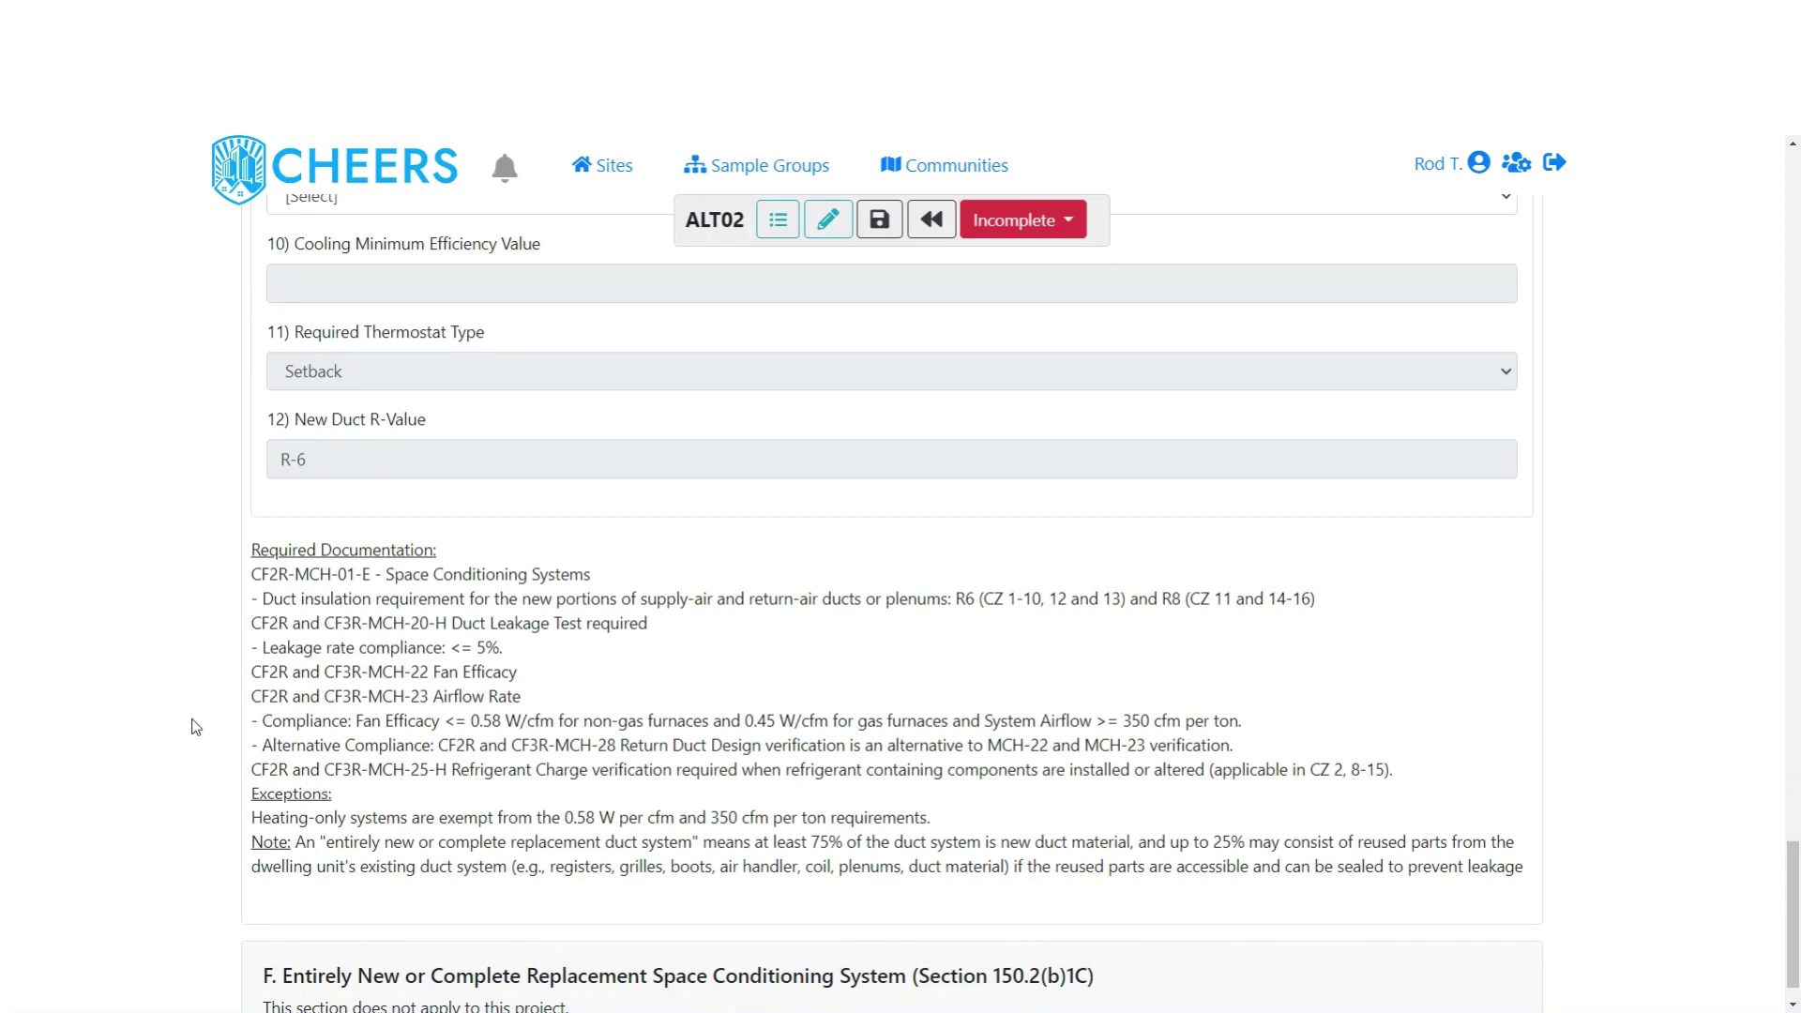
{"action": "scroll", "coordinate": [196, 727], "scroll_direction": "down", "scroll_amount": 1}
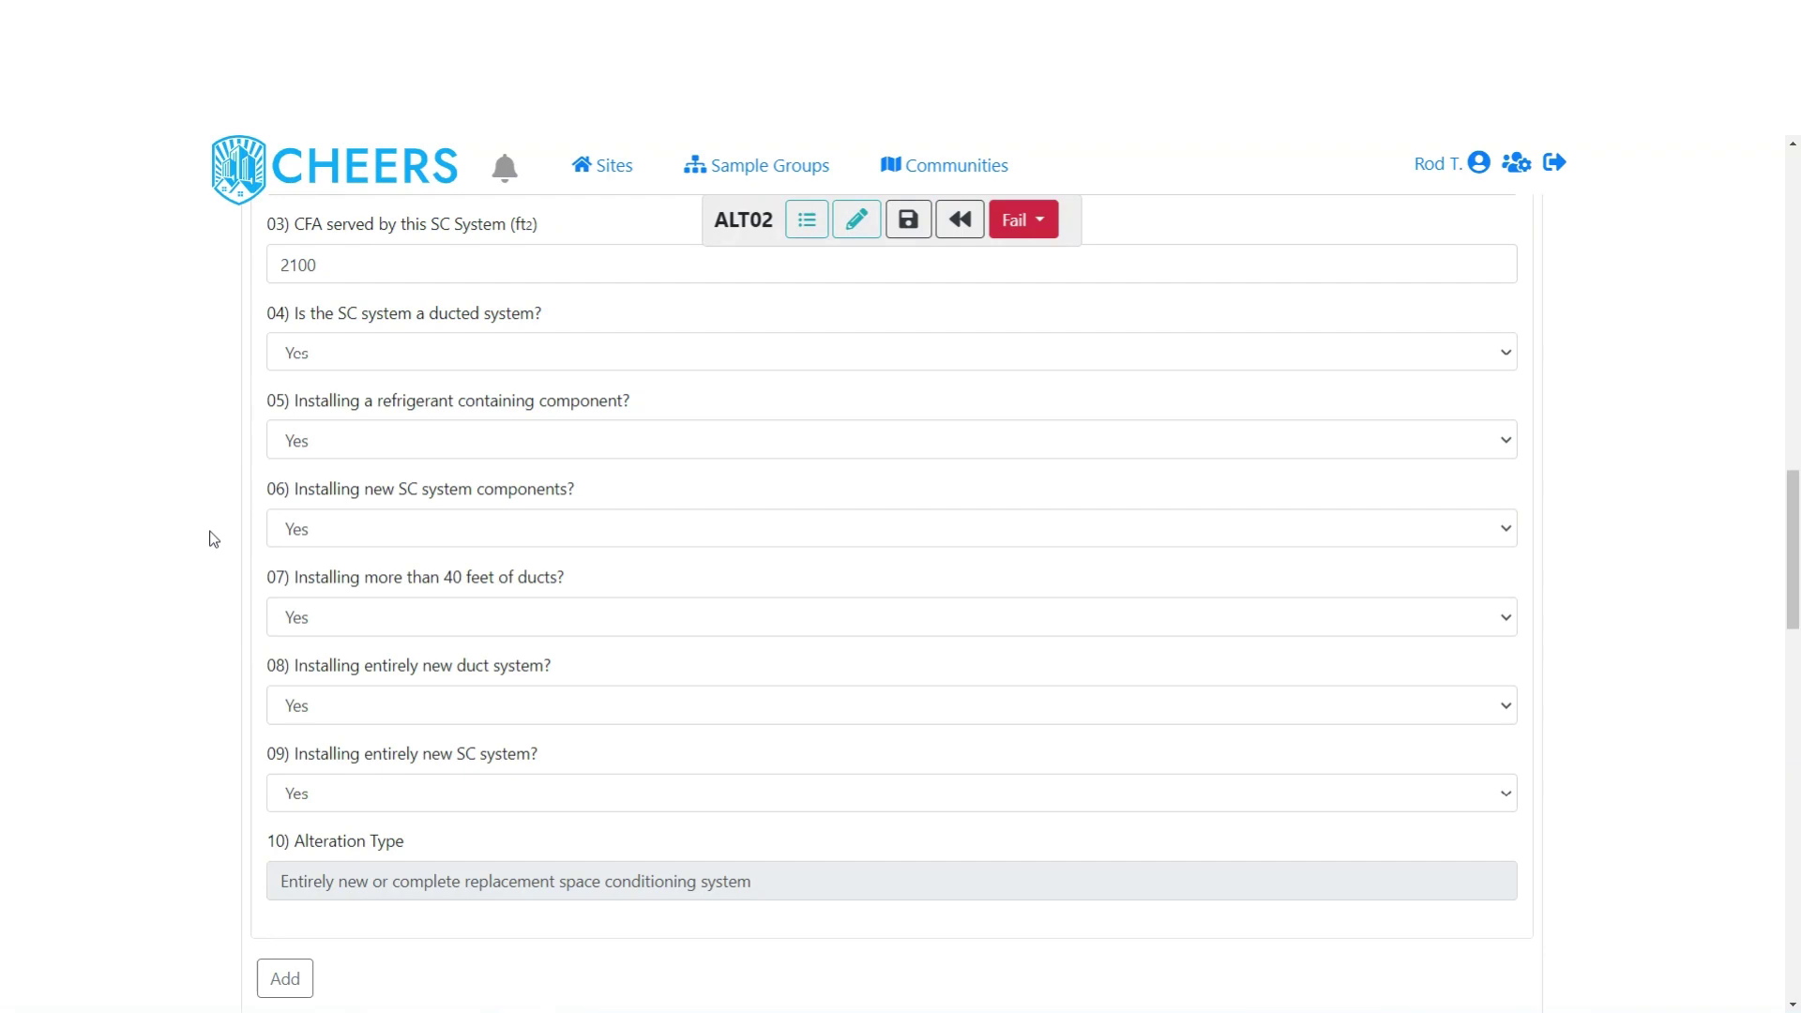
Step: Check which of sections C to F apply to an entirely new space conditioning system, and review section F's system and heating fields
{"action": "scroll", "coordinate": [209, 539], "scroll_direction": "down", "scroll_amount": 7}
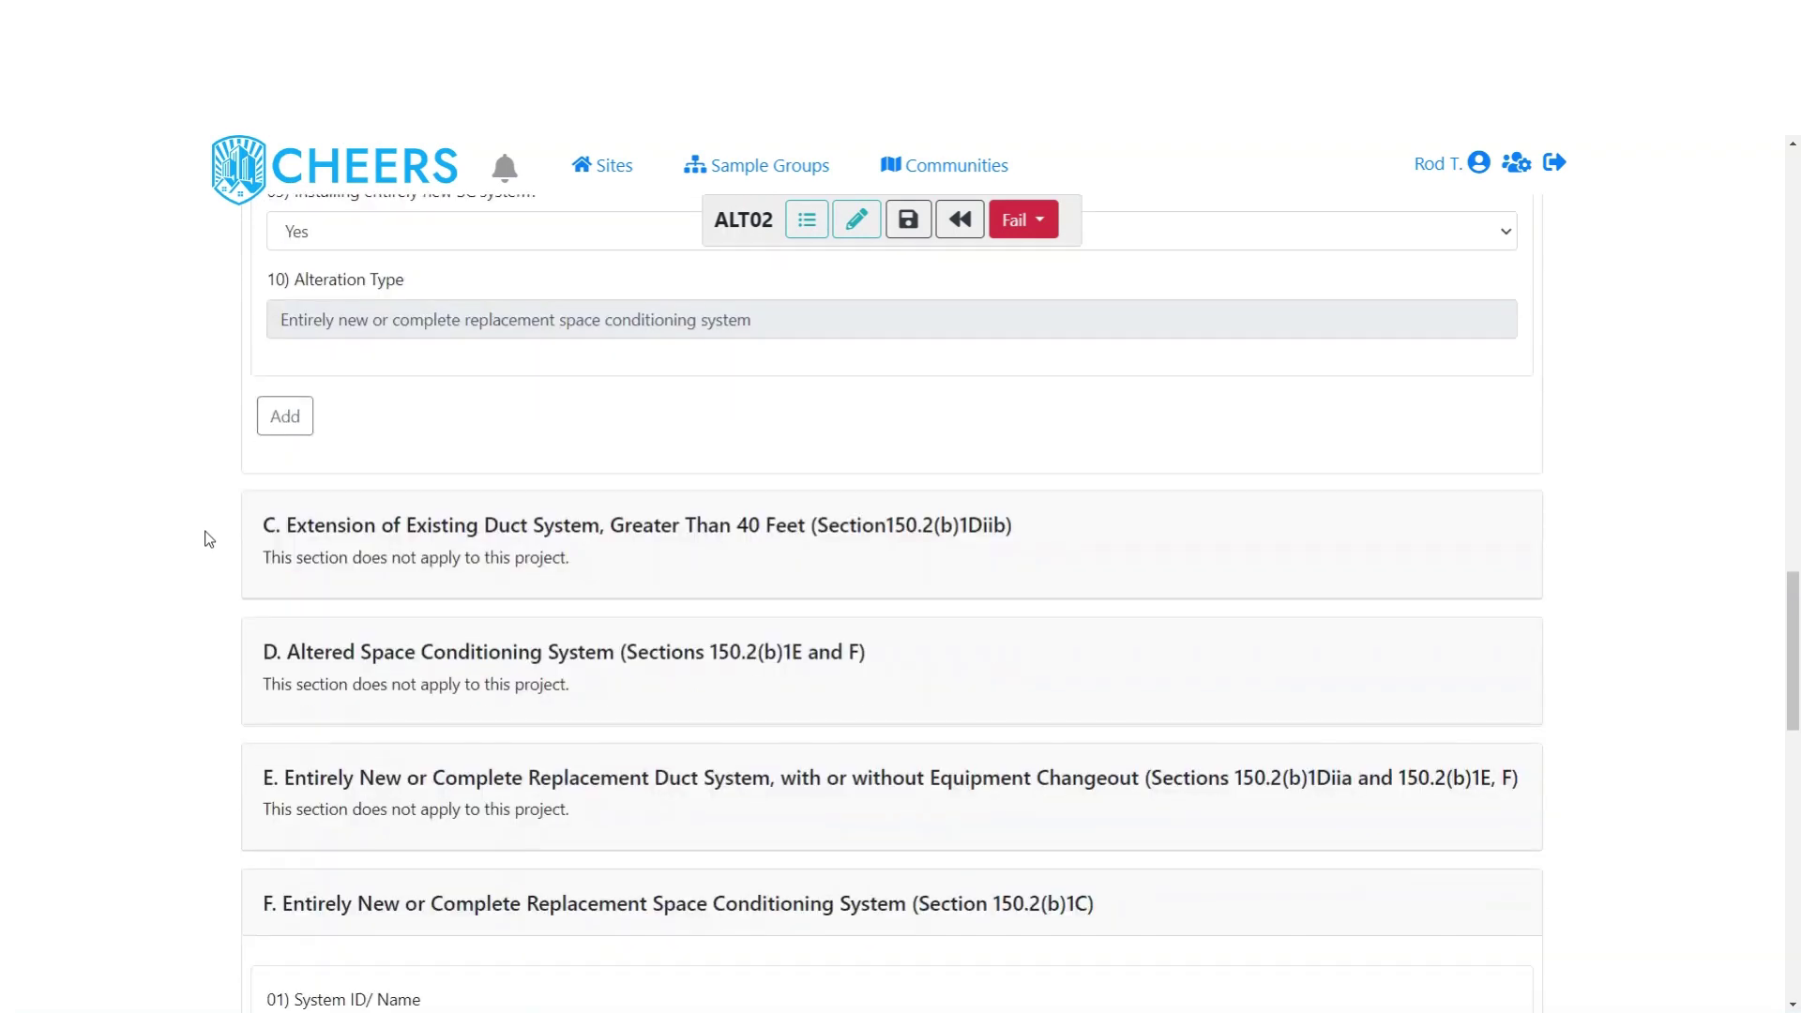
{"action": "scroll", "coordinate": [208, 539], "scroll_direction": "down", "scroll_amount": 5}
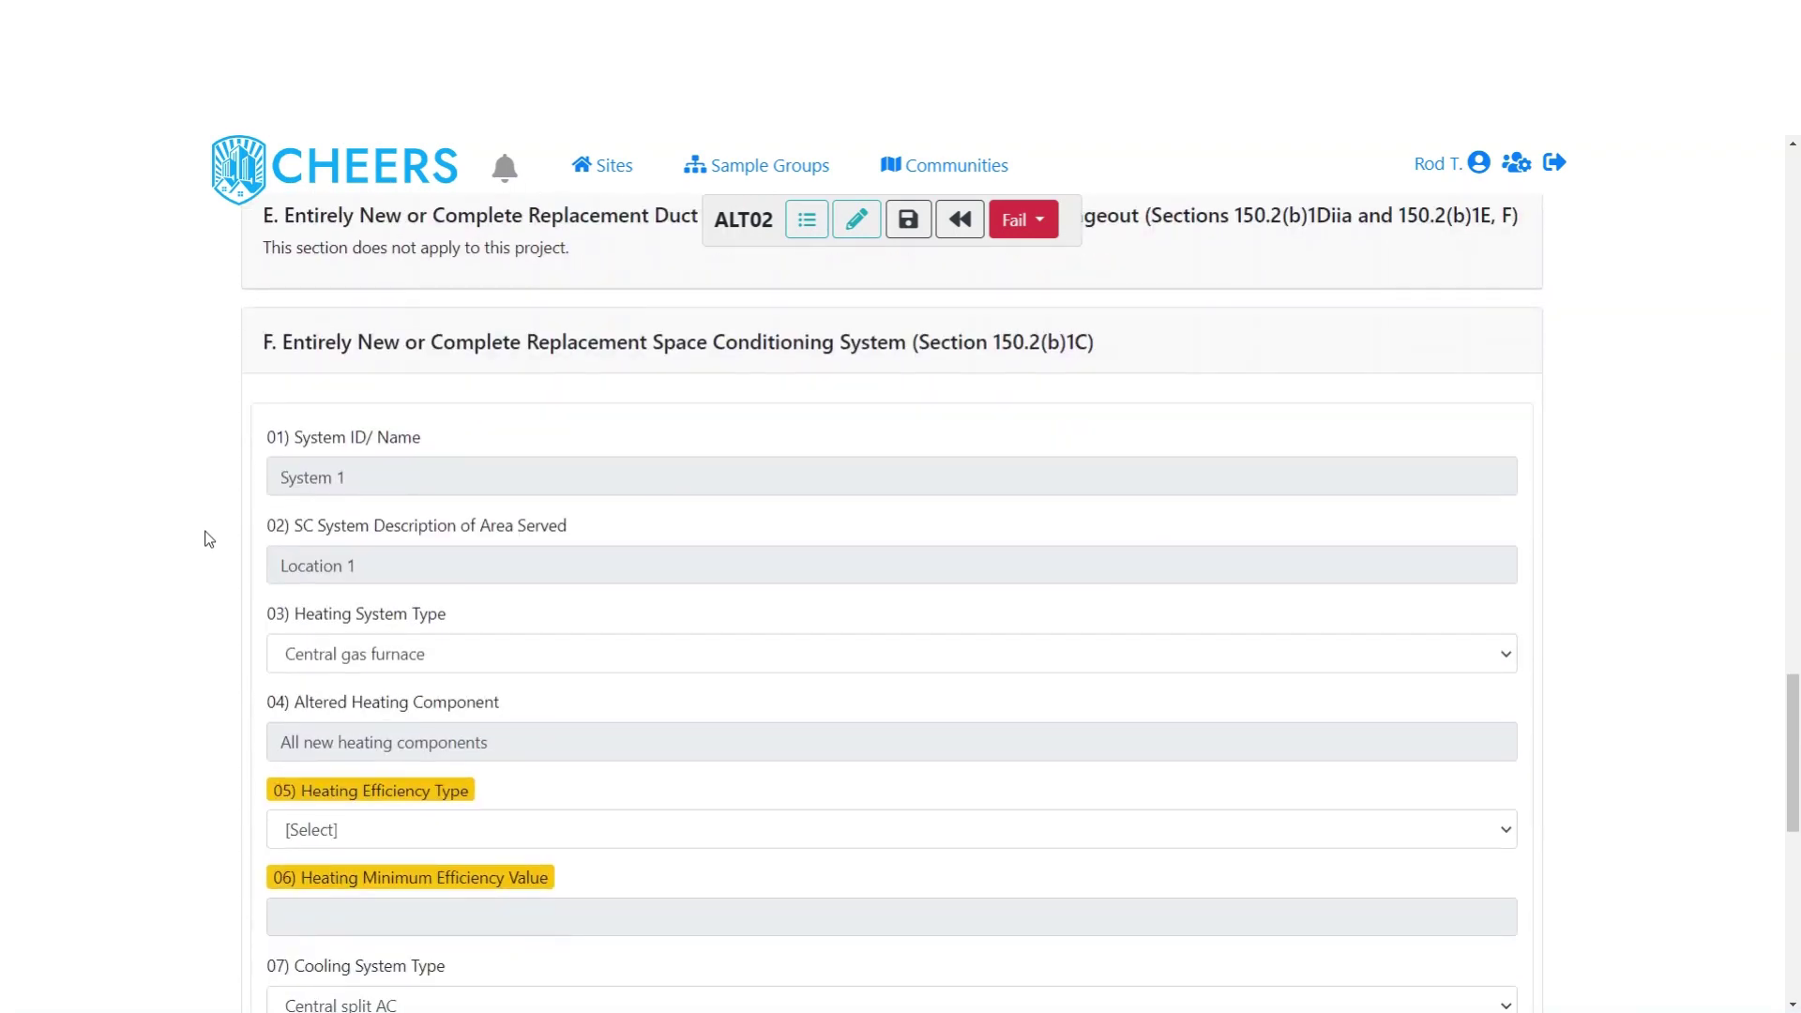
{"action": "scroll", "coordinate": [208, 539], "scroll_direction": "down", "scroll_amount": 2}
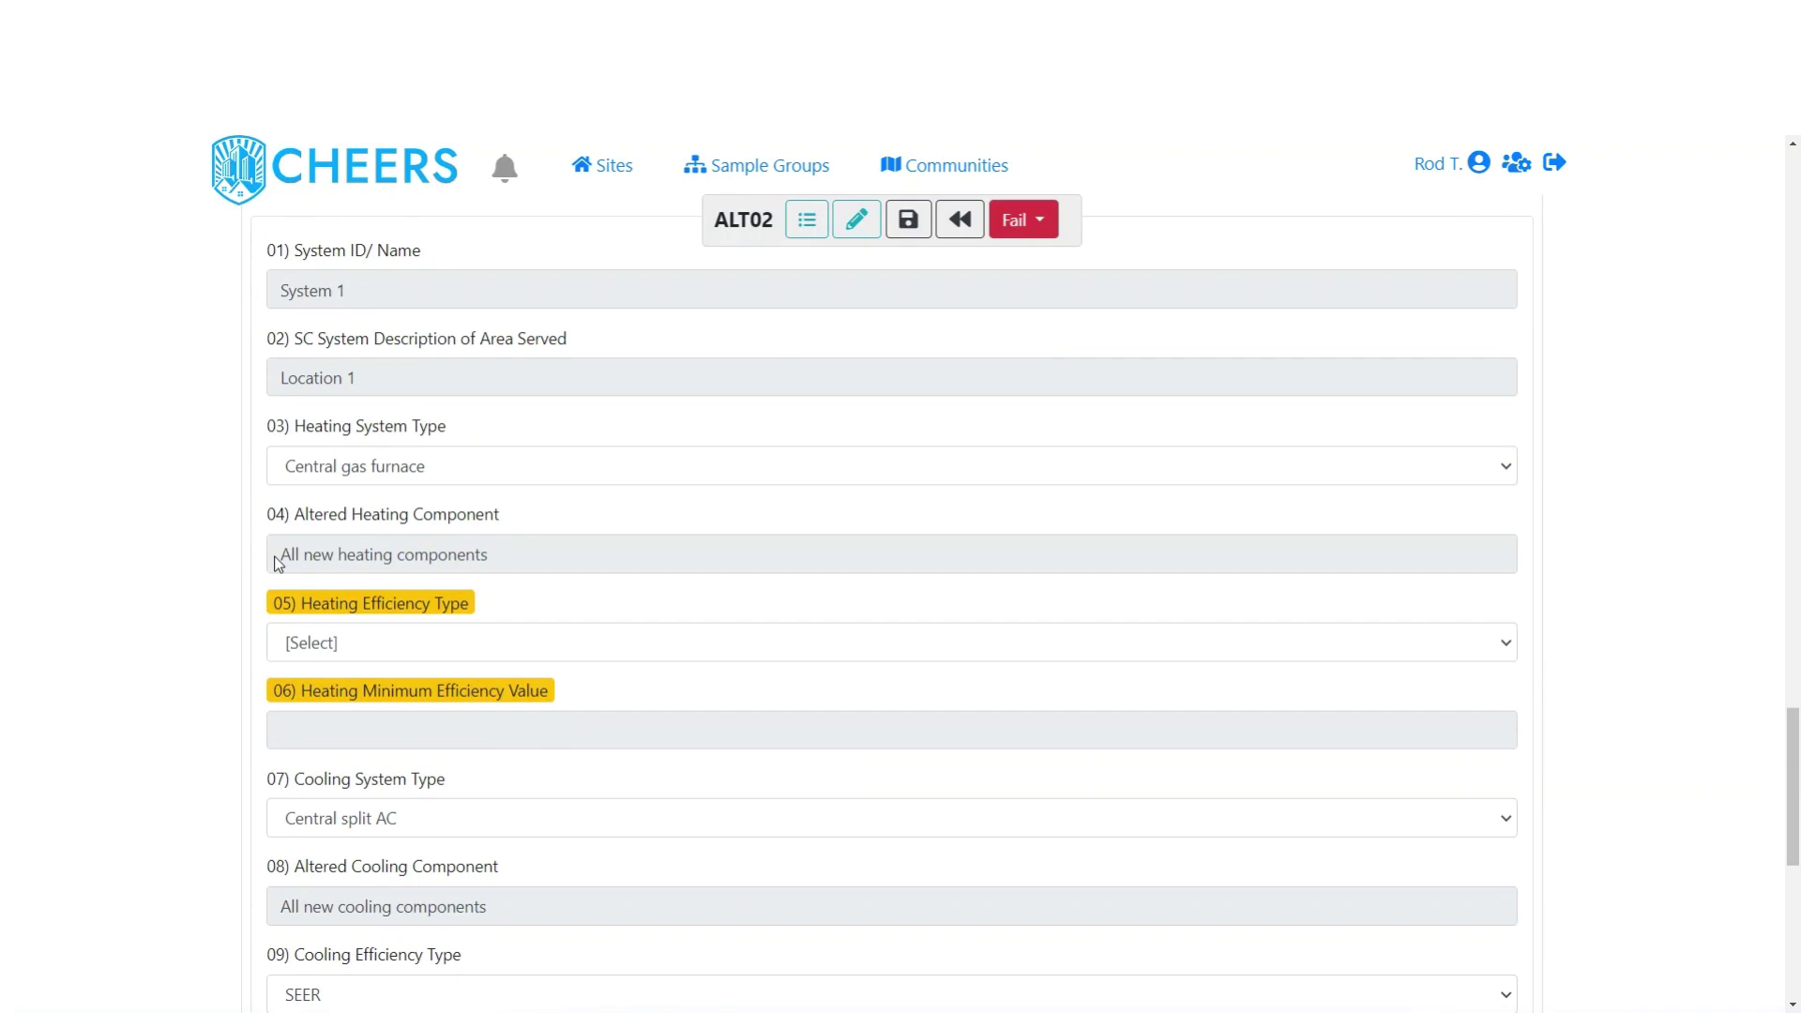
Step: Review section F's heating efficiency type options, cooling efficiency, thermostat and new duct R-value fields, and its required documentation and exceptions
{"action": "left_click", "coordinate": [278, 645]}
{"action": "left_click", "coordinate": [278, 646]}
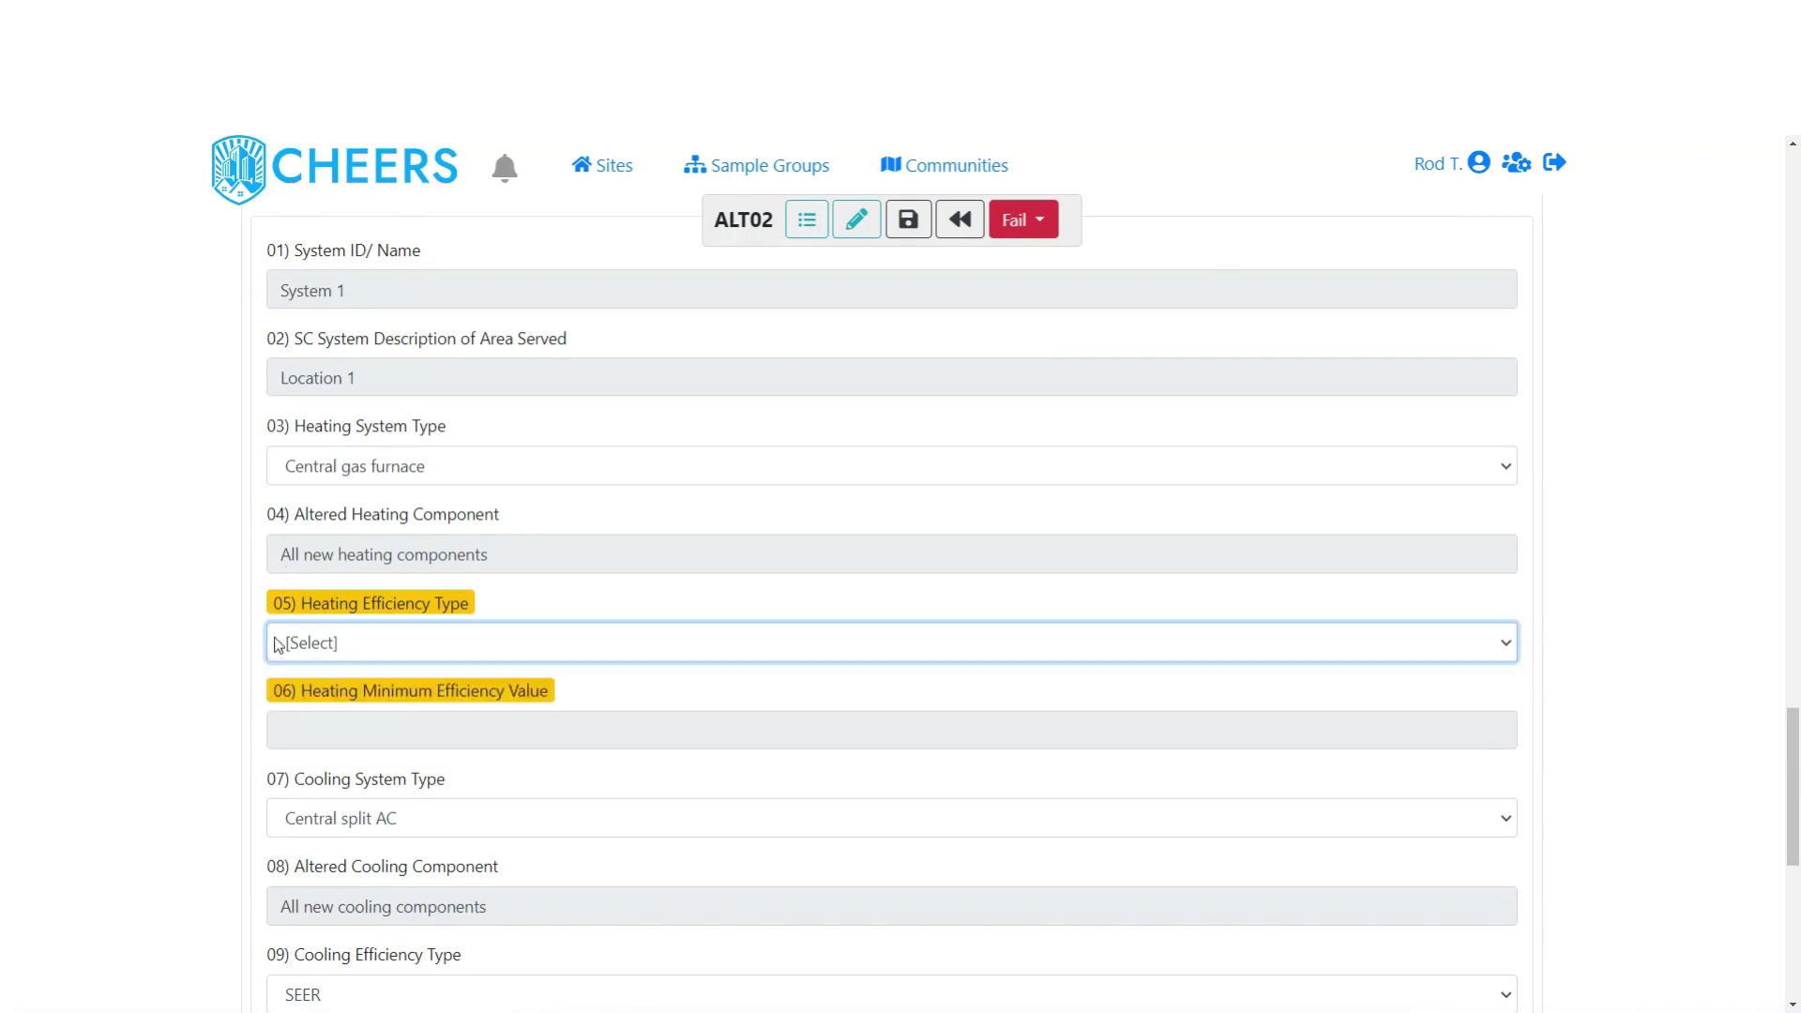
{"action": "scroll", "coordinate": [233, 728], "scroll_direction": "down", "scroll_amount": 4}
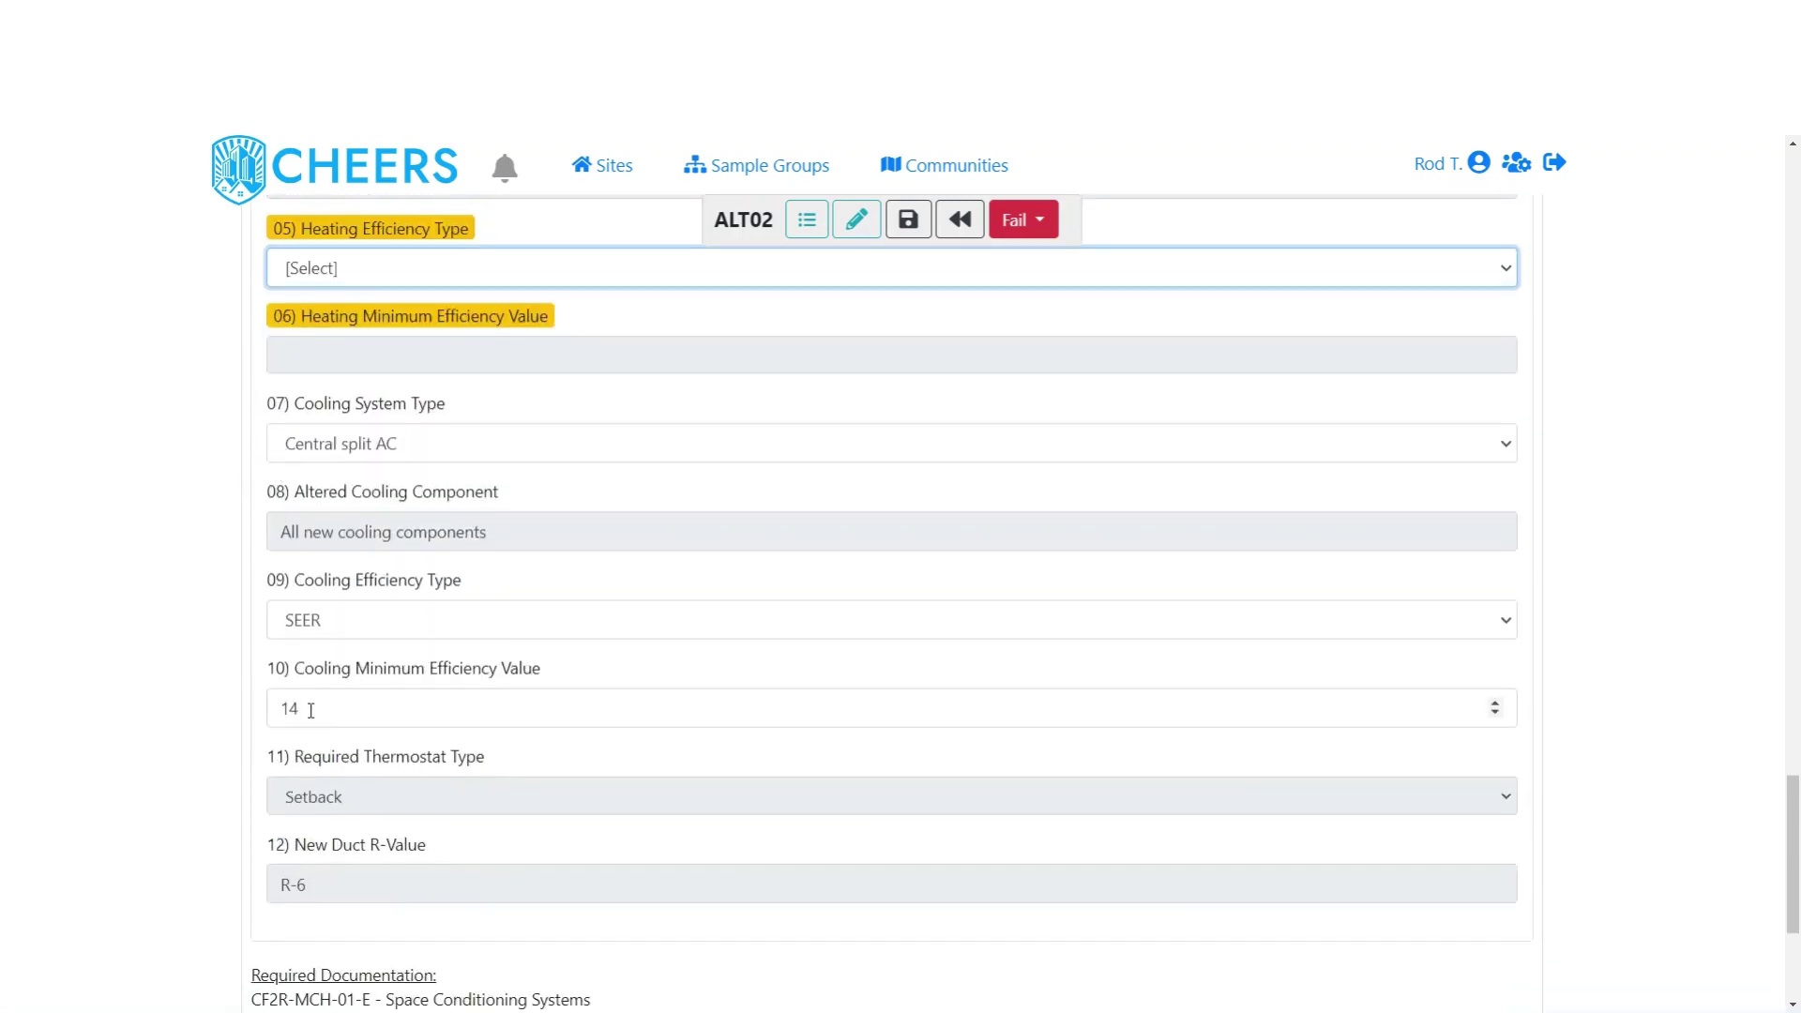
{"action": "scroll", "coordinate": [311, 710], "scroll_direction": "down", "scroll_amount": 1}
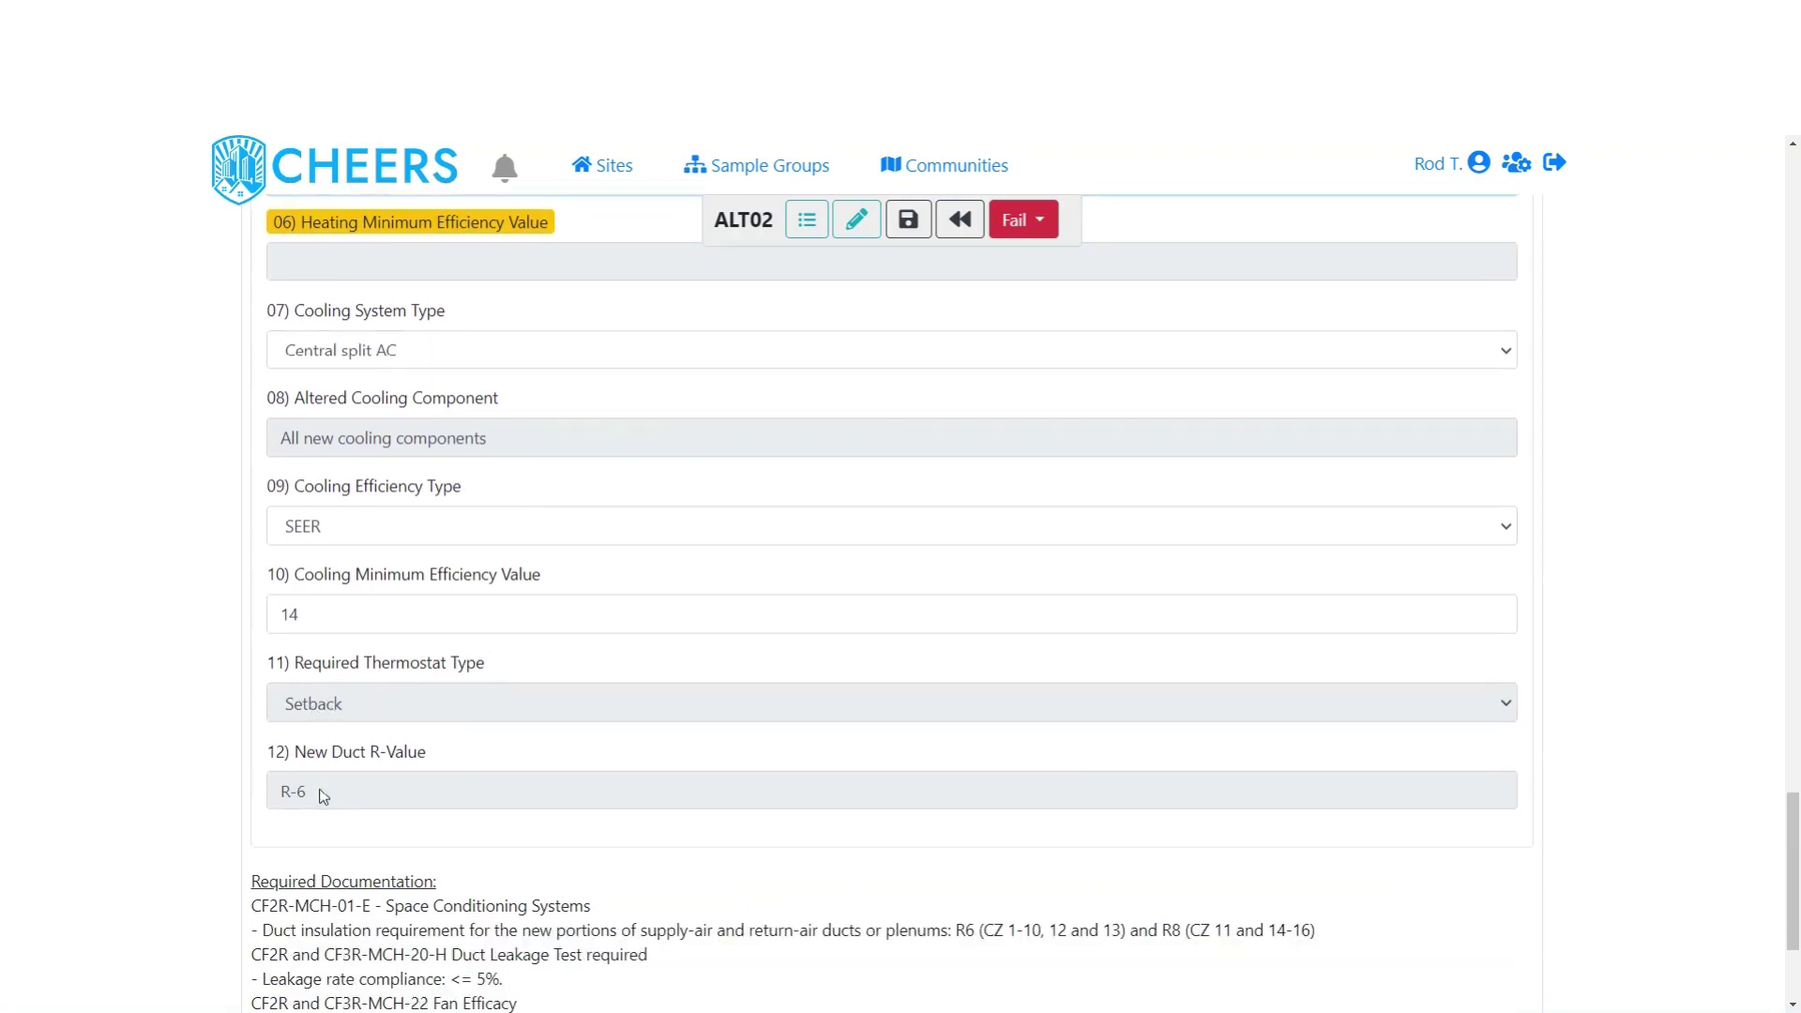
{"action": "scroll", "coordinate": [324, 796], "scroll_direction": "down", "scroll_amount": 3}
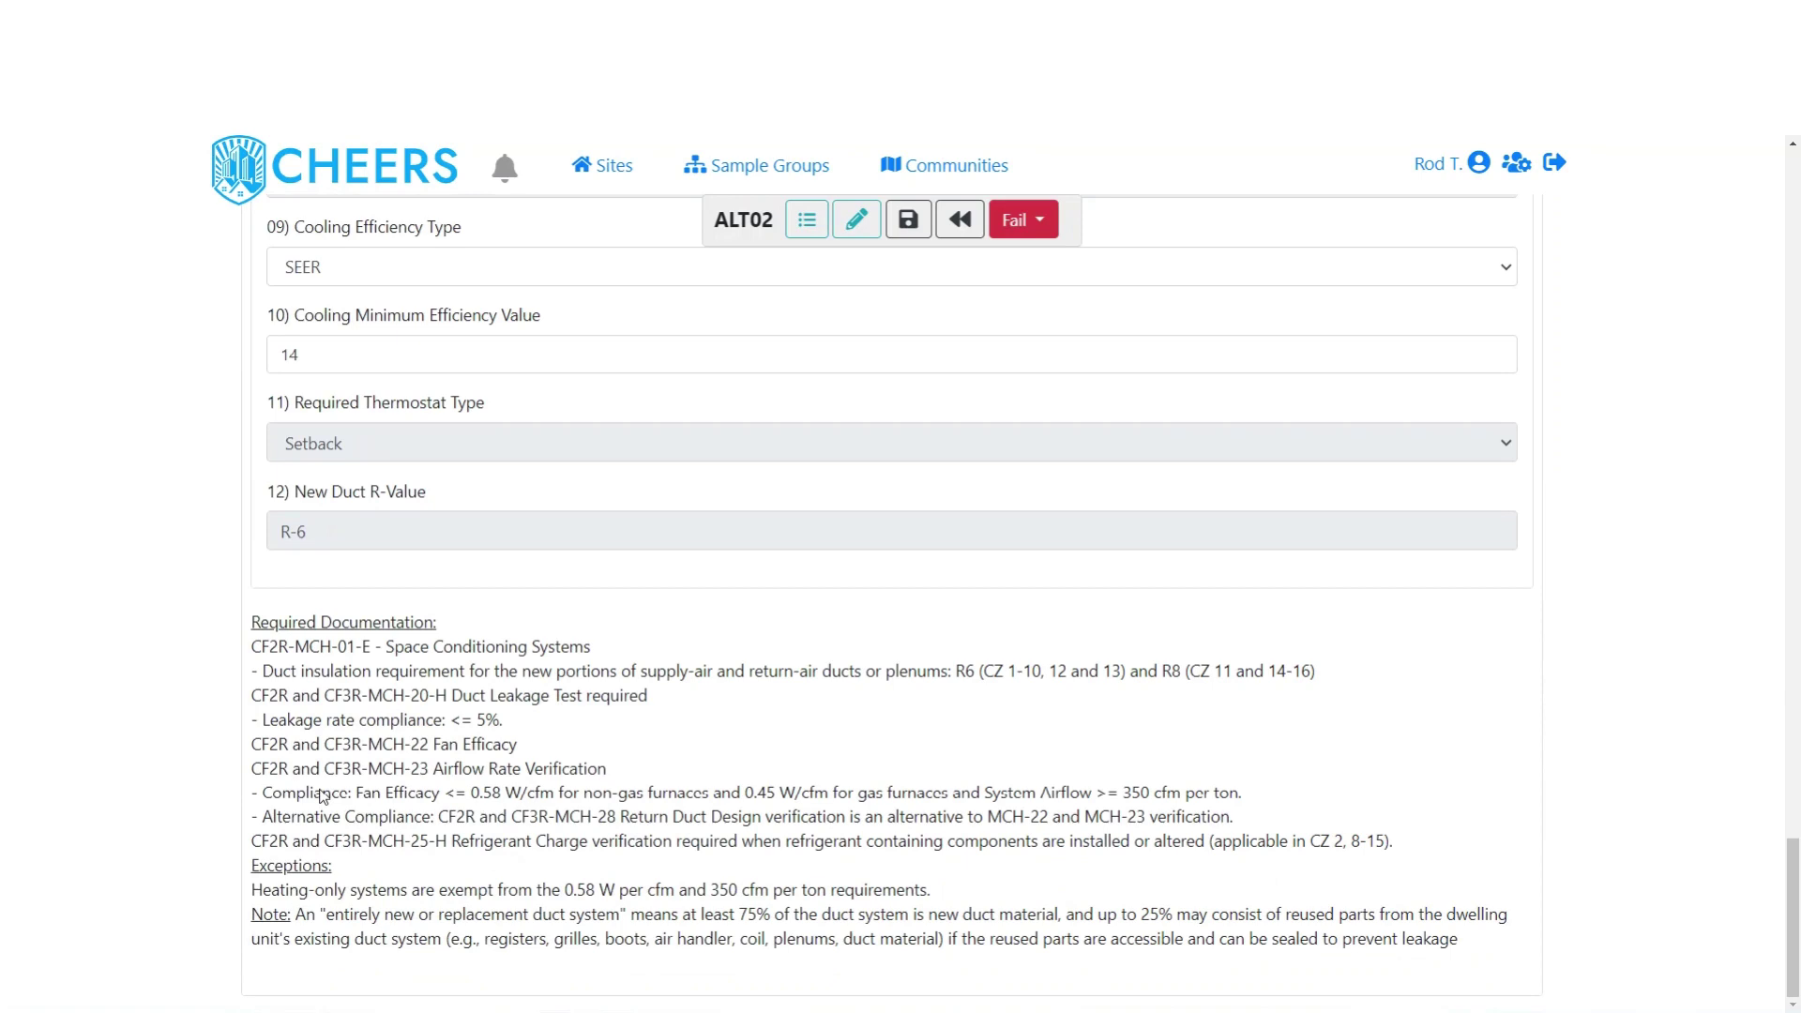